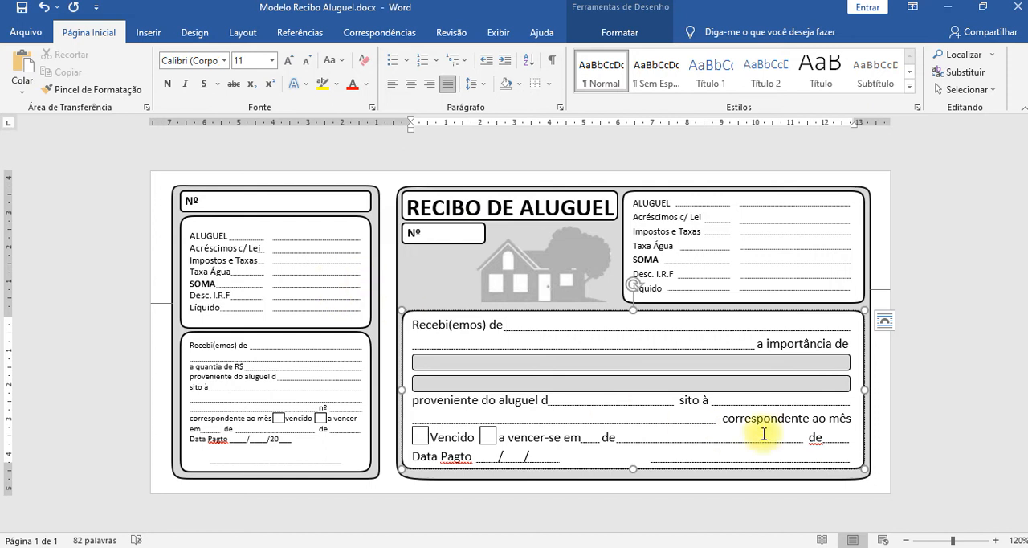
left_click(946, 360)
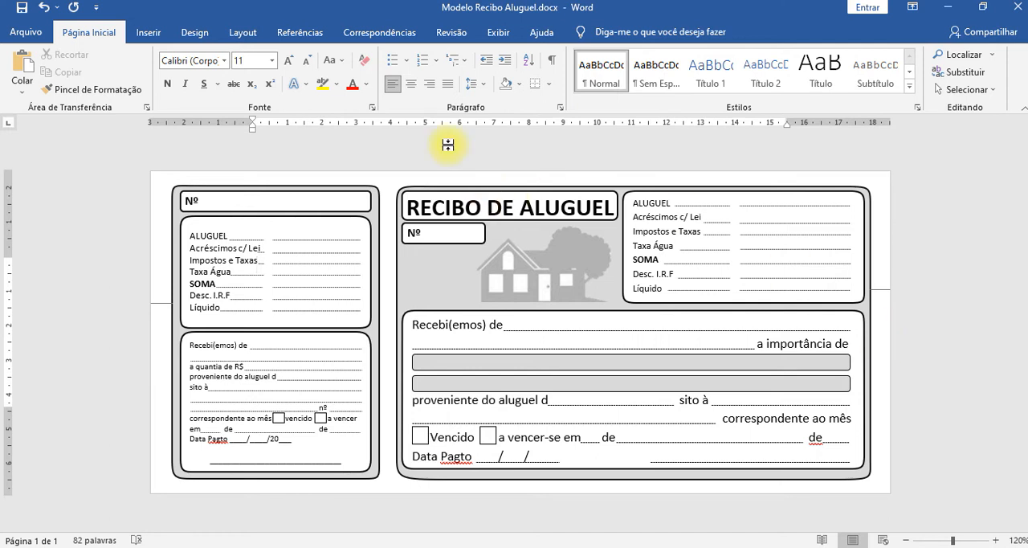
left_click(386, 32)
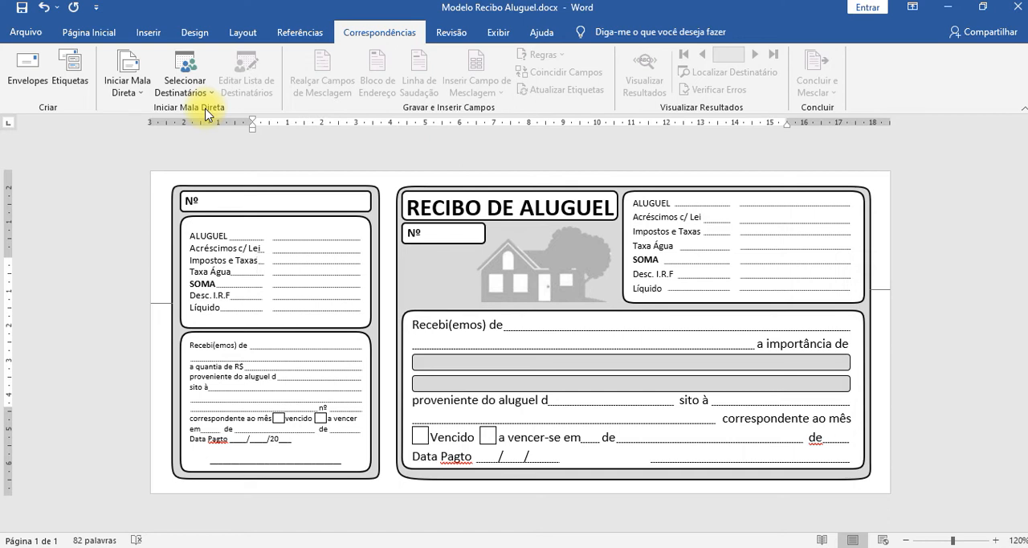
key("alt+Tab")
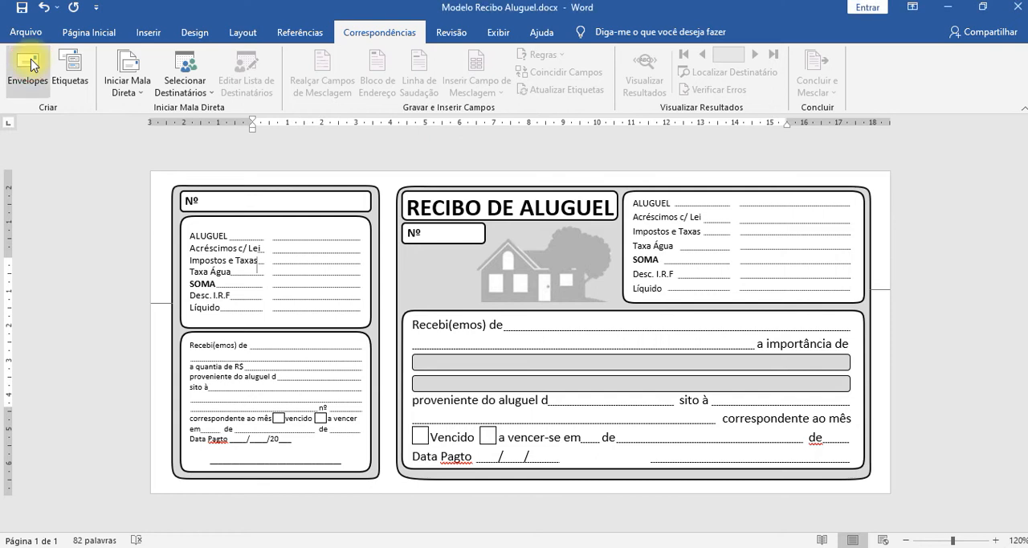
key("ctrl+a")
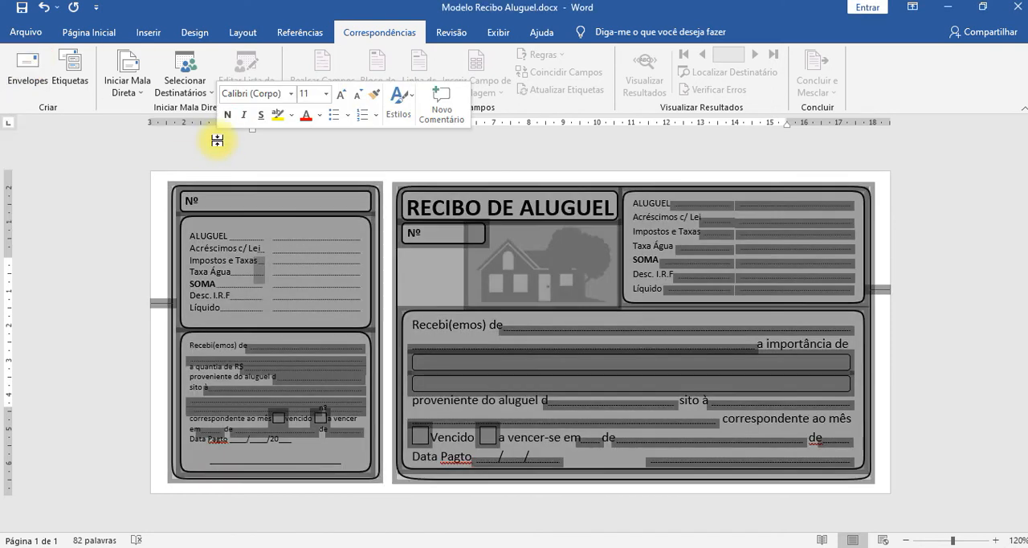
left_click(506, 303)
left_click(595, 332)
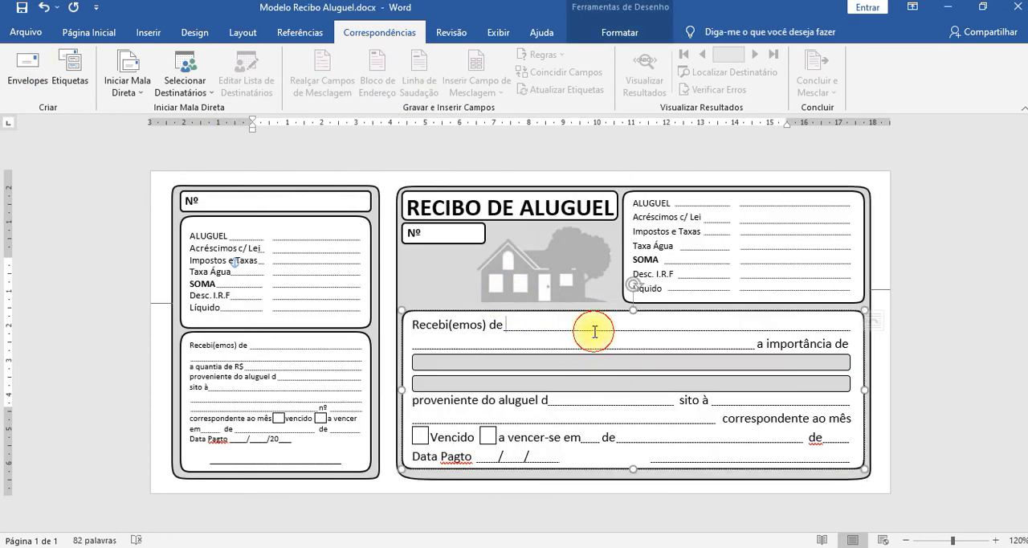
Create a new blank document, bring up its mailing commands and set the view to 100%.
key("ctrl+n")
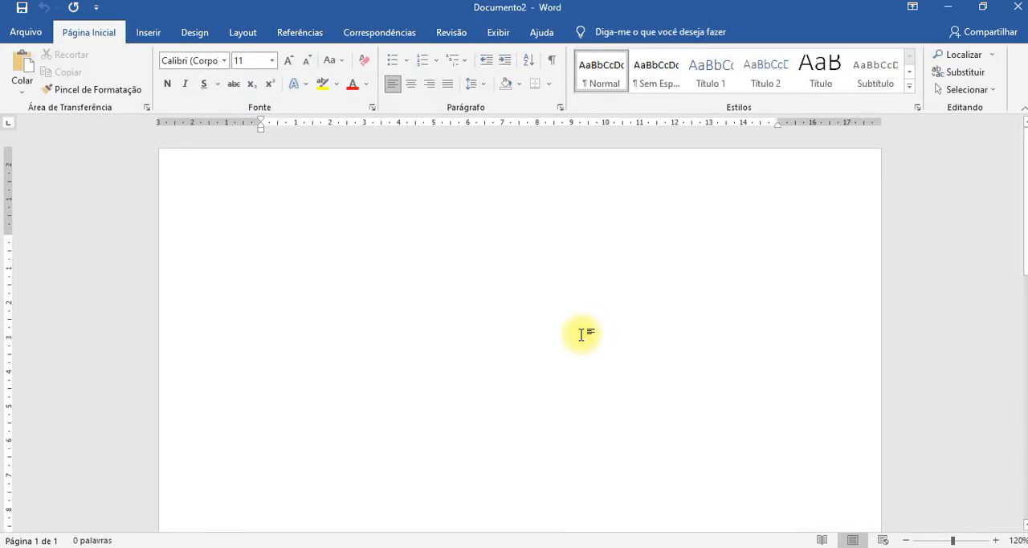
left_click(453, 32)
left_click(374, 30)
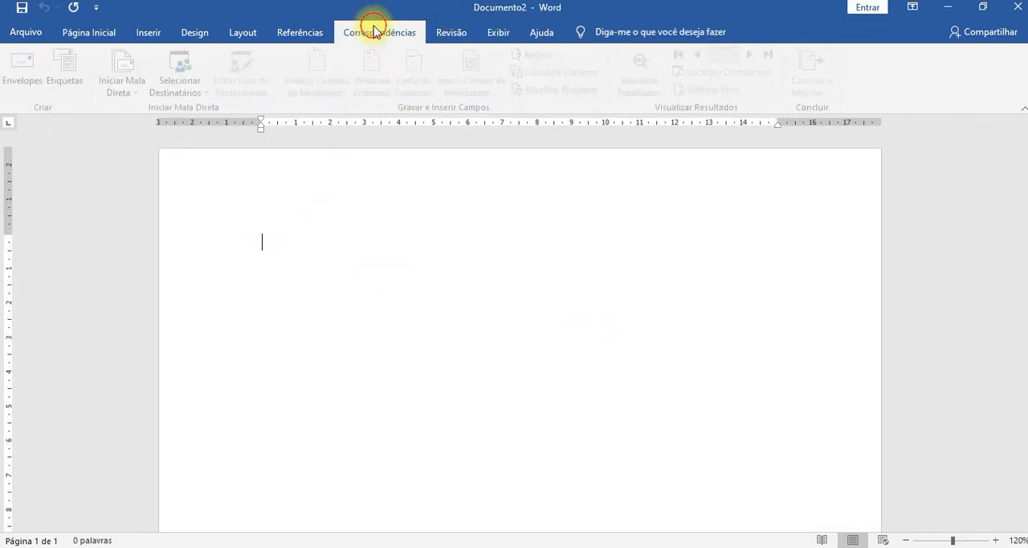
scroll(433, 269, "down", 1)
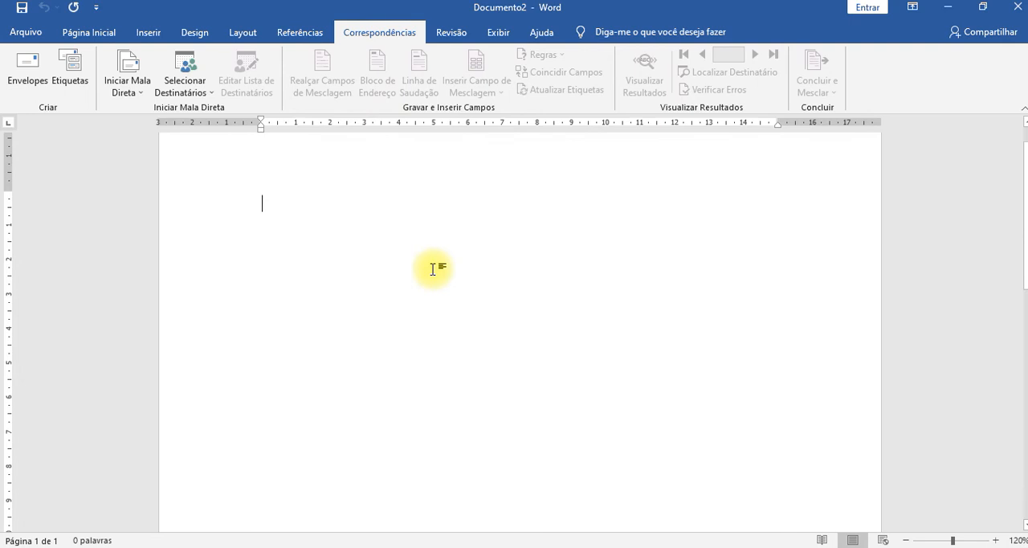
scroll(433, 269, "down", 2)
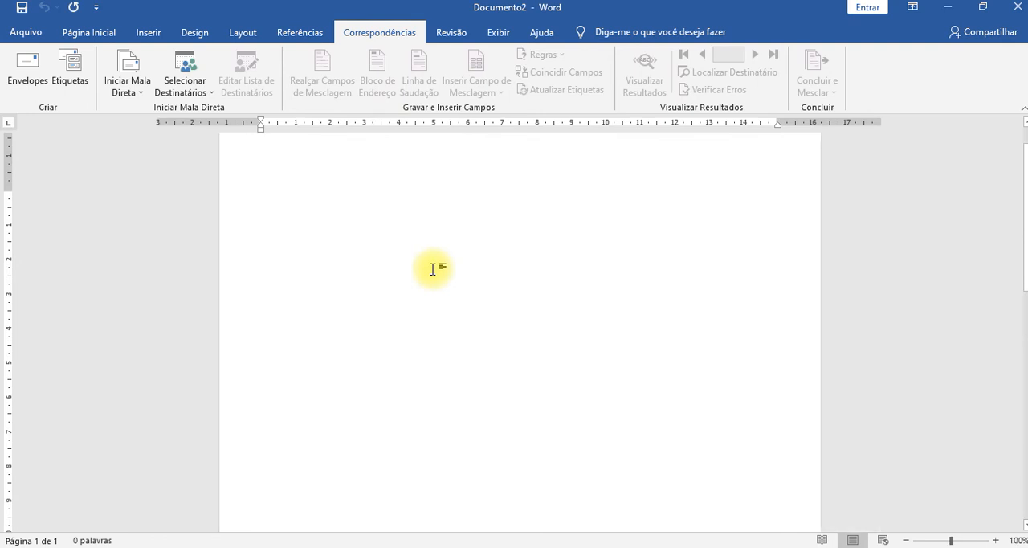
scroll(466, 278, "up", 1)
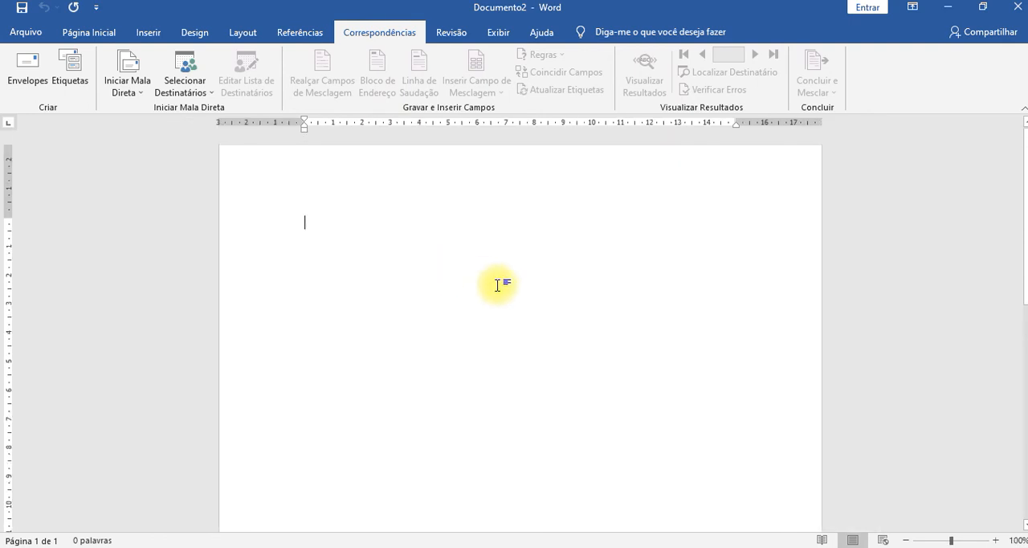
Open the envelope setup, try omitting the return address and turn the omission off again.
left_click(28, 71)
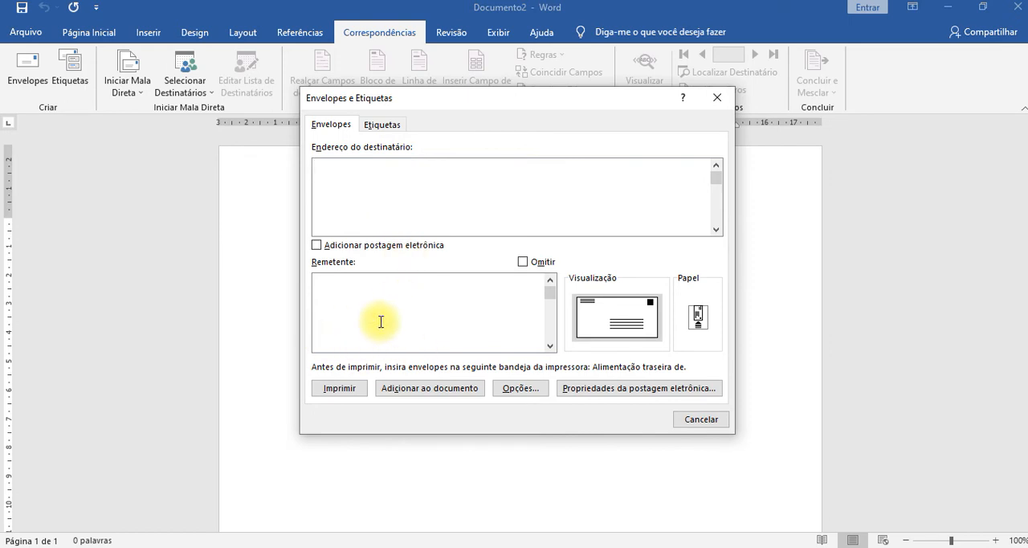
left_click(523, 262)
left_click(523, 261)
Examine the envelope's preview and its printing options, leaving the feed settings without changes.
left_click(584, 318)
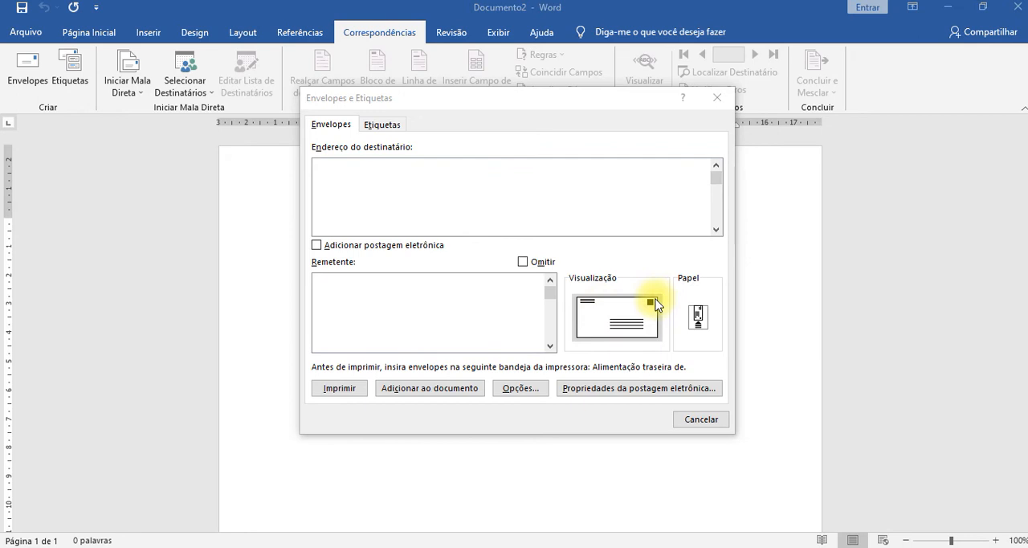
left_click(698, 321)
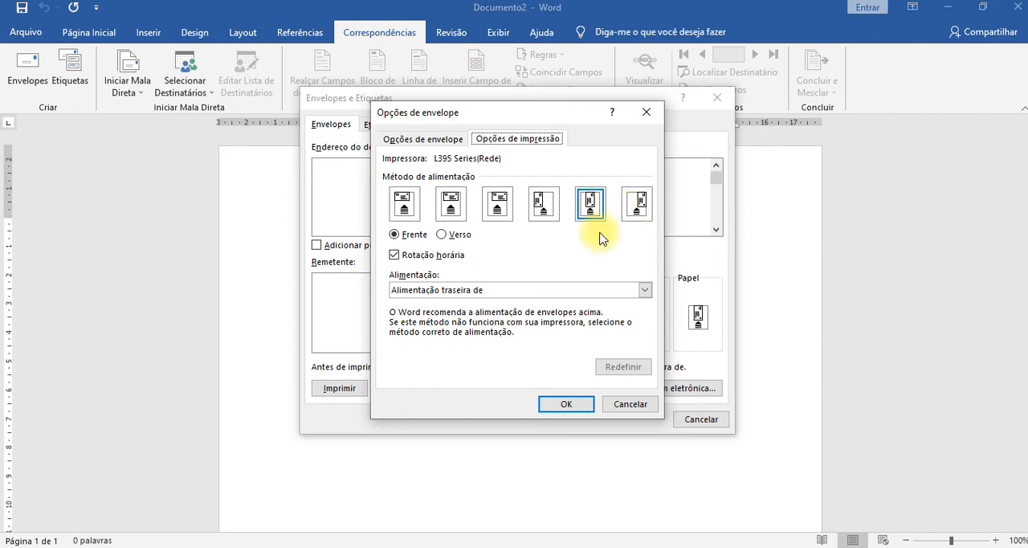
left_click(636, 405)
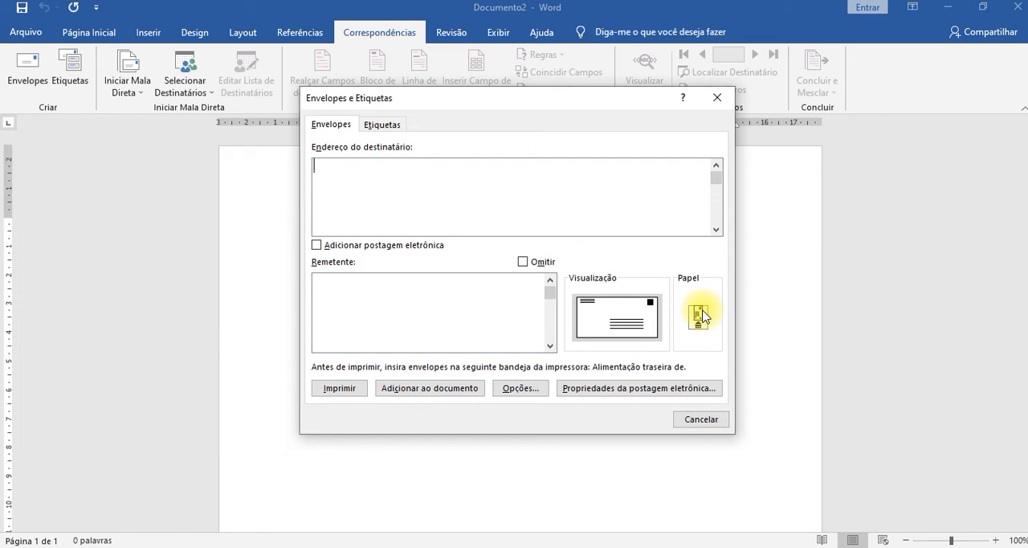
Set the envelope feed method to the right-aligned vertical orientation, with Frente selected, after trying Verso.
left_click(699, 315)
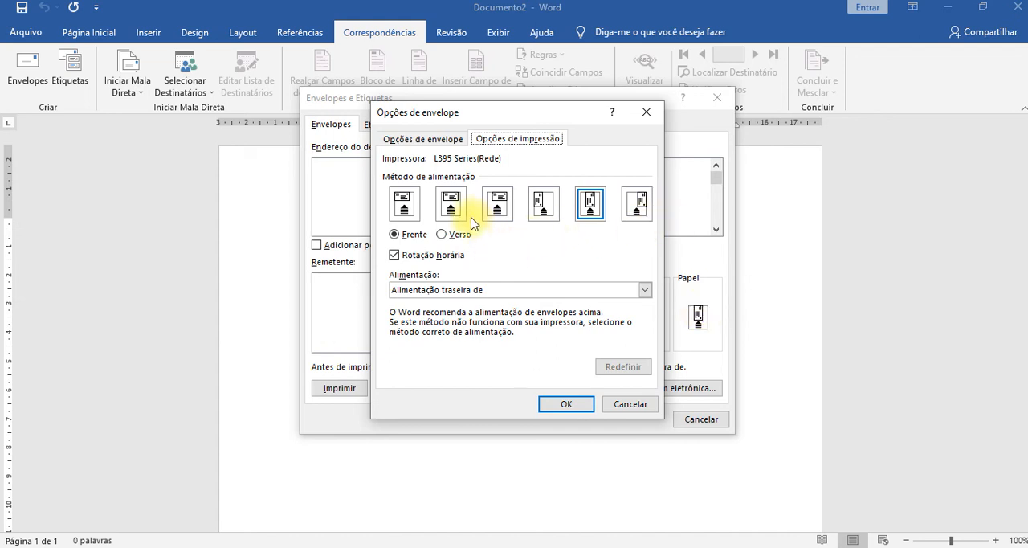
left_click(642, 202)
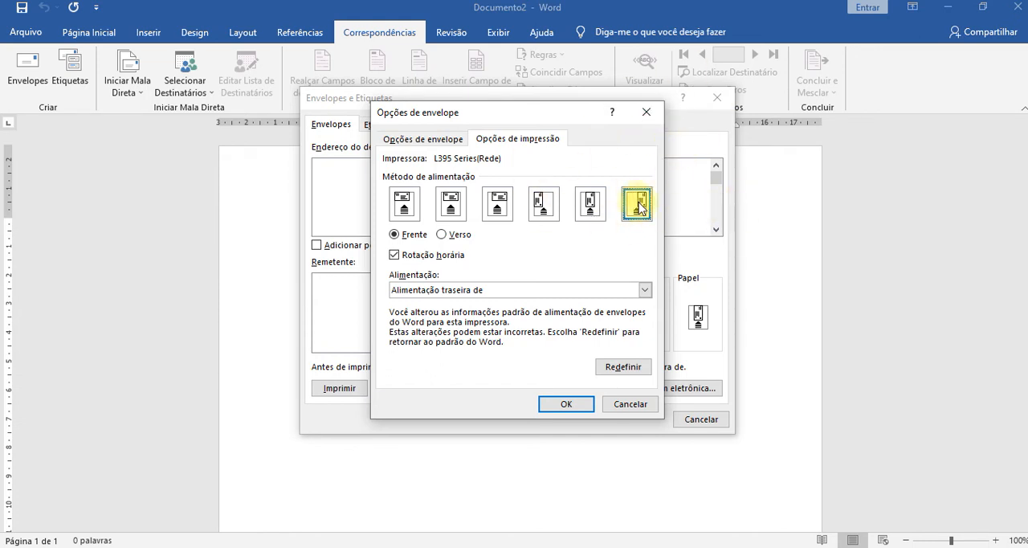
left_click(441, 238)
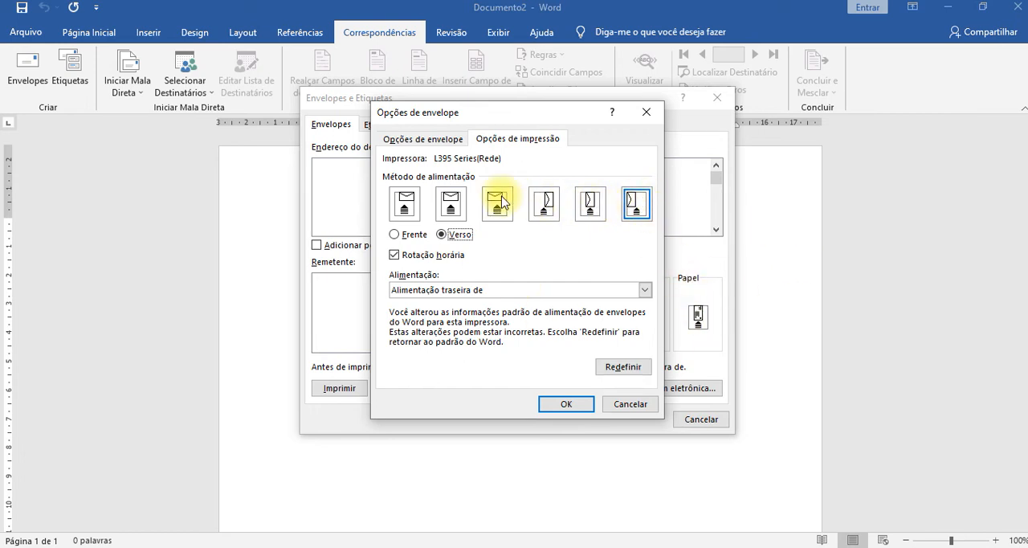
left_click(394, 234)
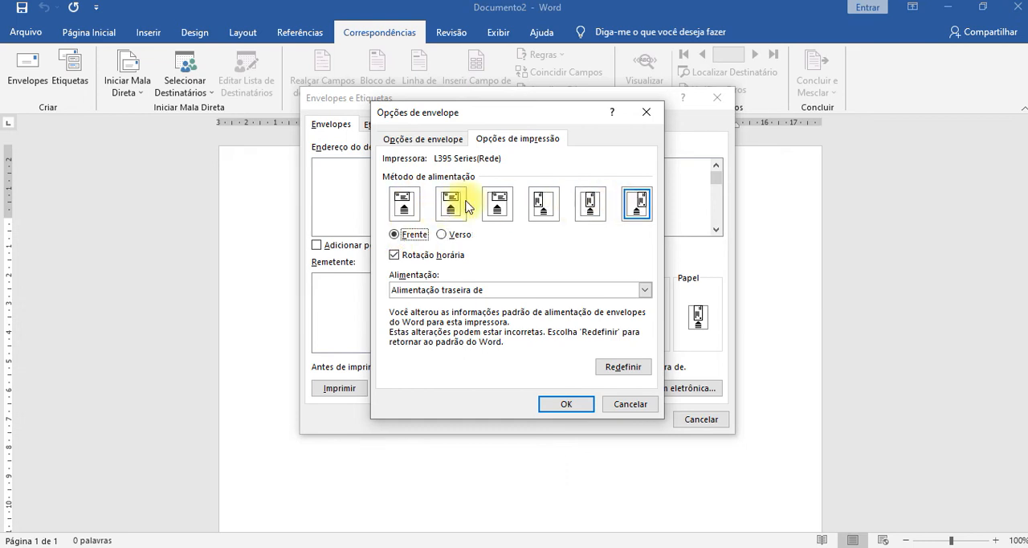
left_click(636, 204)
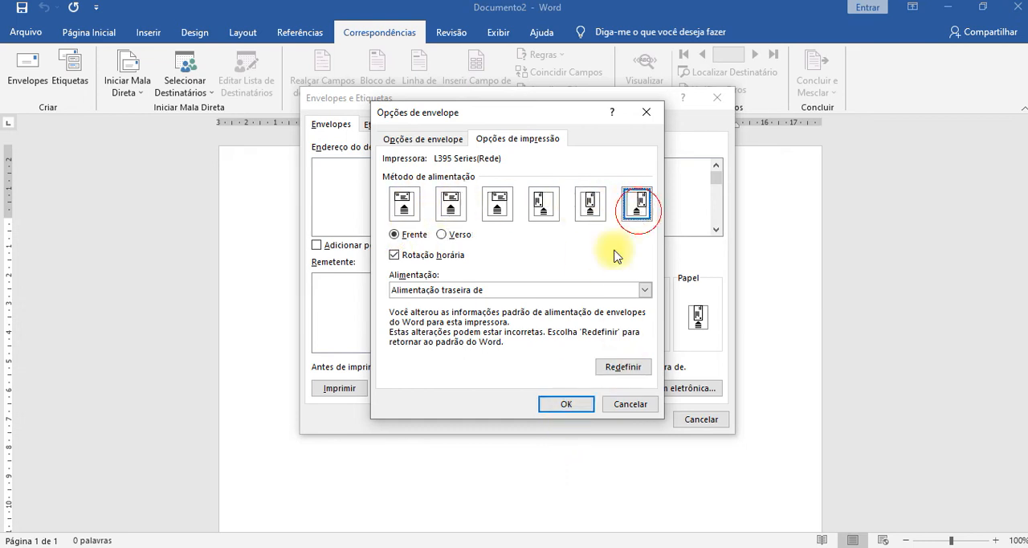
left_click(568, 404)
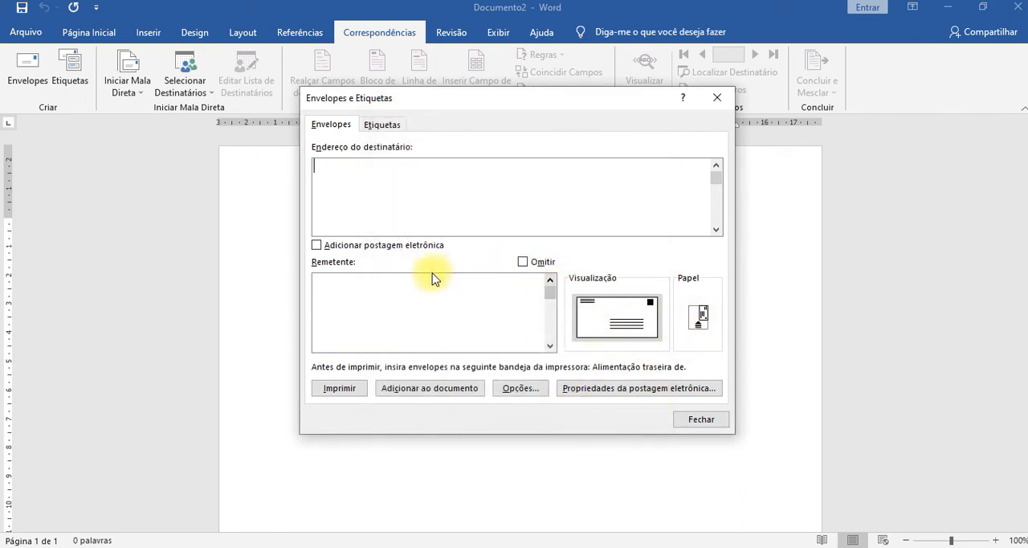
Try to add electronic postage to the envelope, declining the visit to the Microsoft Office website.
left_click(316, 245)
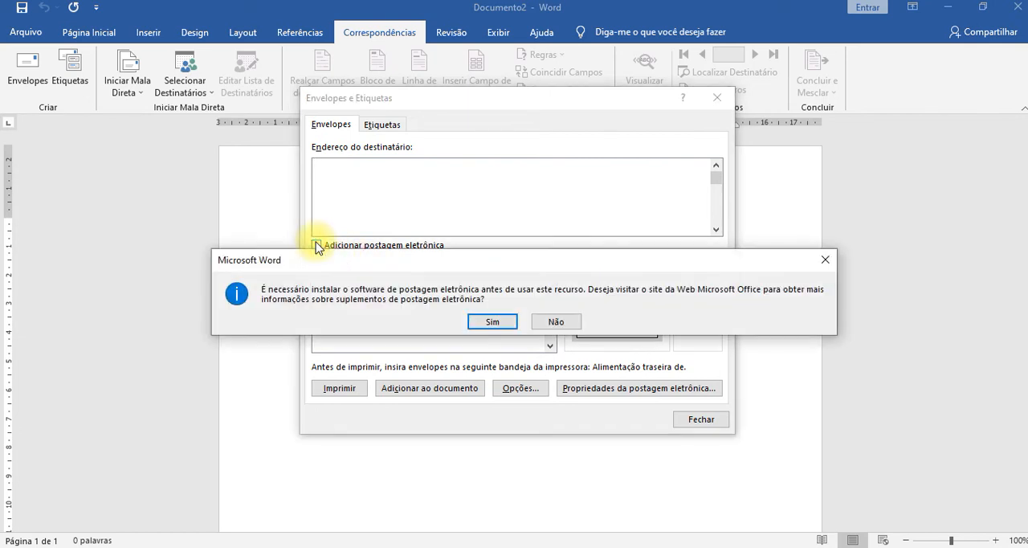
left_click(561, 321)
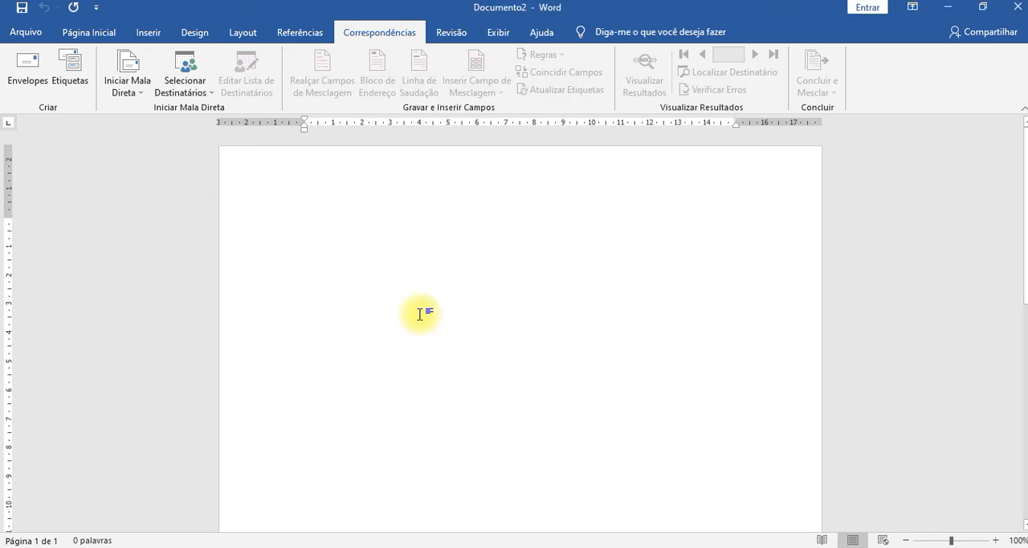
Open the label options and browse the Microsoft product list, checking the details of the first JIS B3 label.
left_click(71, 83)
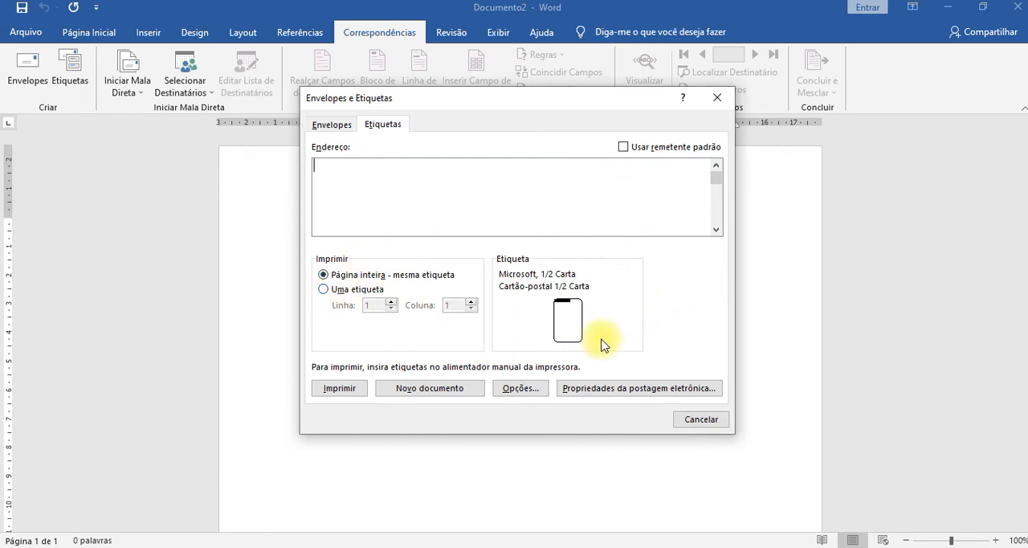
left_click(521, 388)
scroll(339, 302, "down", 1)
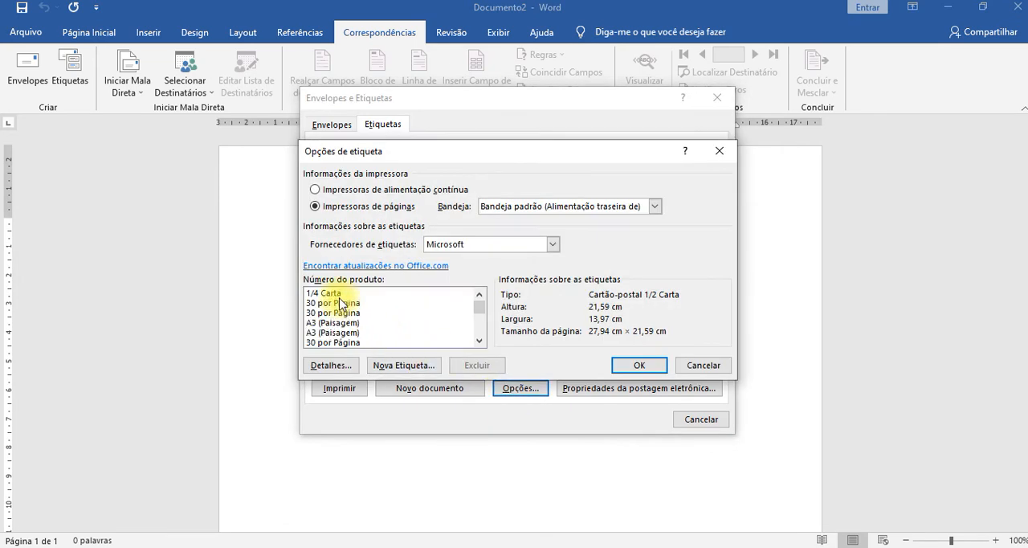
scroll(339, 303, "down", 10)
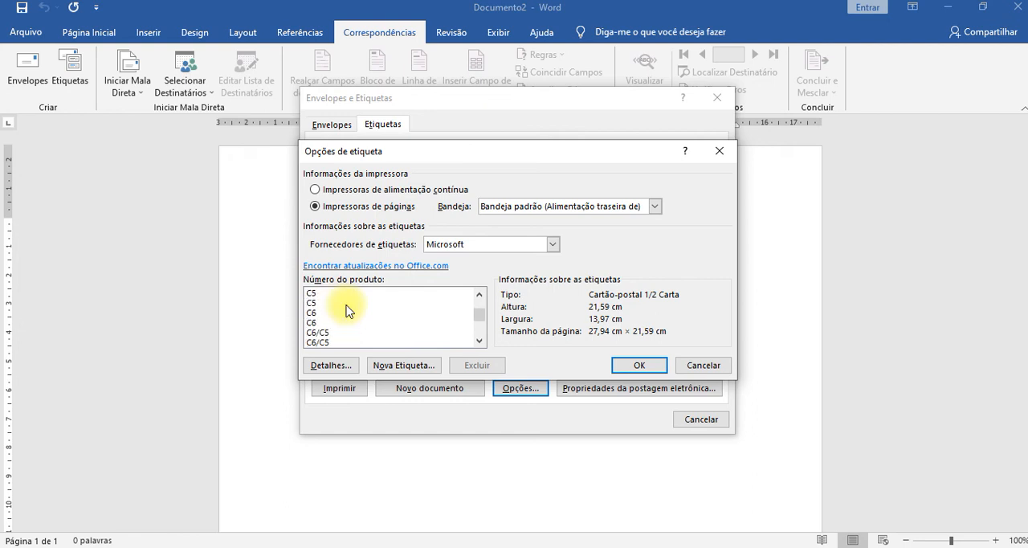
scroll(346, 310, "down", 10)
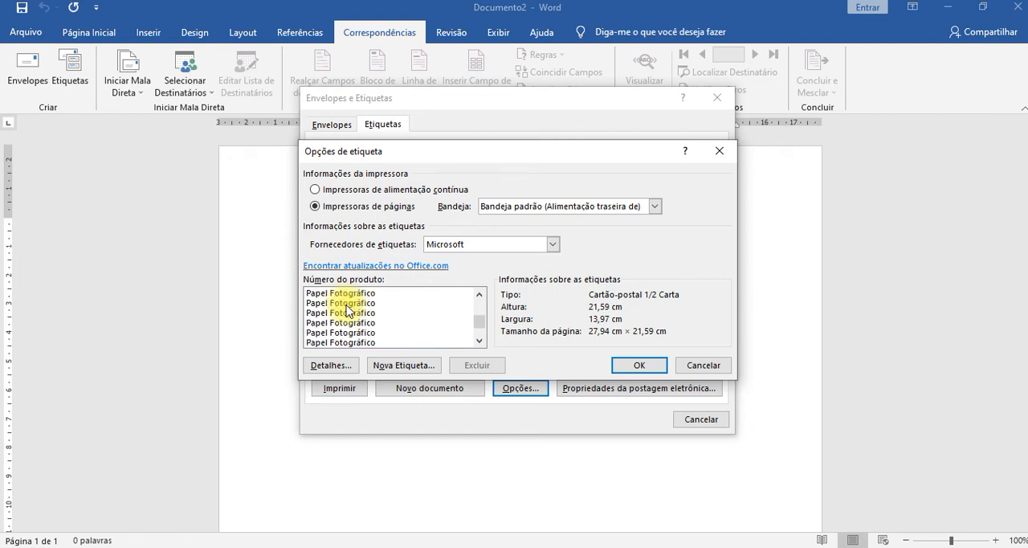
scroll(346, 307, "up", 4)
left_click(334, 331)
left_click(343, 306)
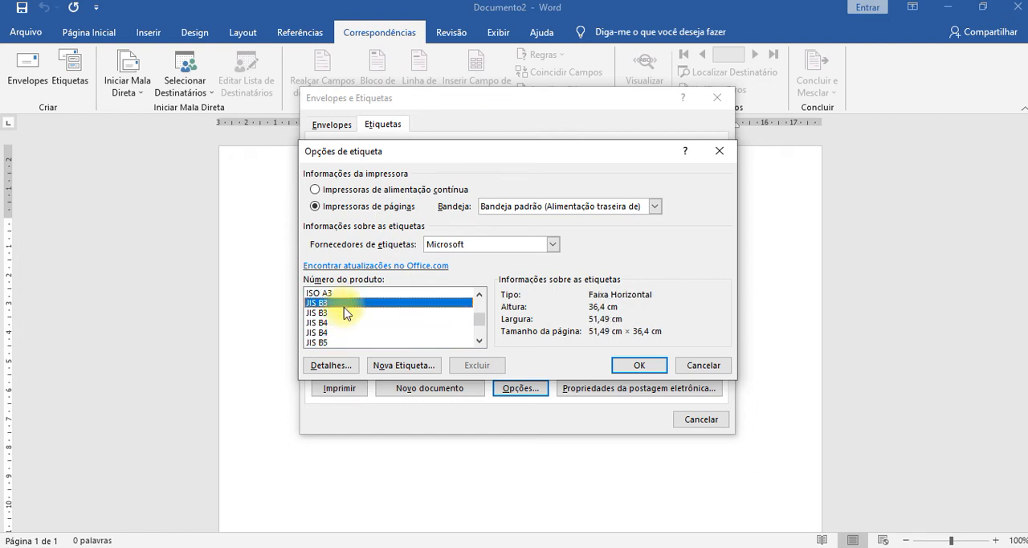
scroll(360, 317, "down", 5)
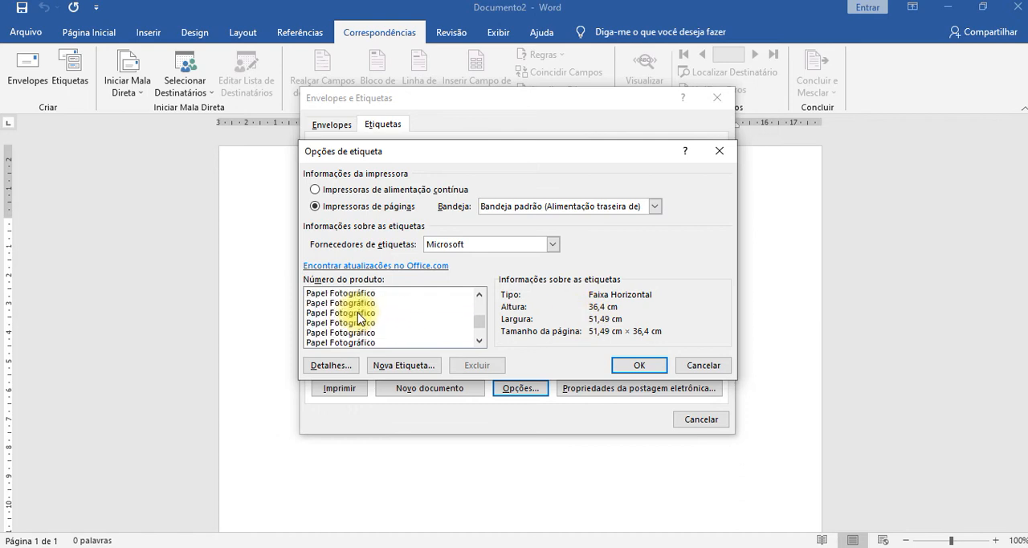
scroll(358, 319, "down", 6)
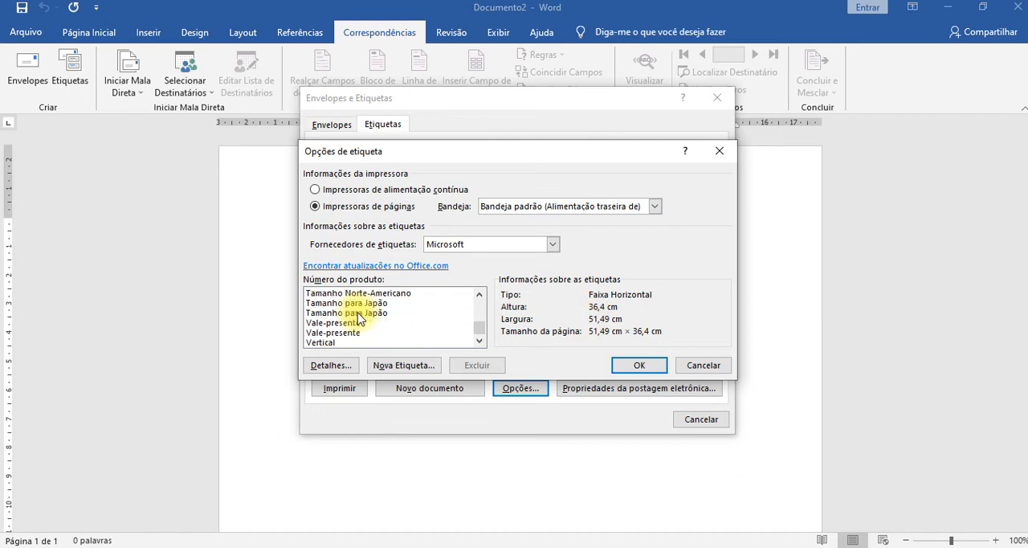
Switch the label options to continuous-feed printers and browse the Avery A4/A5 products, checking numbers 3605 and 3610.
left_click(320, 191)
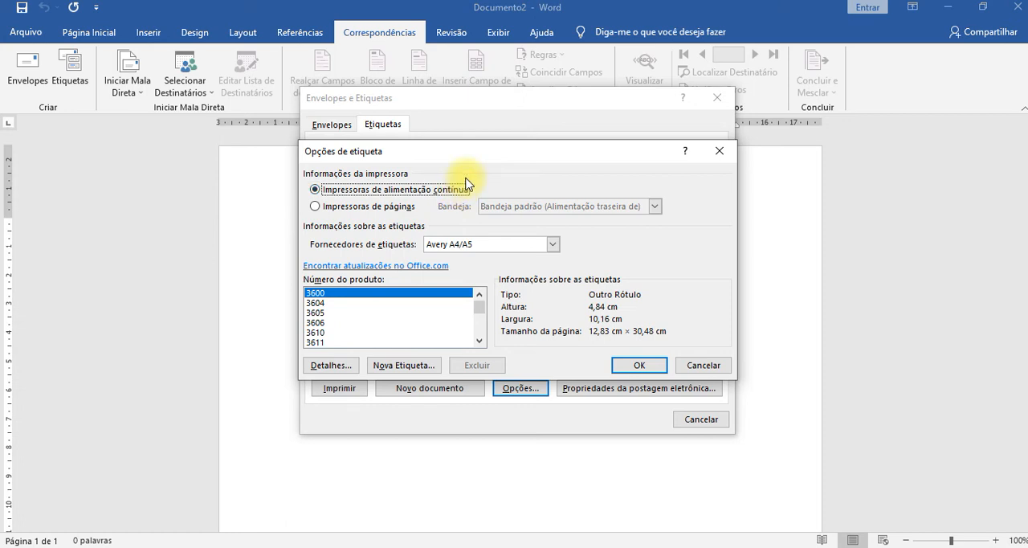
left_click(377, 313)
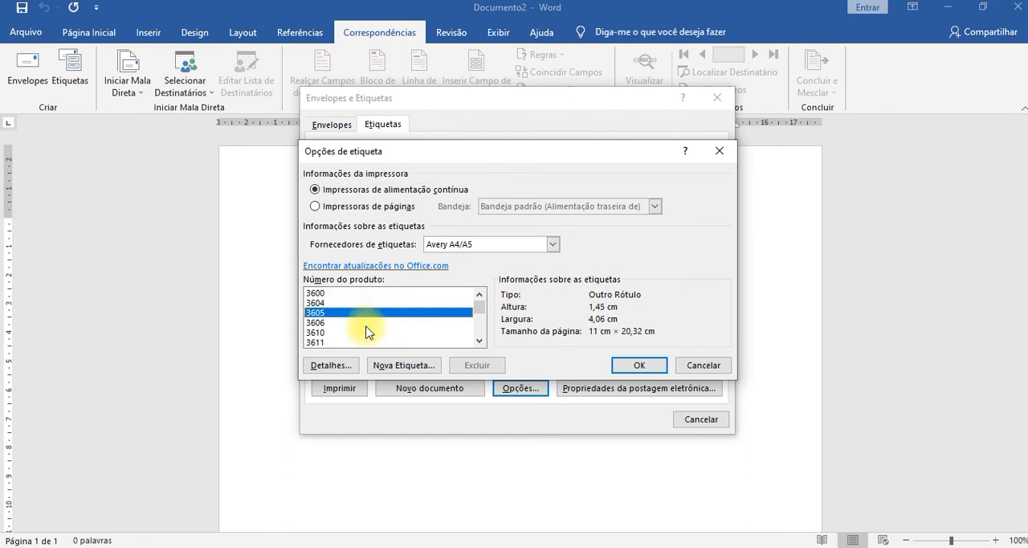
left_click(367, 330)
scroll(367, 331, "down", 8)
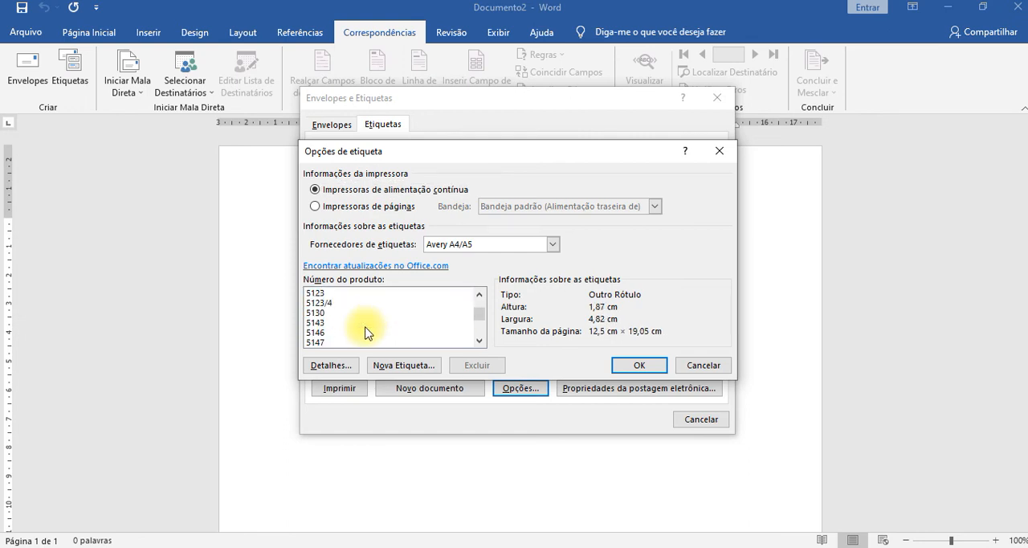
scroll(367, 332, "down", 15)
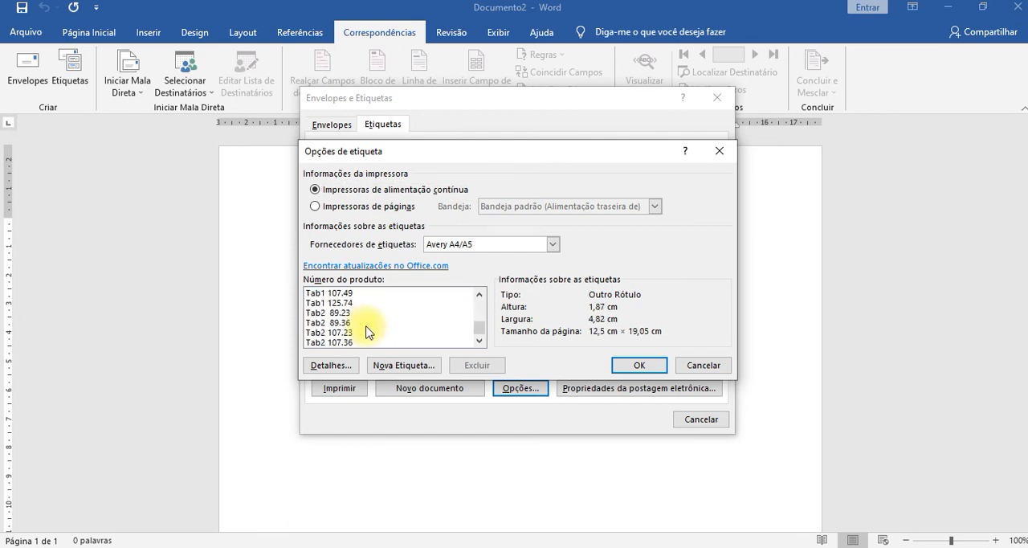
Browse the Avery A4/A5 product list, select number 5122, and examine its new-label settings without creating a label.
scroll(369, 331, "down", 6)
left_click(378, 300)
scroll(366, 331, "down", 3)
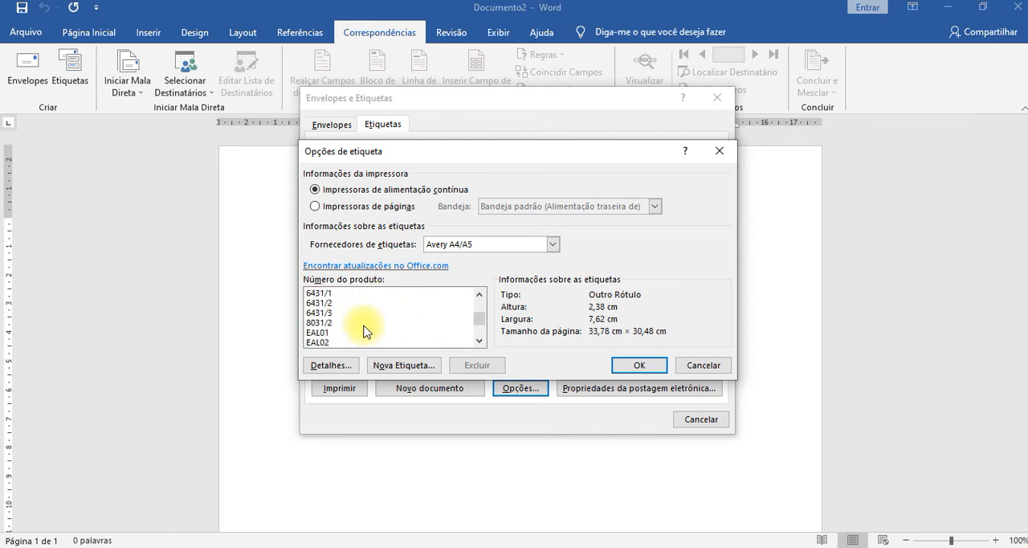
scroll(363, 326, "up", 1)
left_click(363, 325)
scroll(364, 326, "up", 5)
left_click(364, 325)
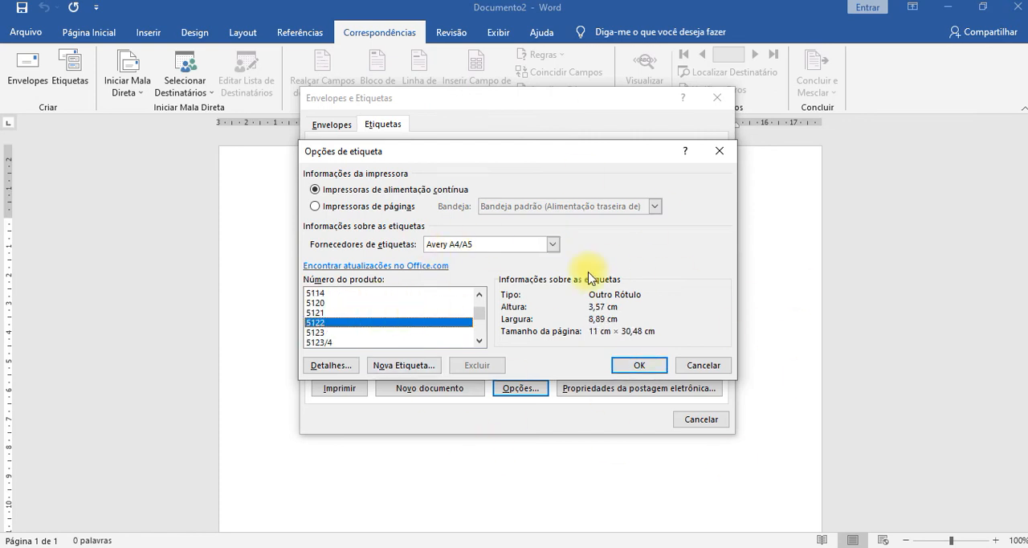
left_click(399, 363)
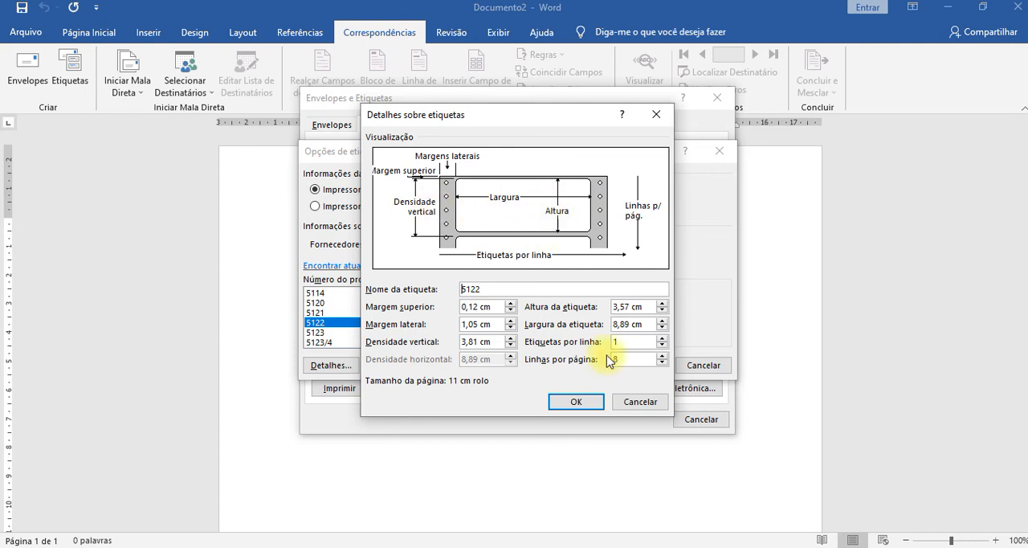
left_click(640, 402)
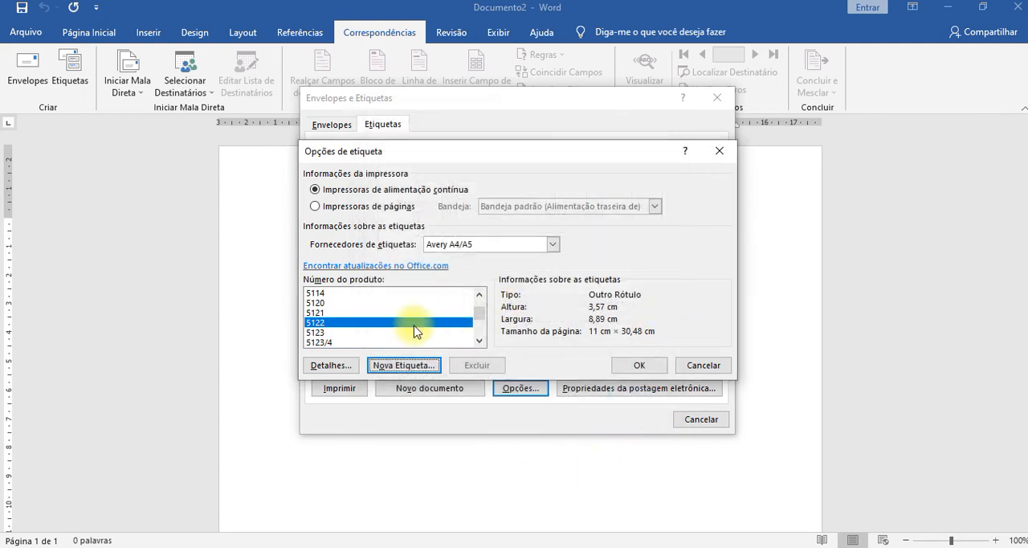
Compare the label sizes of several Avery A4/A5 products, from 5121 and 5120 to 6423/3, and leave the label options unchanged.
left_click(322, 312)
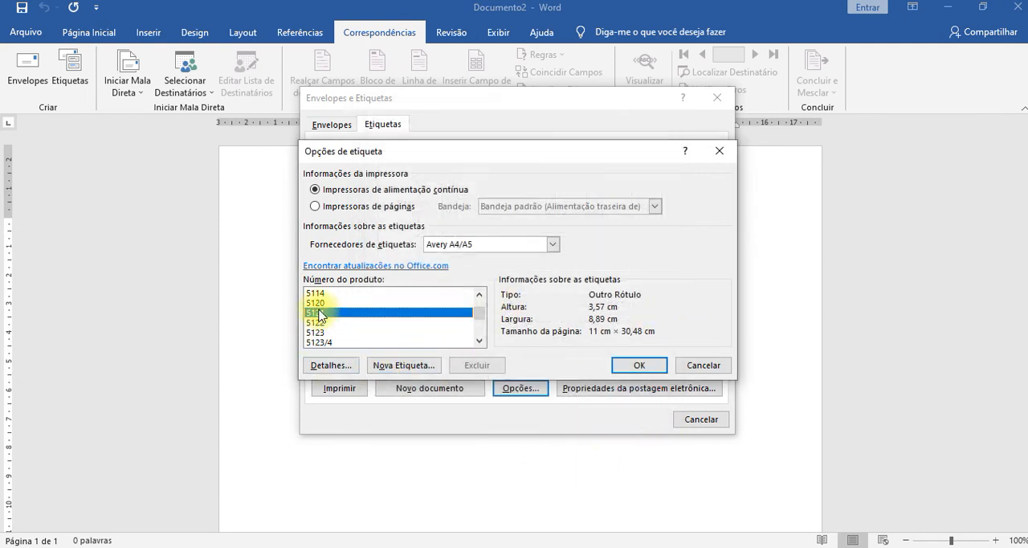
left_click(319, 304)
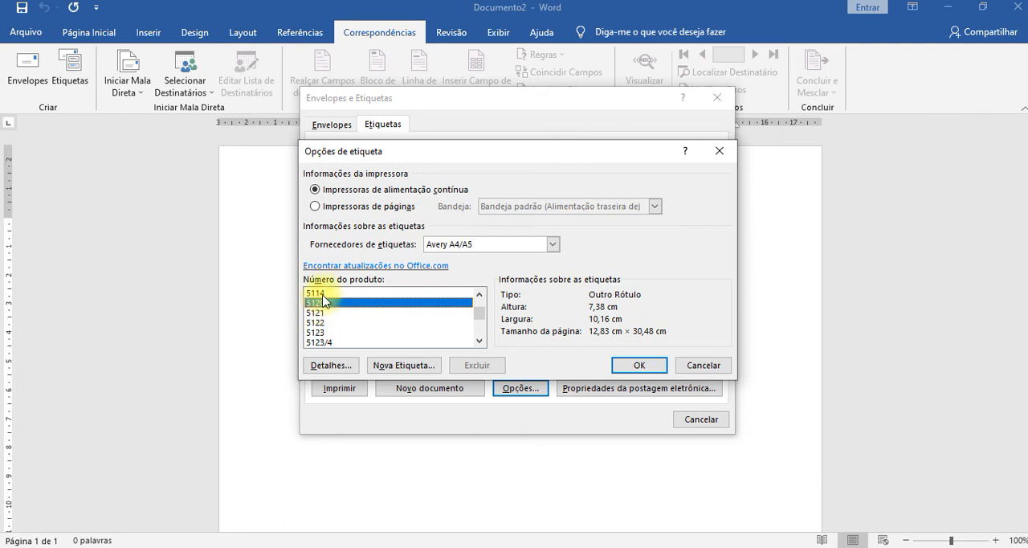
left_click(316, 293)
left_click(310, 331)
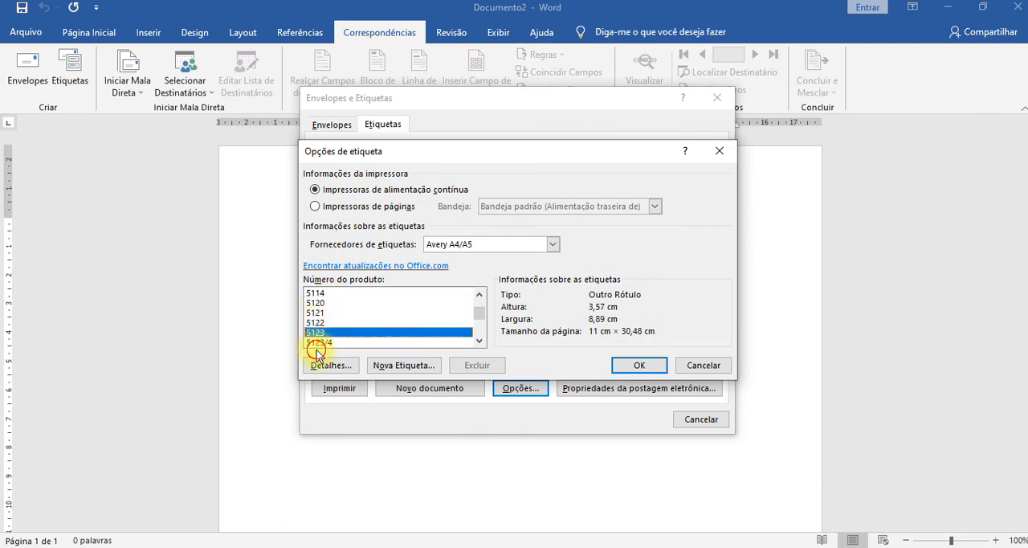
left_click(318, 342)
scroll(346, 325, "down", 2)
left_click(321, 321)
left_click(317, 332)
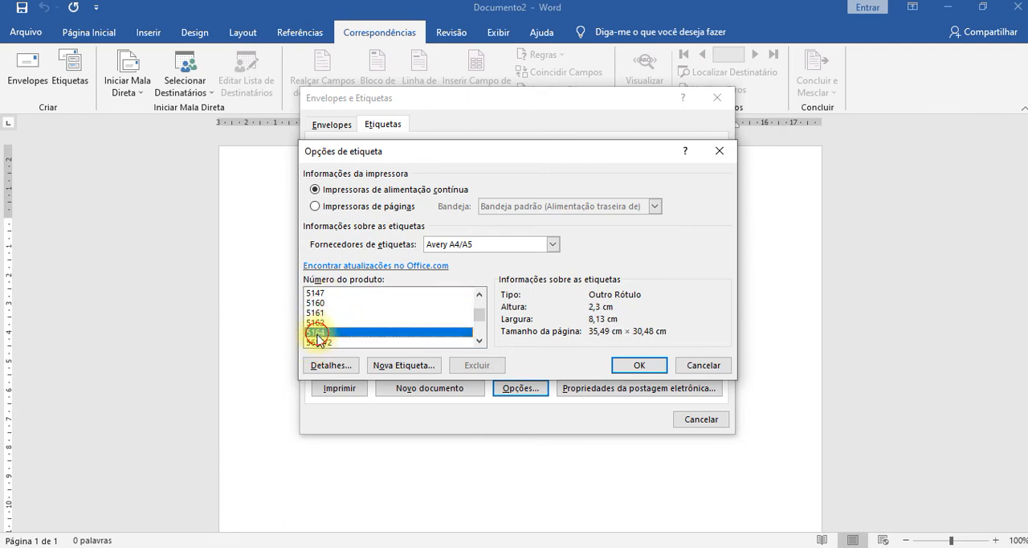
scroll(358, 323, "down", 2)
left_click(338, 314)
scroll(337, 317, "down", 2)
left_click(330, 312)
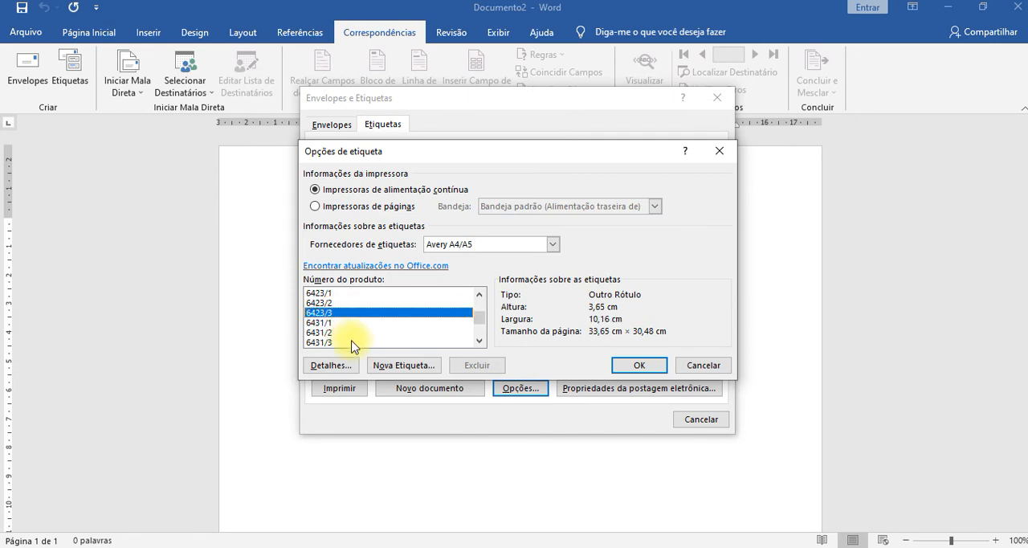
left_click(698, 367)
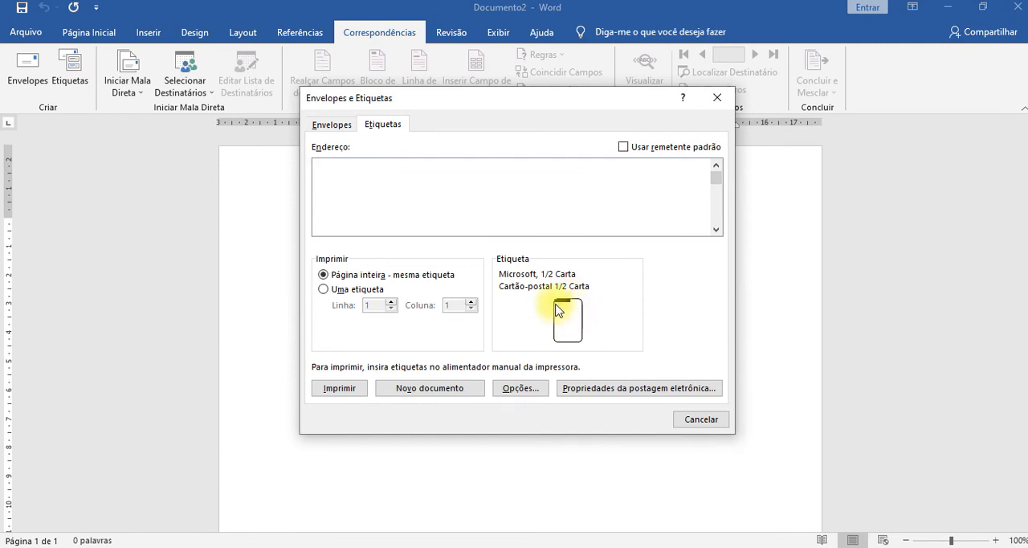
Try printing a single label, return to a full page of the same label, and close the label setup and the blank document.
left_click(344, 294)
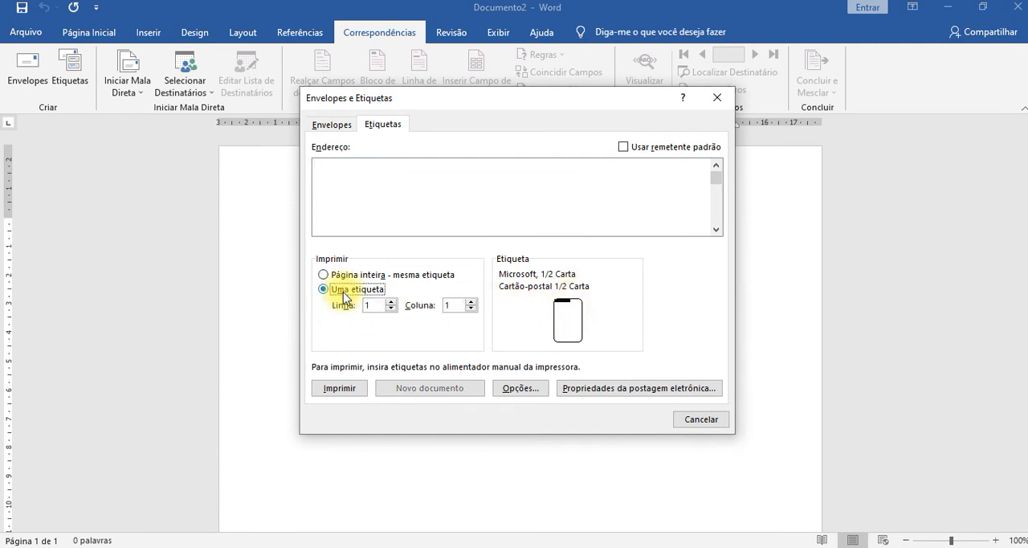
left_click(324, 275)
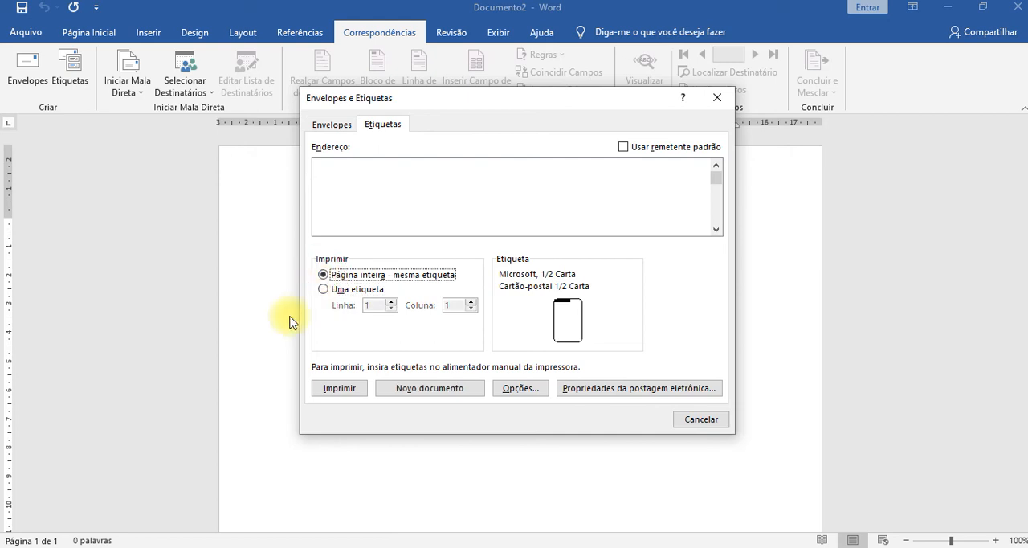
left_click(719, 97)
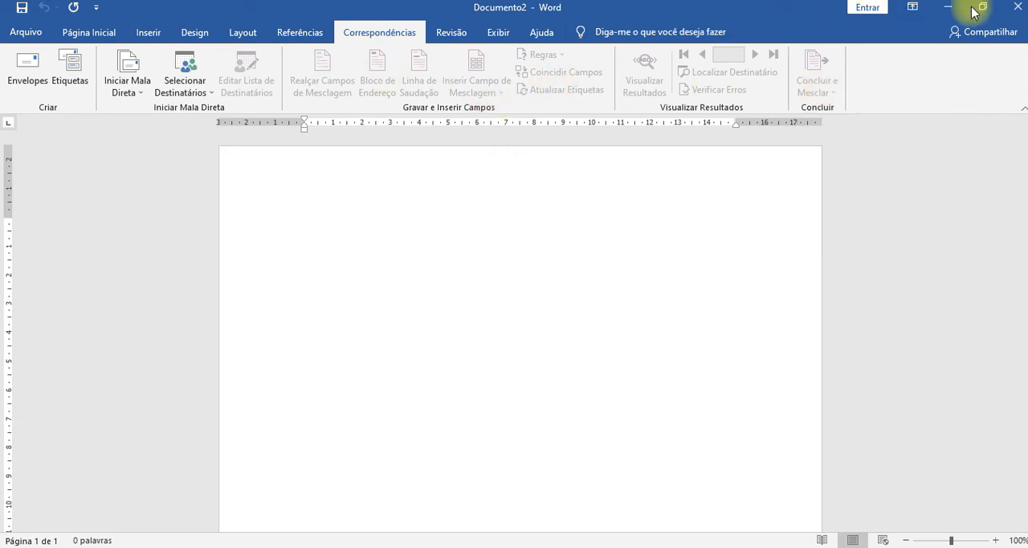
left_click(1015, 7)
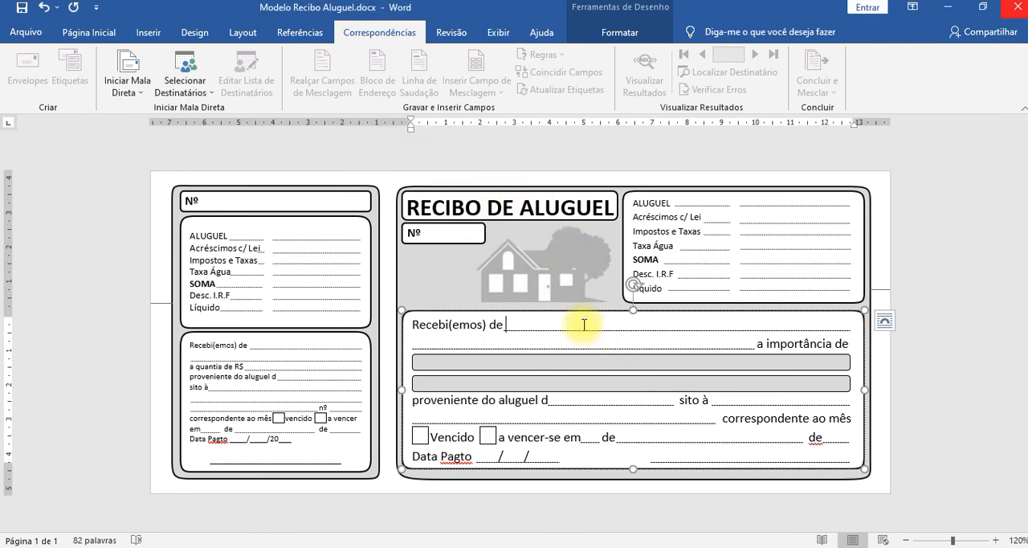
Start the step-by-step mail merge wizard for the rental receipt and go through the document types, returning to Cartas.
left_click(144, 97)
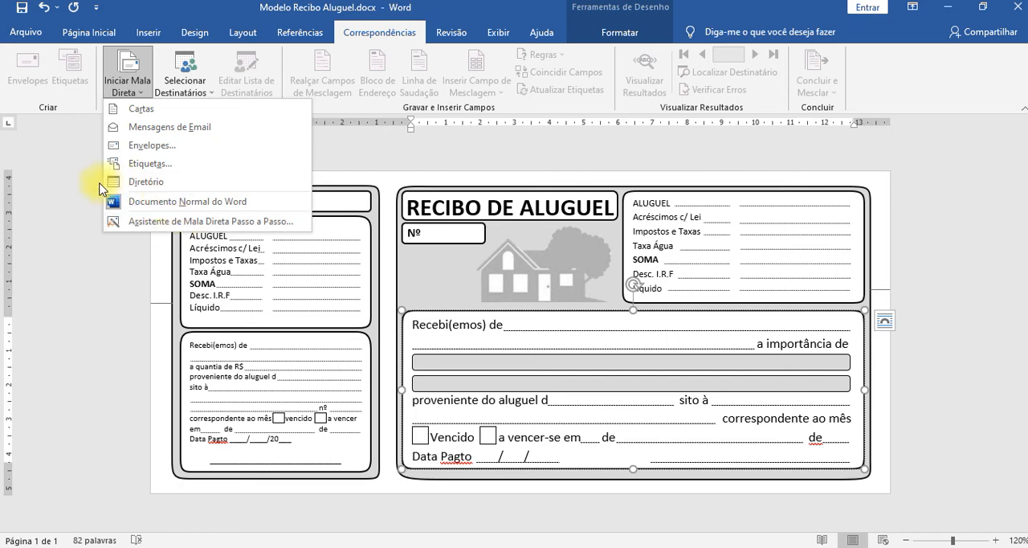
left_click(171, 221)
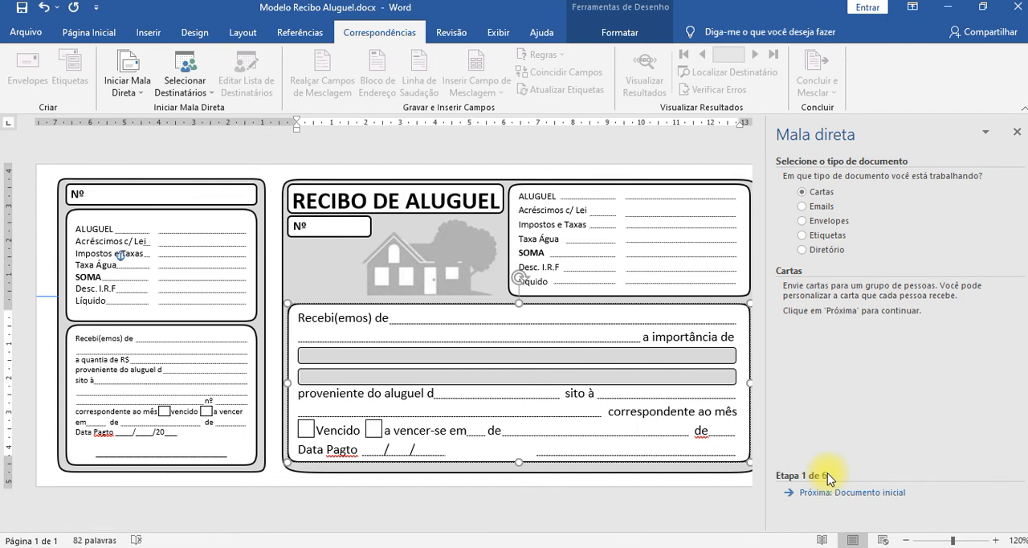
left_click(800, 207)
left_click(803, 222)
left_click(803, 236)
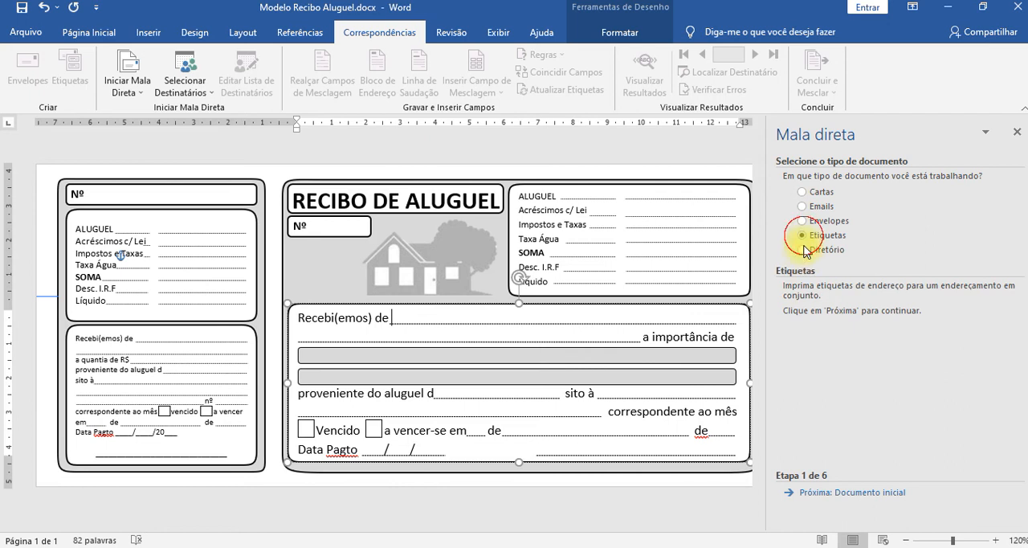
left_click(804, 250)
left_click(803, 221)
left_click(803, 207)
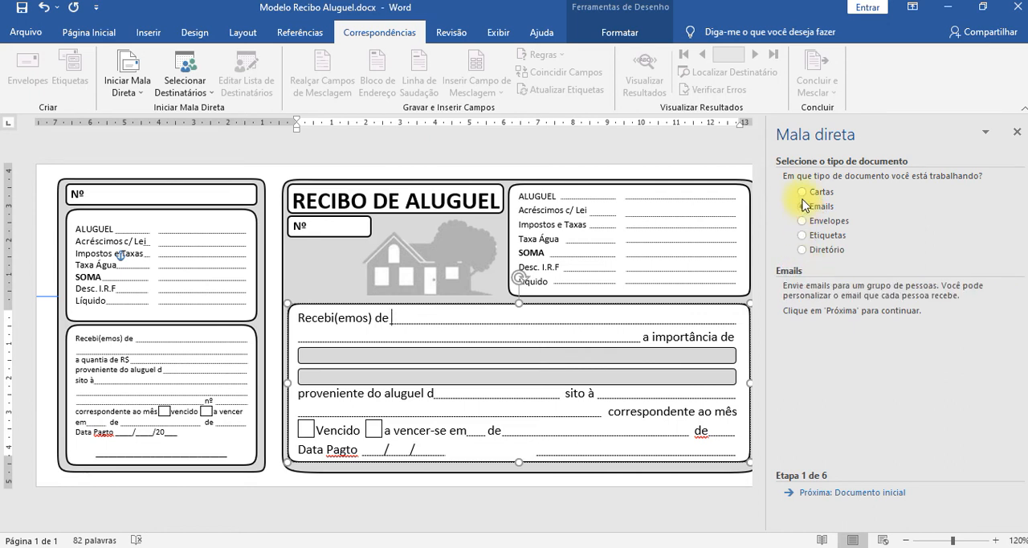
left_click(800, 192)
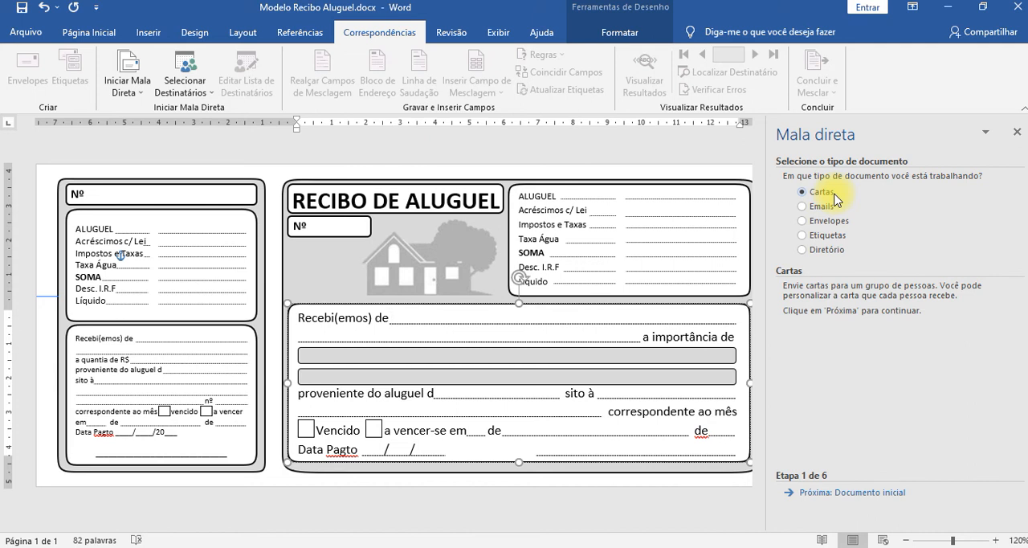
Review the descriptions of the other mail merge document types, choose Cartas, advance to the starting document stage, and close the wizard.
left_click(803, 205)
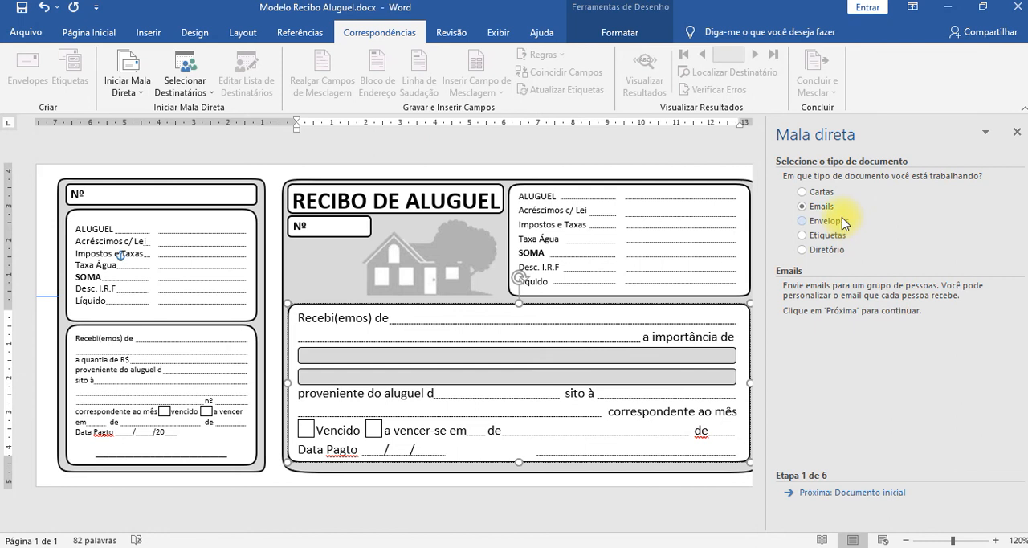
left_click(844, 223)
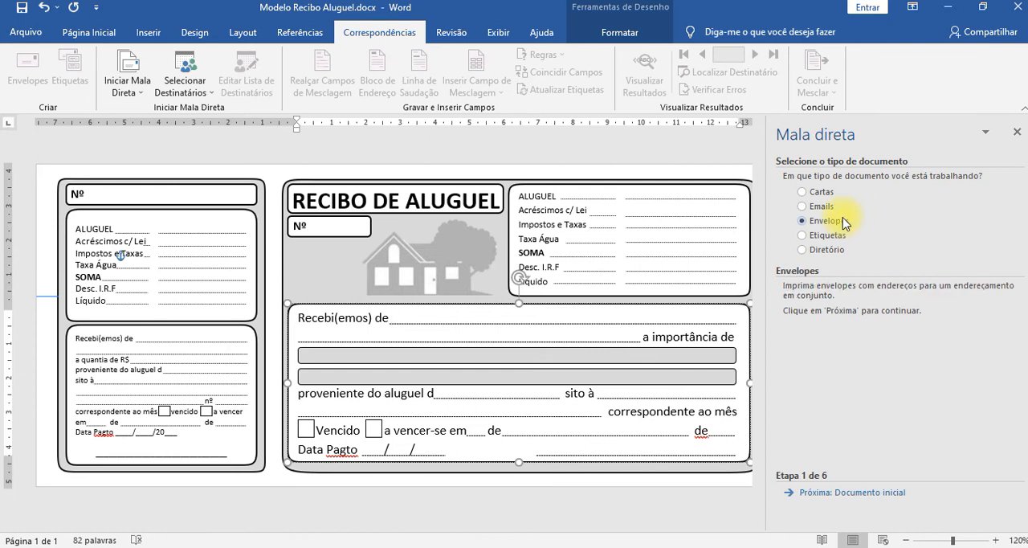
left_click(847, 236)
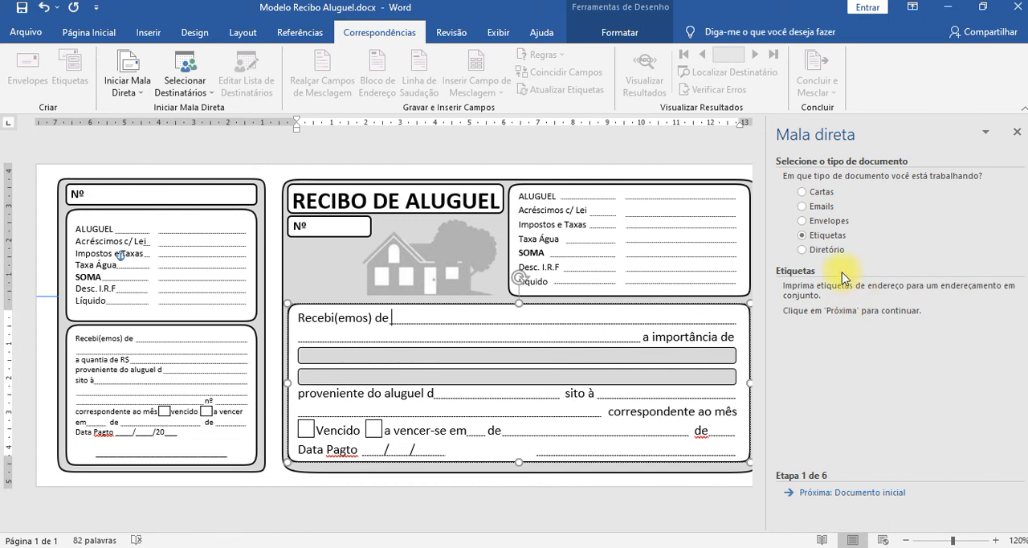
left_click(843, 255)
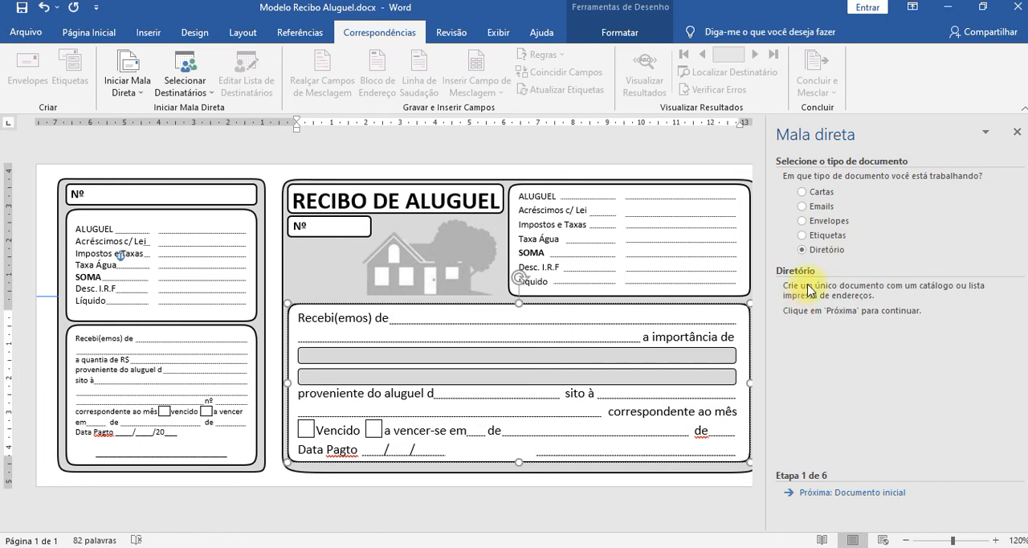
left_click(816, 194)
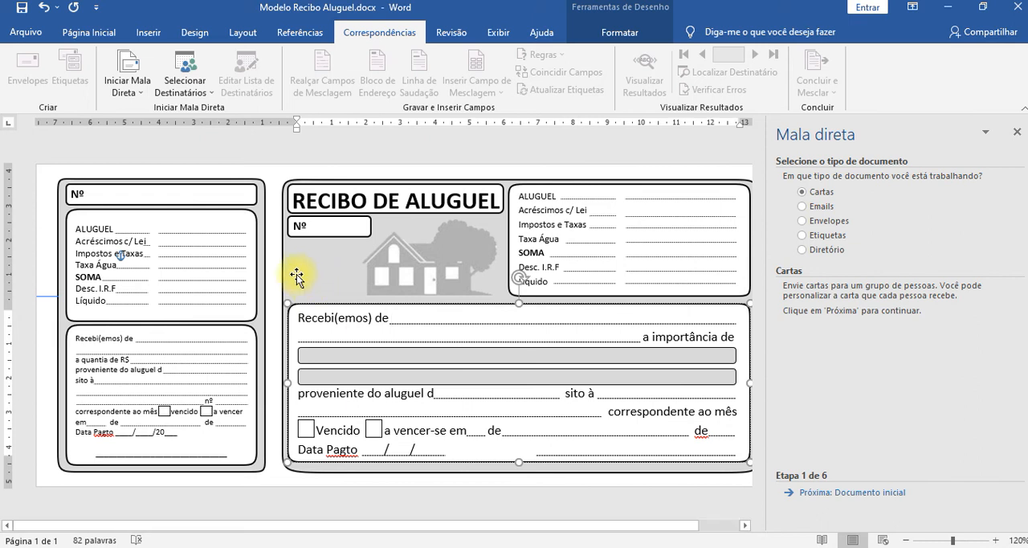
left_click(851, 492)
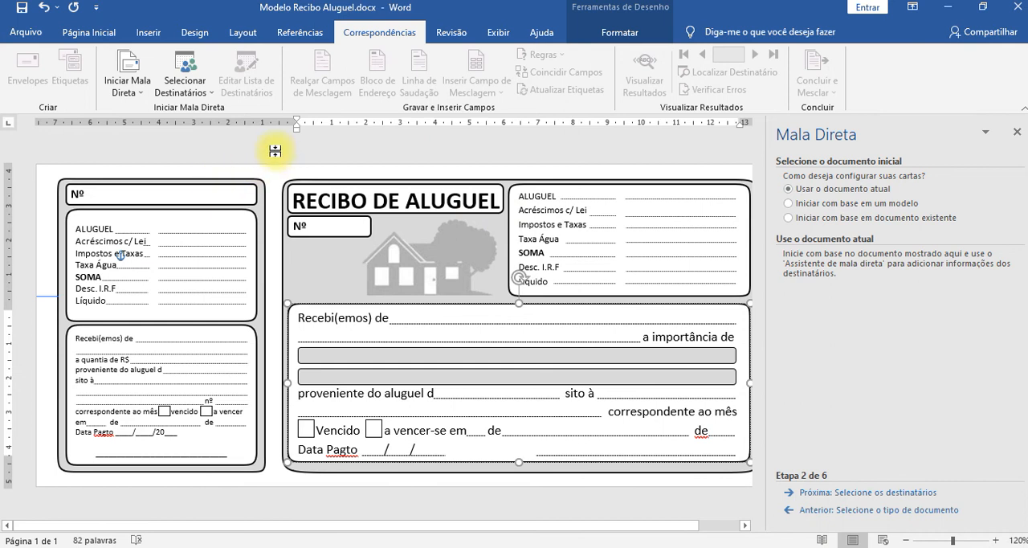
left_click(1018, 132)
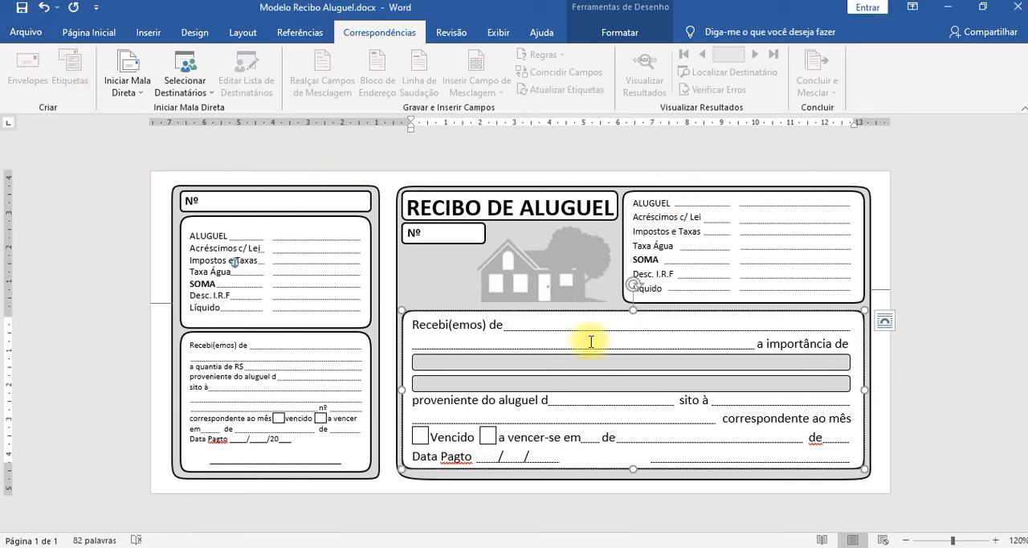
Examine the file formats available for saving the receipt in the Informatica folder, then return to the document without saving.
left_click(25, 32)
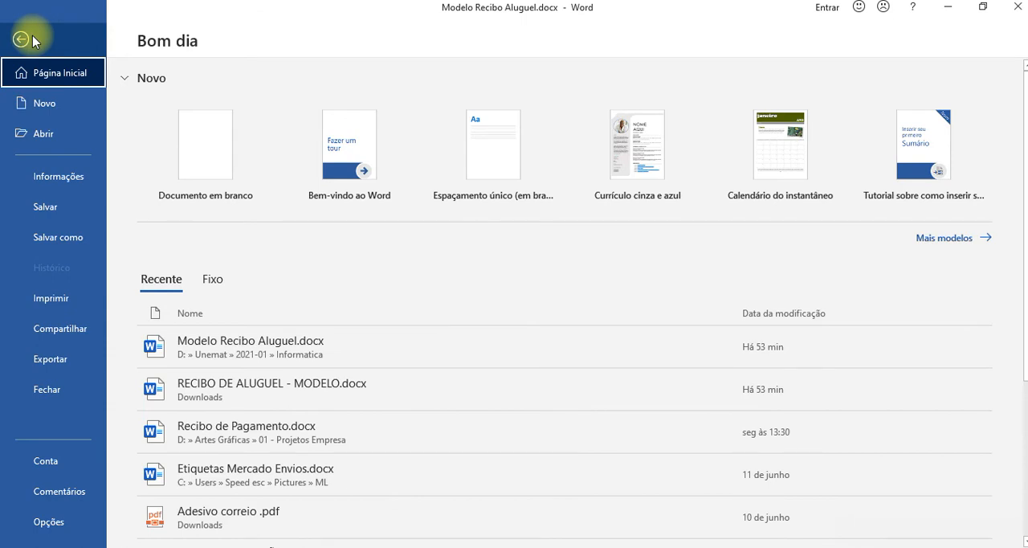
left_click(60, 239)
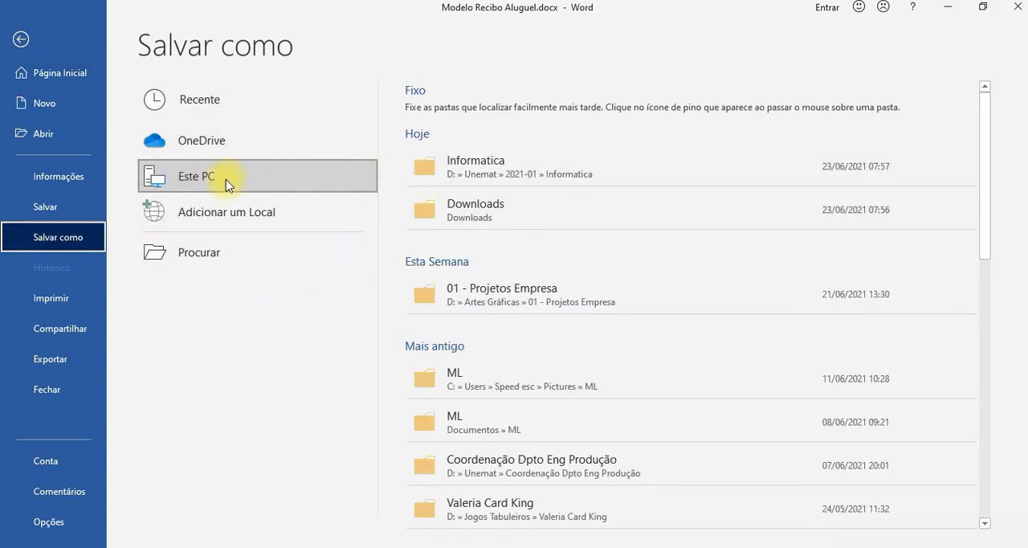
left_click(506, 160)
left_click(222, 277)
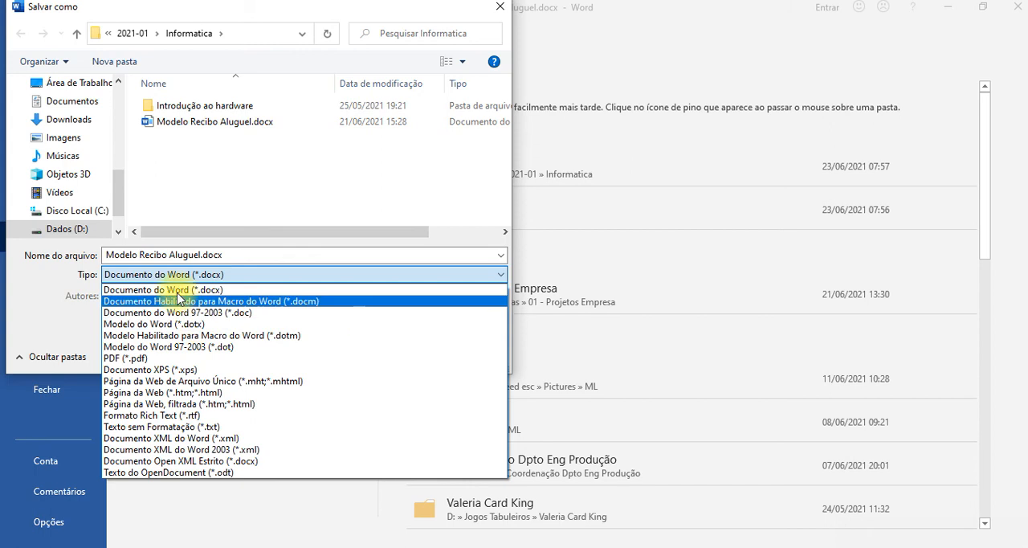
left_click(495, 8)
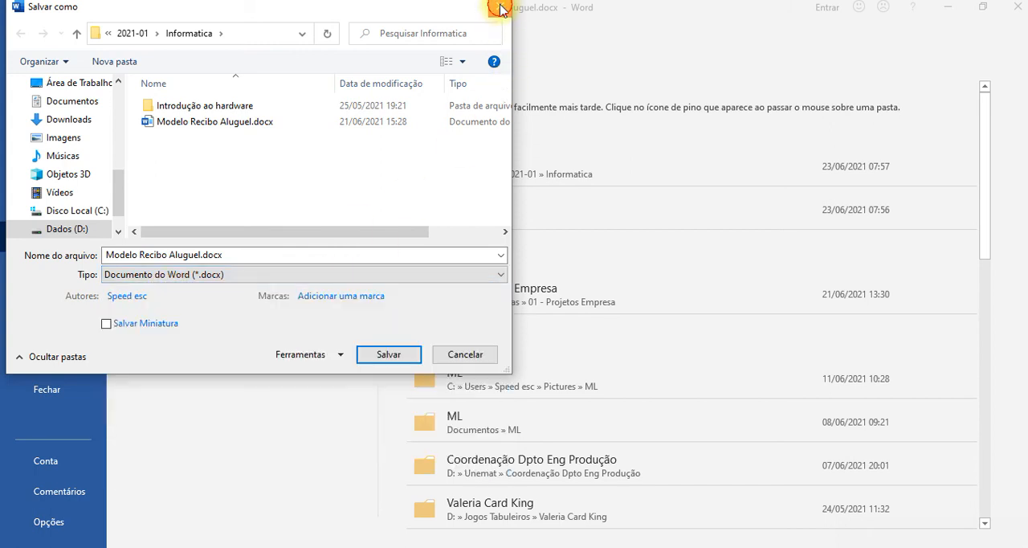
left_click(500, 9)
left_click(23, 32)
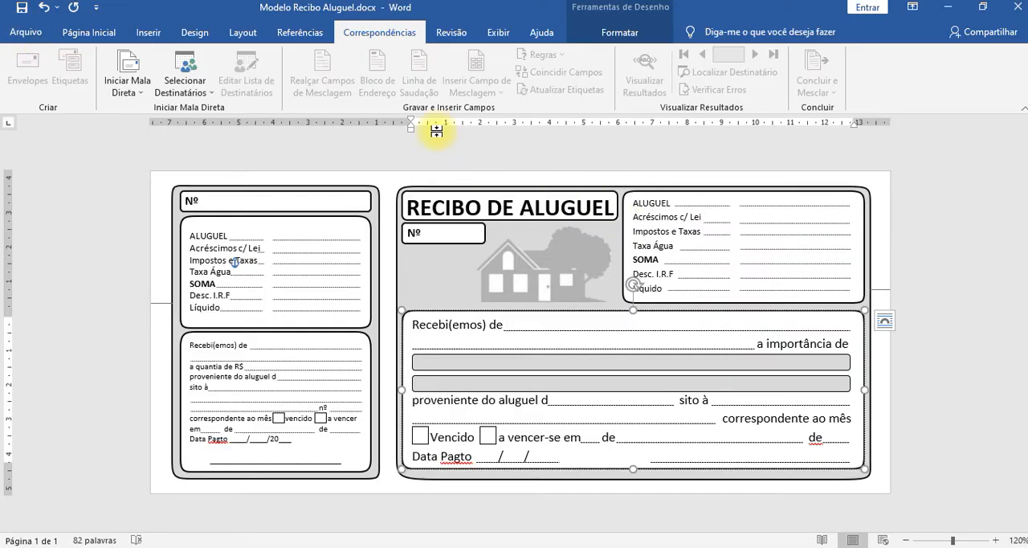
Reopen the step-by-step mail merge wizard for the rental receipt.
left_click(125, 80)
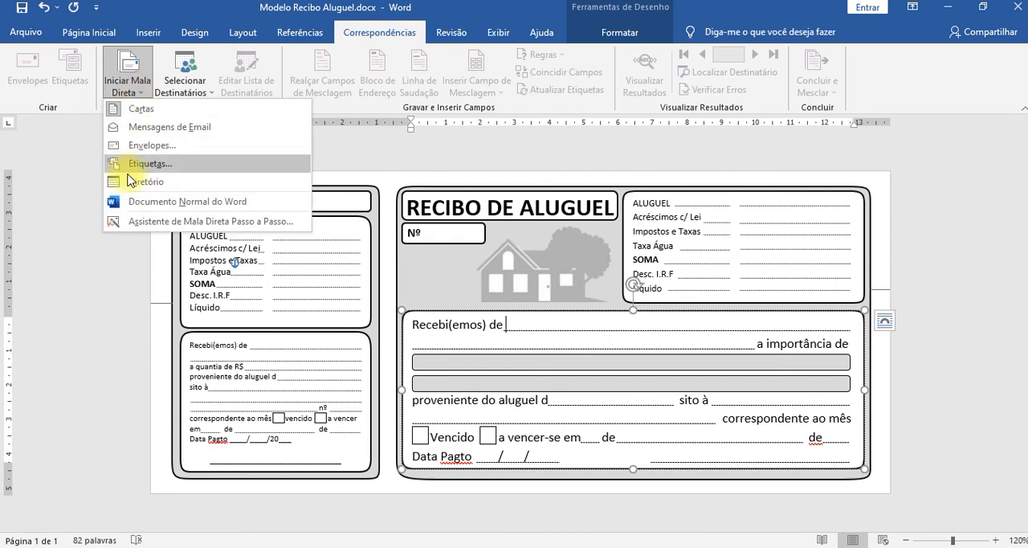
left_click(161, 221)
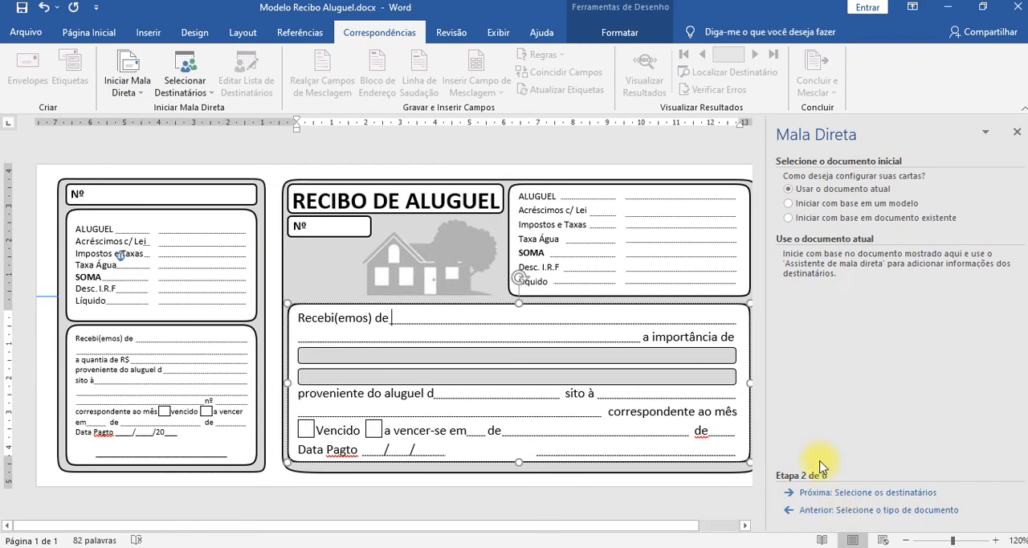
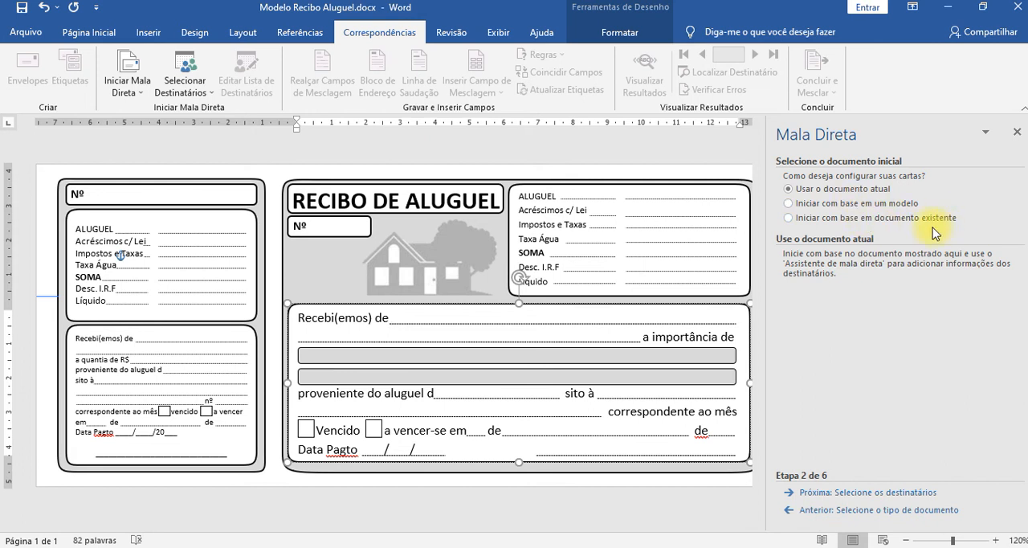
Review basing the letters on an existing document, choose Usar o documento atual instead, and advance to the recipient selection stage.
left_click(823, 218)
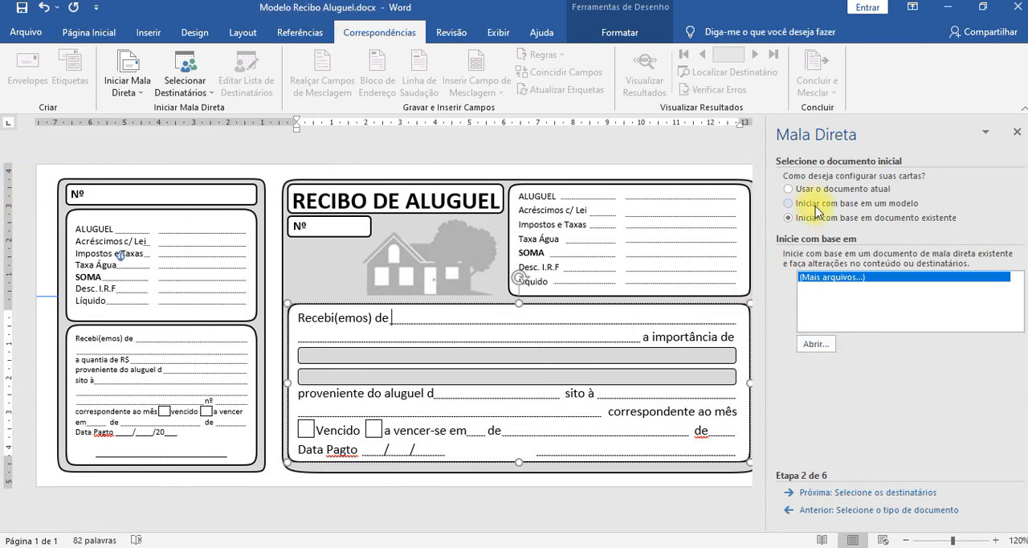
left_click(788, 190)
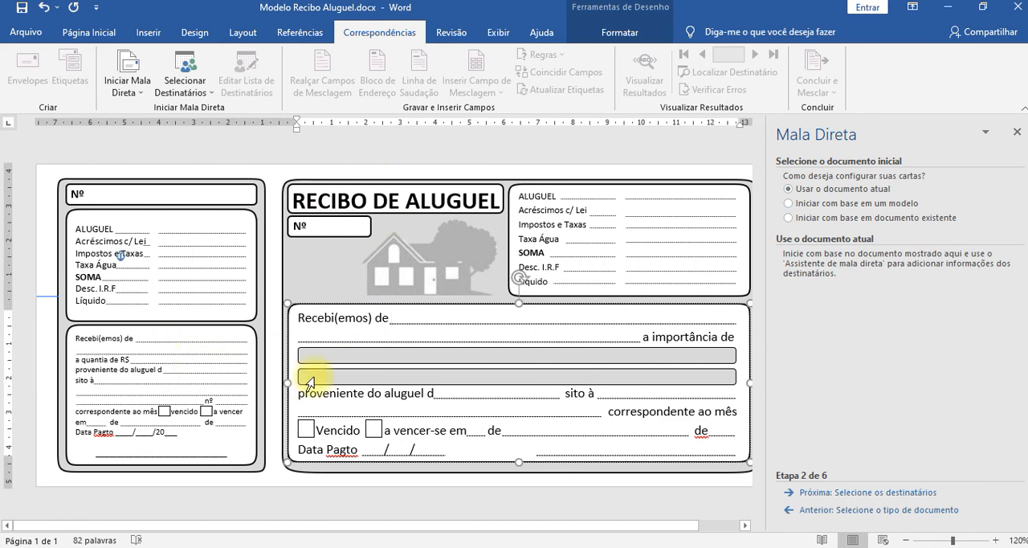
left_click(865, 493)
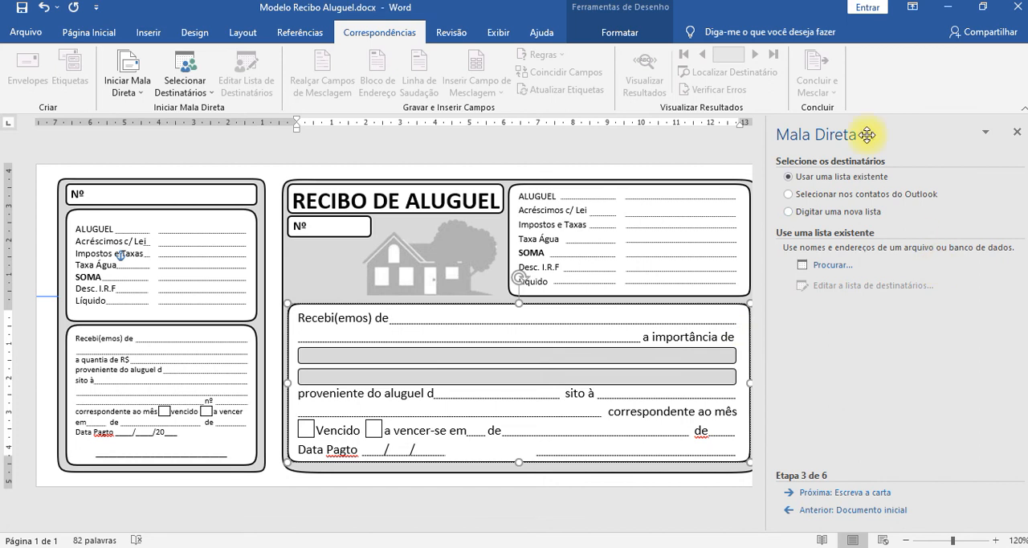
left_click(791, 510)
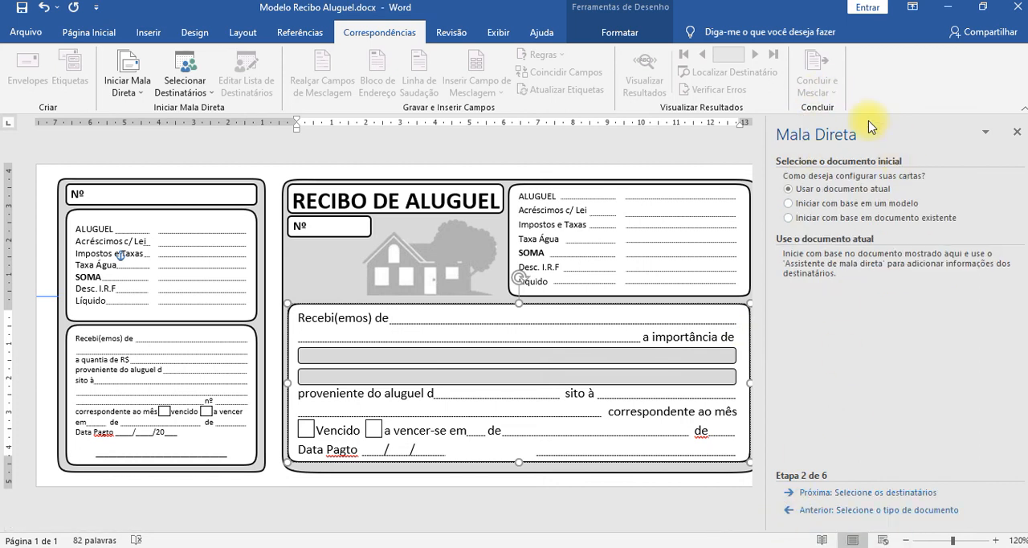
left_click(828, 493)
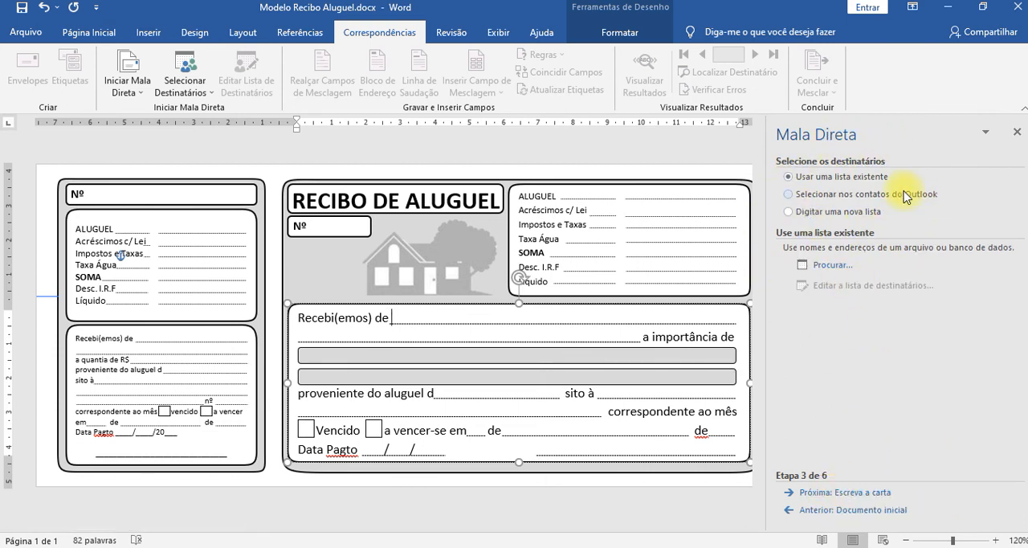
Look through the available locations for an existing recipient data source, then cancel without choosing a file.
left_click(831, 266)
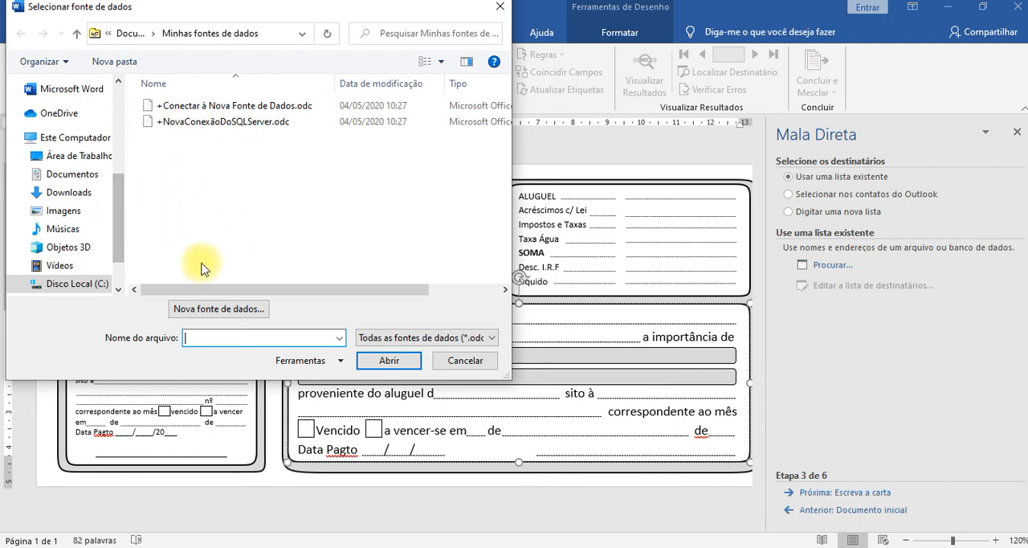
scroll(121, 229, "down", 1)
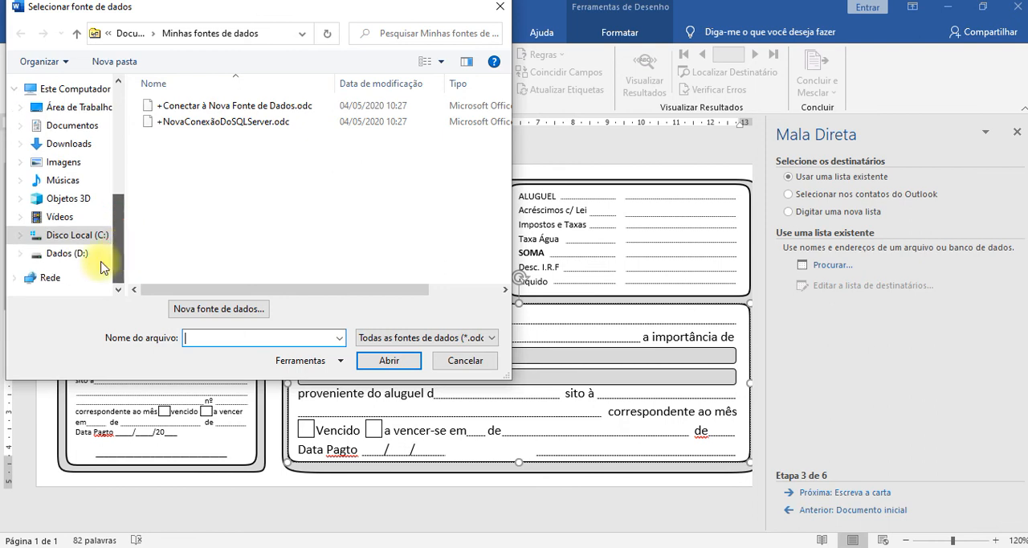
scroll(121, 233, "up", 3)
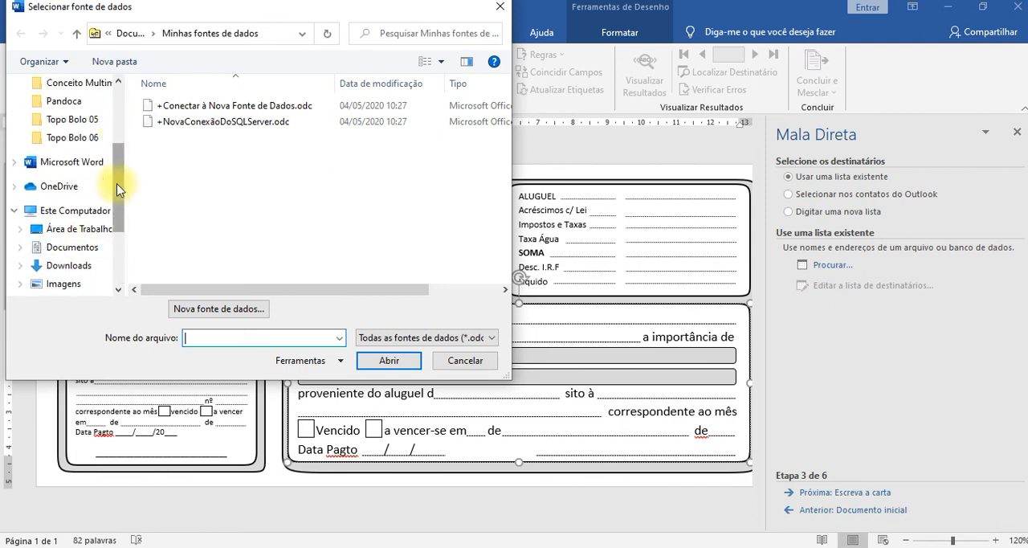
scroll(116, 200, "down", 2)
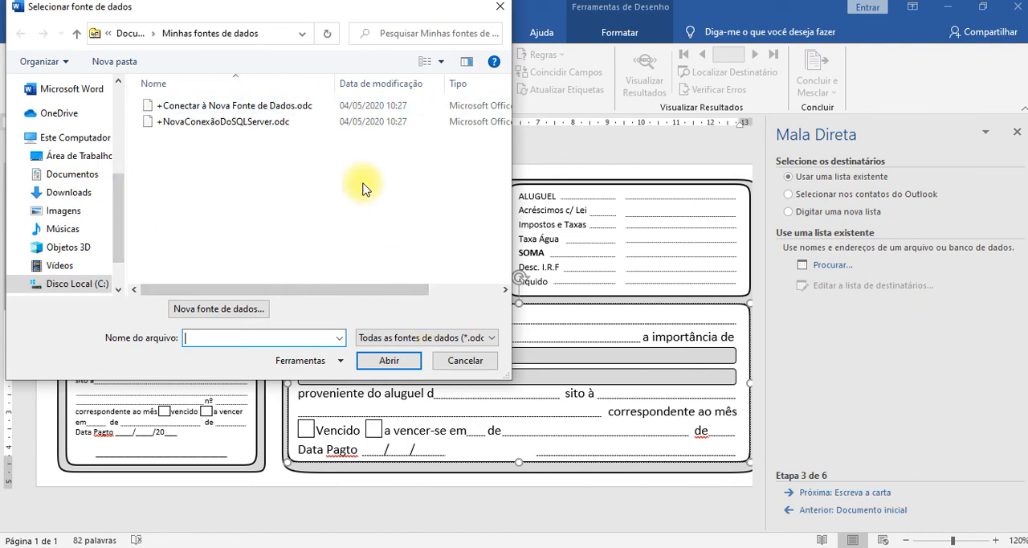
left_click(466, 361)
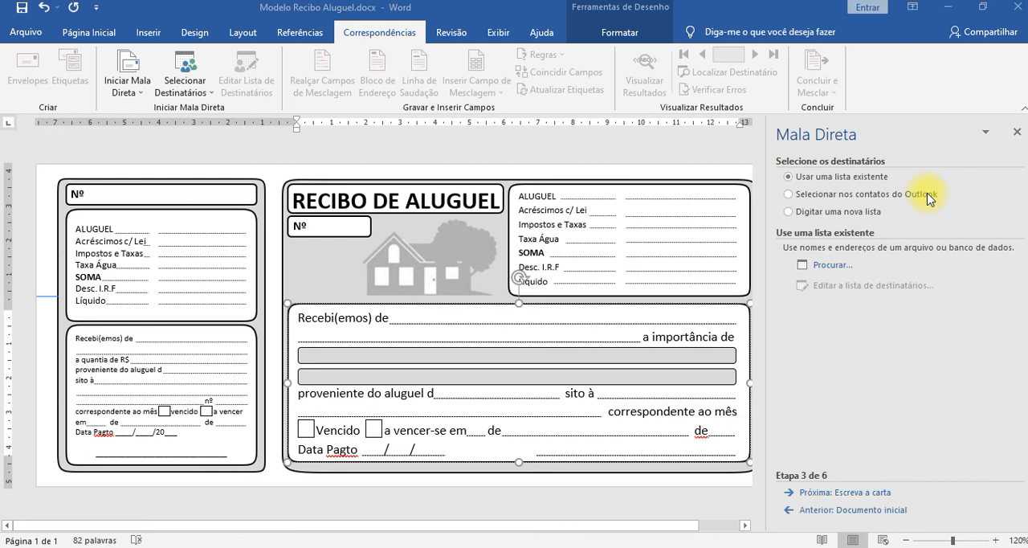
Create a new typed recipient list and examine its customizable address fields without changing them.
left_click(793, 215)
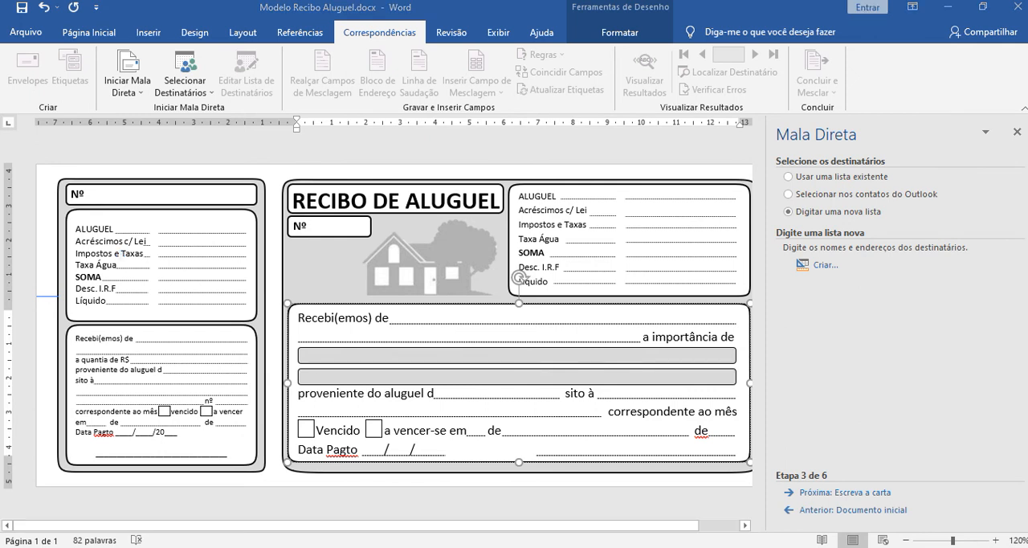
left_click(826, 266)
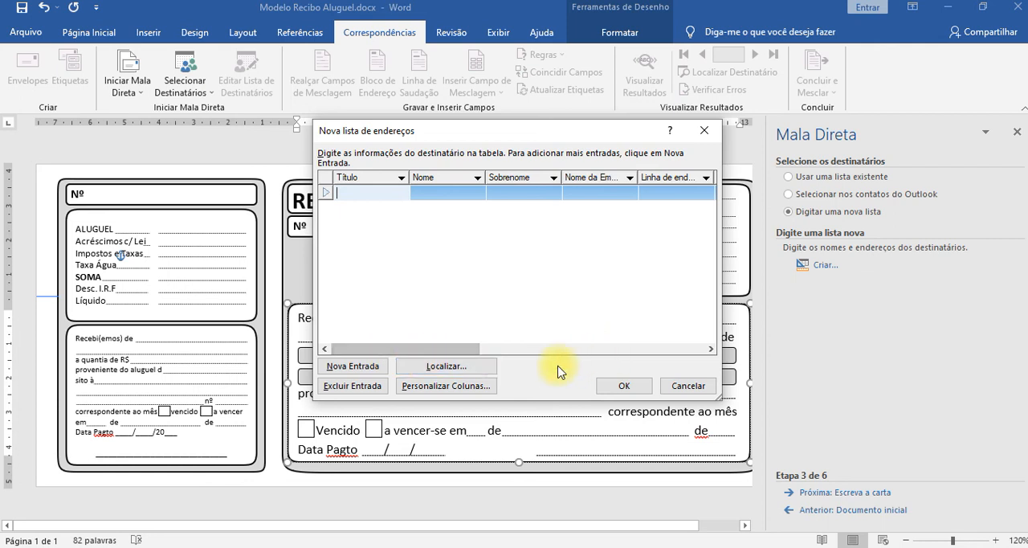
left_click(433, 387)
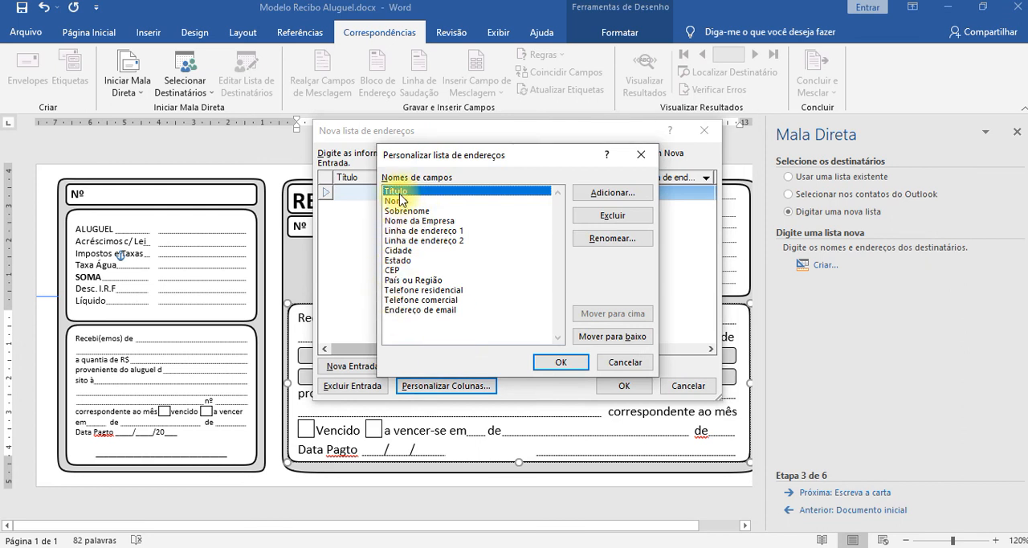
left_click_drag(533, 157, 826, 265)
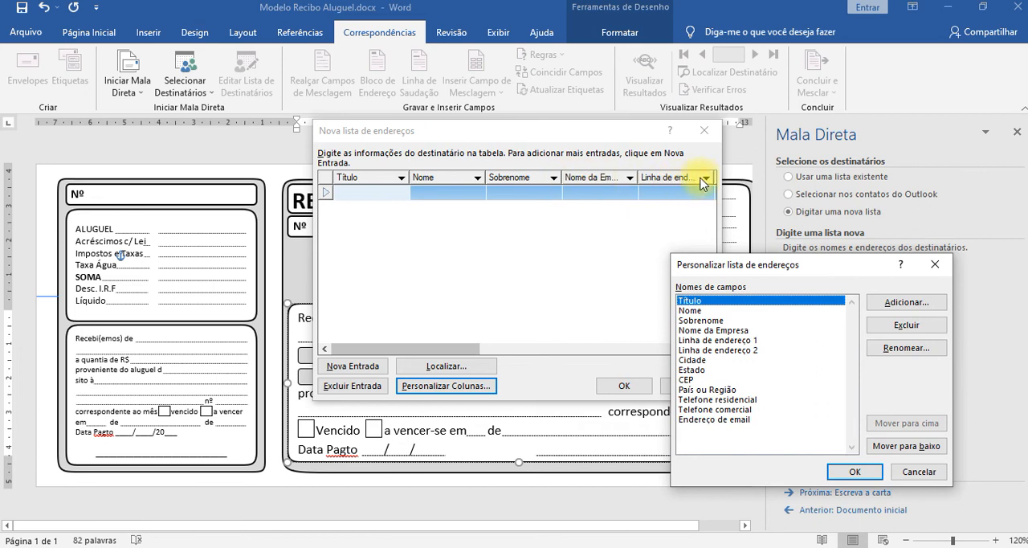
left_click_drag(776, 272, 615, 227)
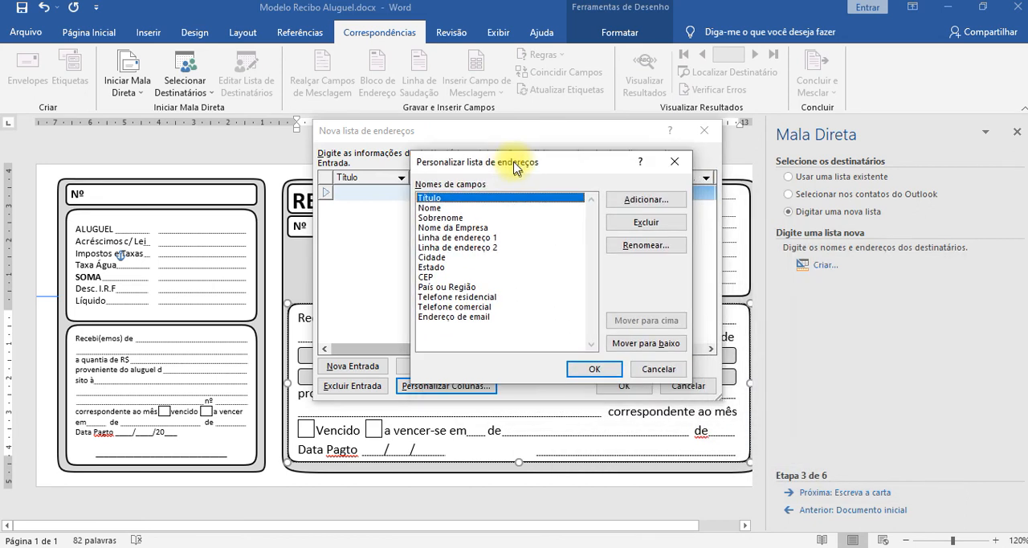
left_click(655, 367)
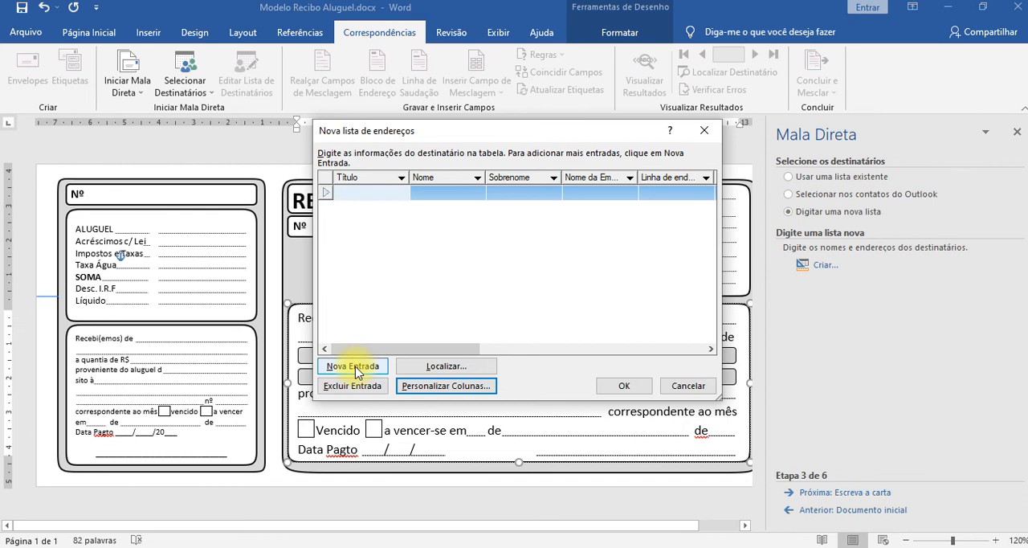
Examine the empty entry row and the entry search options of the new address list, then close the search.
left_click(356, 192)
left_click(334, 220)
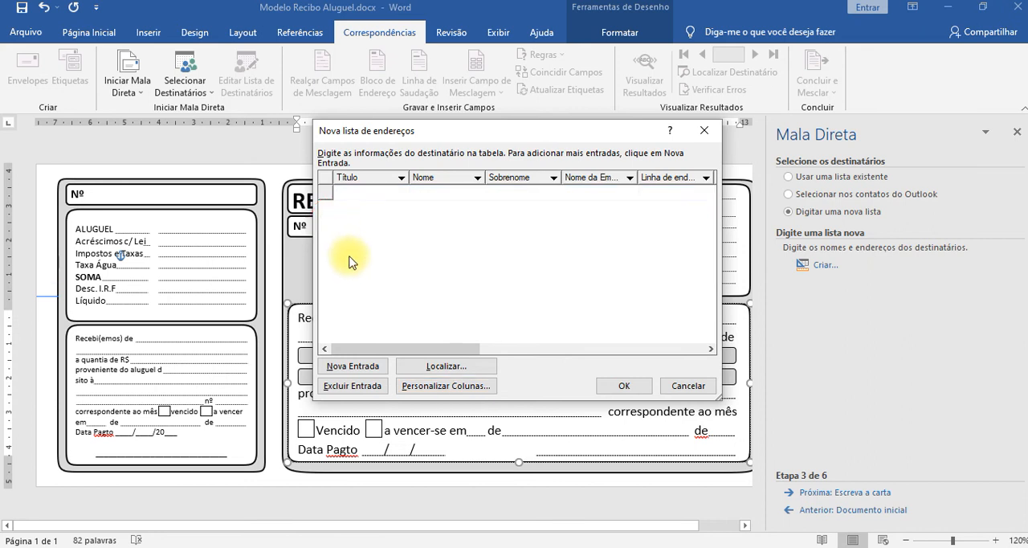
left_click(385, 252)
left_click(458, 363)
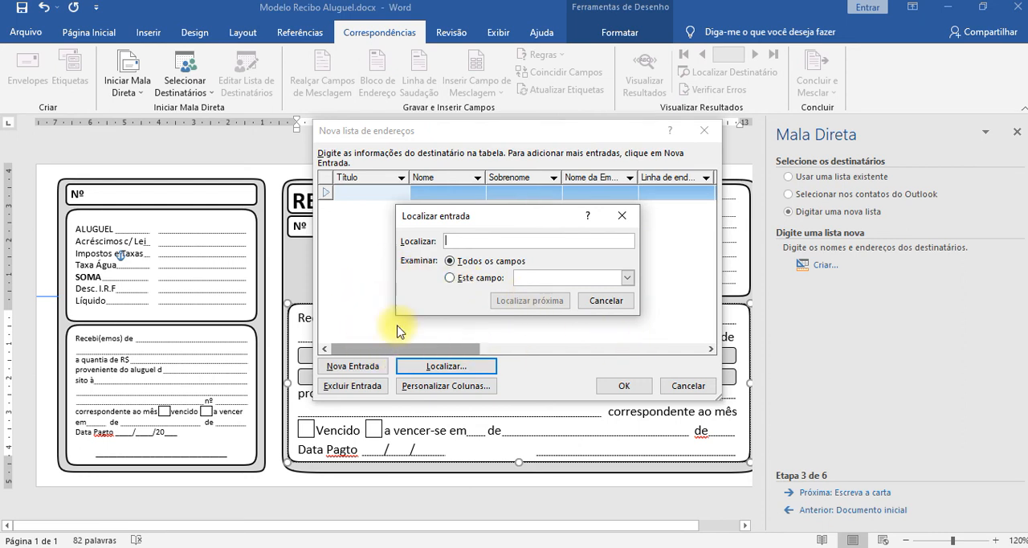
left_click(622, 227)
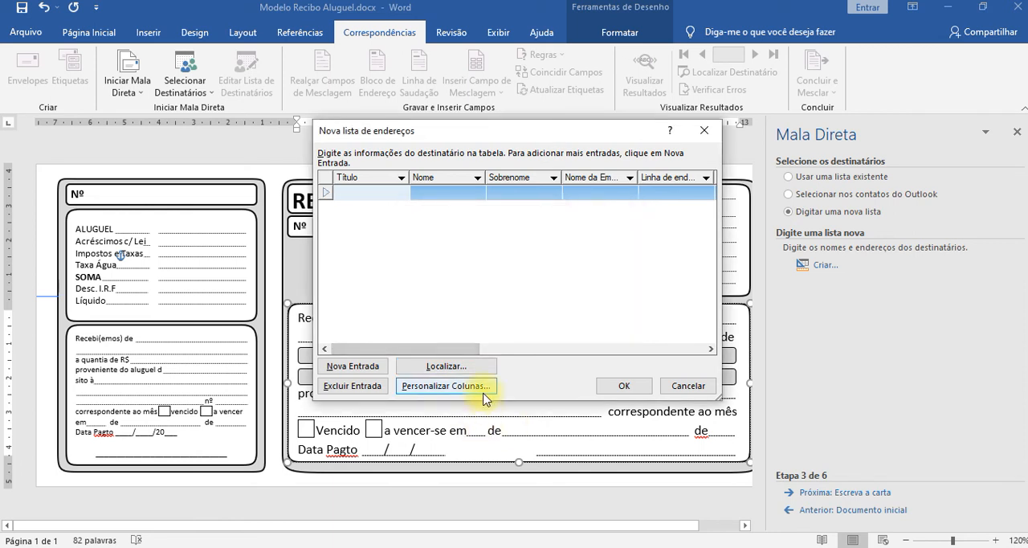
Delete the Título field from the new address list's columns.
left_click(422, 388)
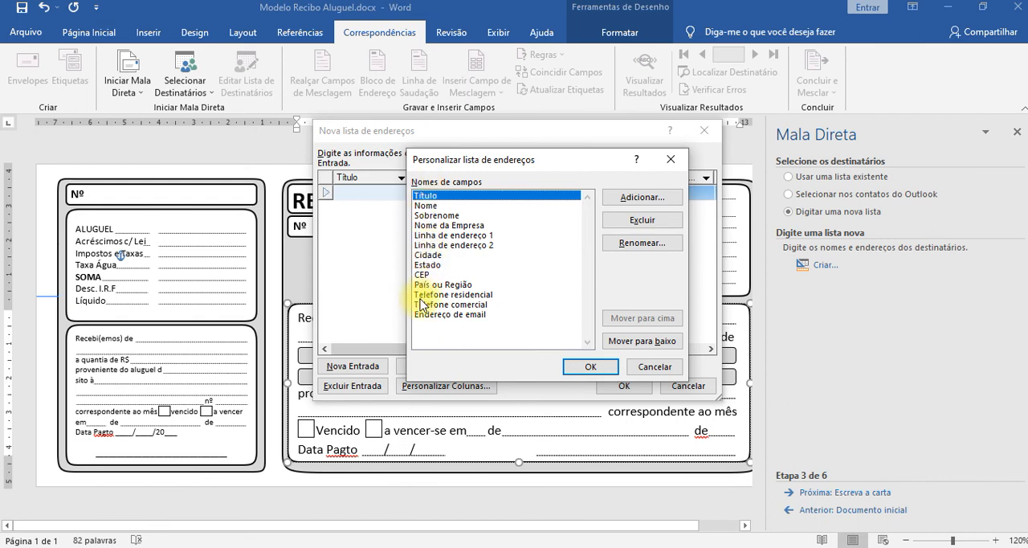
left_click(430, 205)
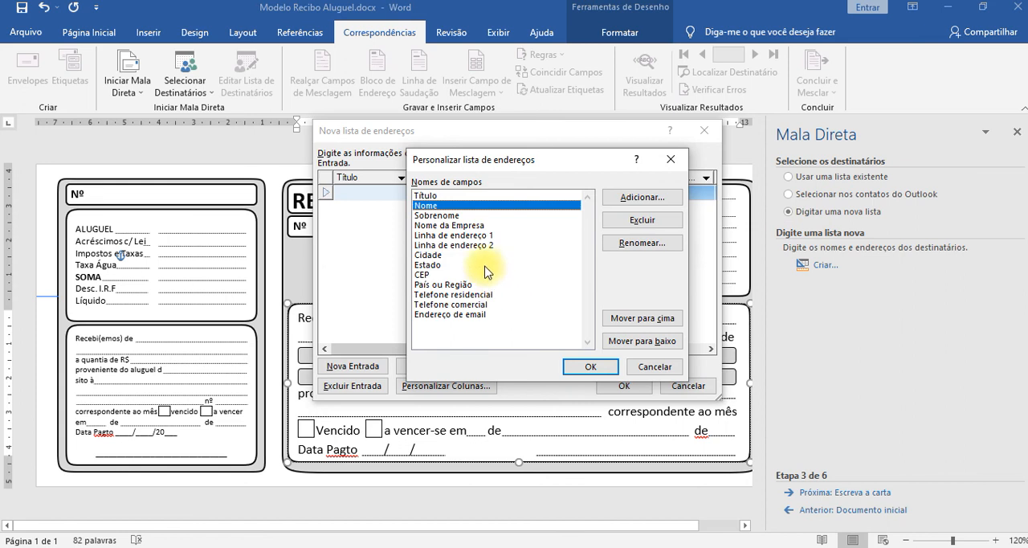
left_click(454, 199)
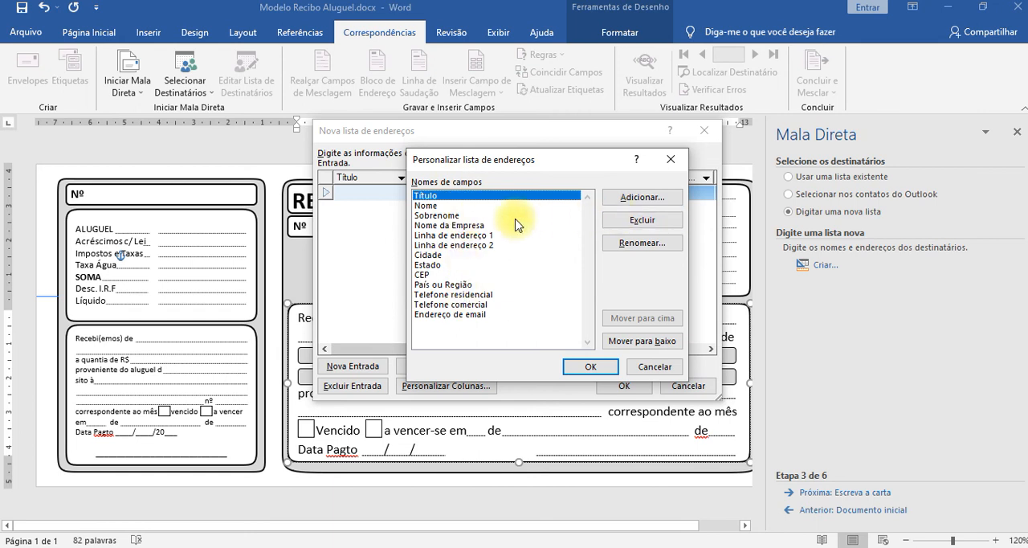
left_click(657, 228)
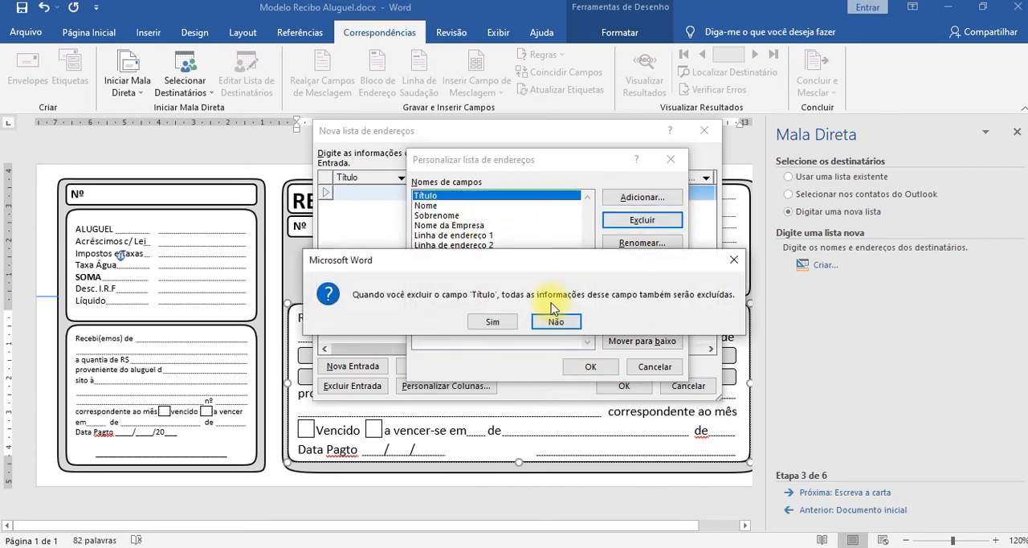
left_click(492, 319)
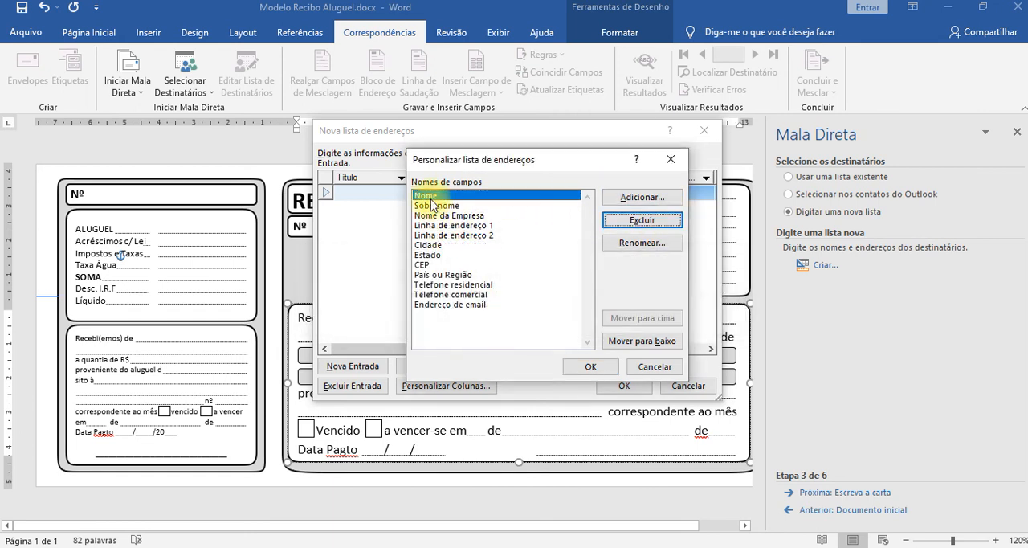
Move the CEP field up two places in the address list's field order so that it precedes Cidade.
left_click(438, 305)
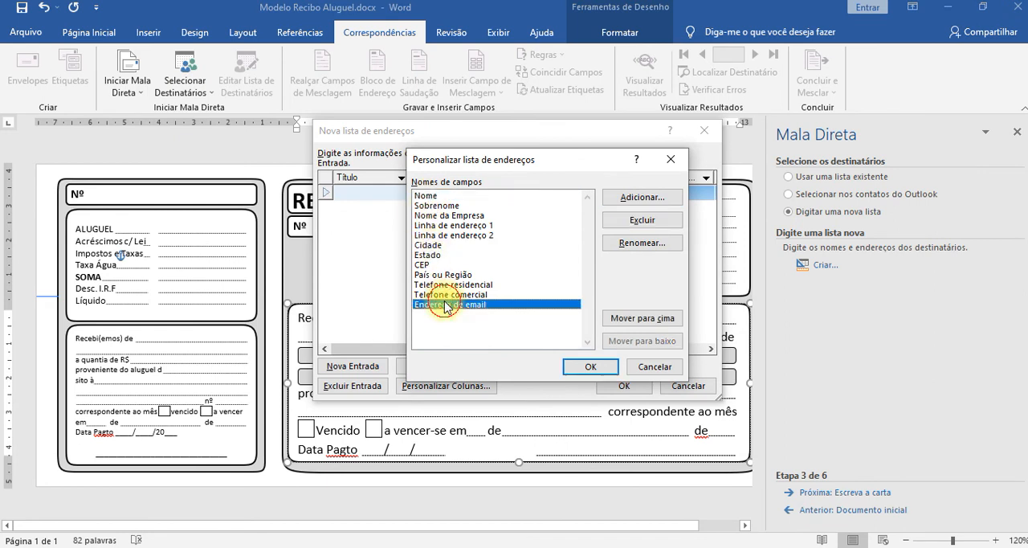
left_click(436, 204)
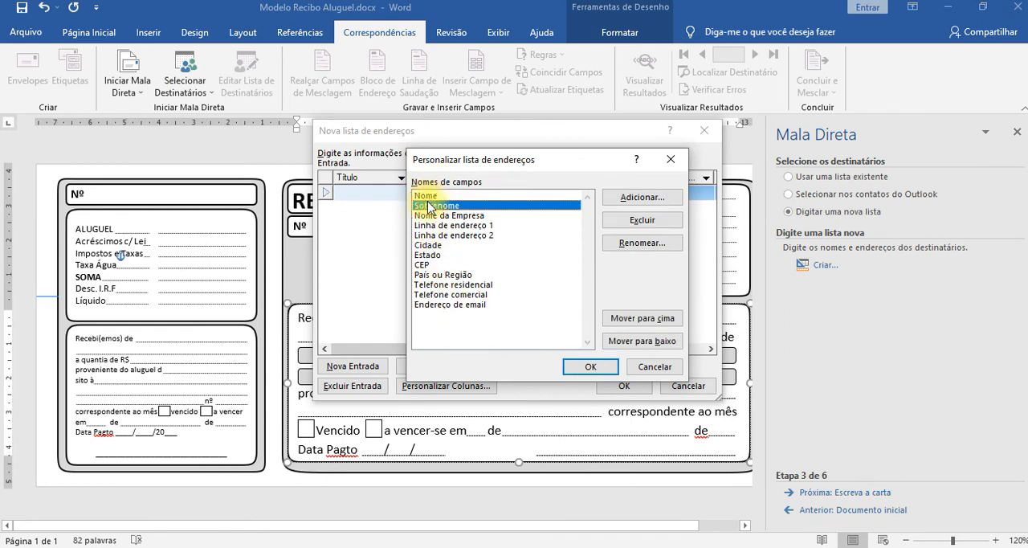
left_click(436, 196)
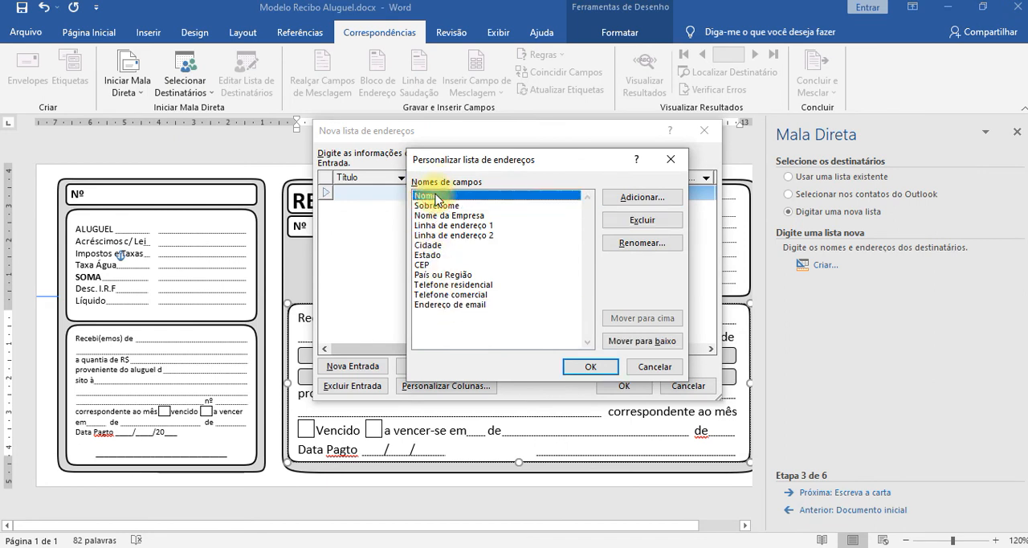
left_click(431, 245)
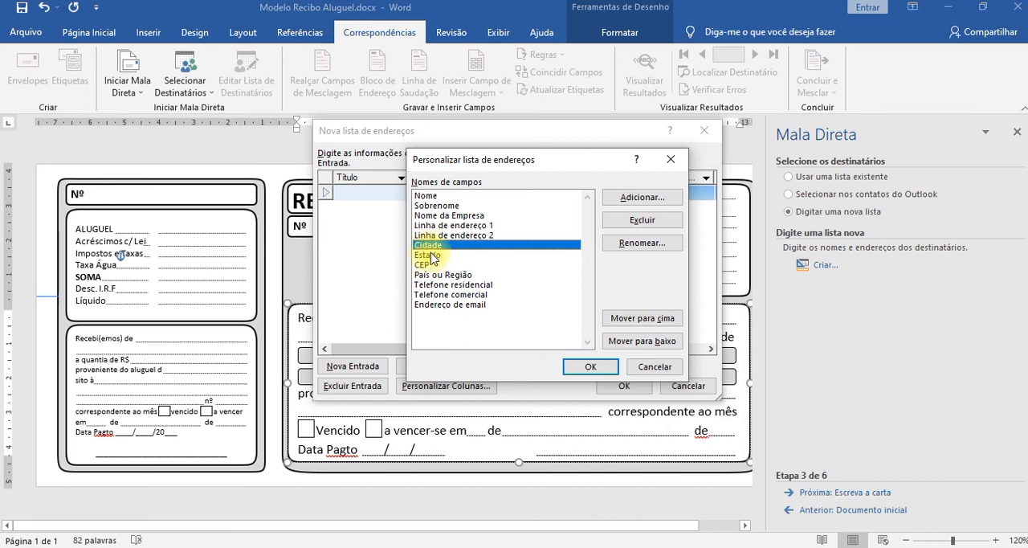
left_click(427, 265)
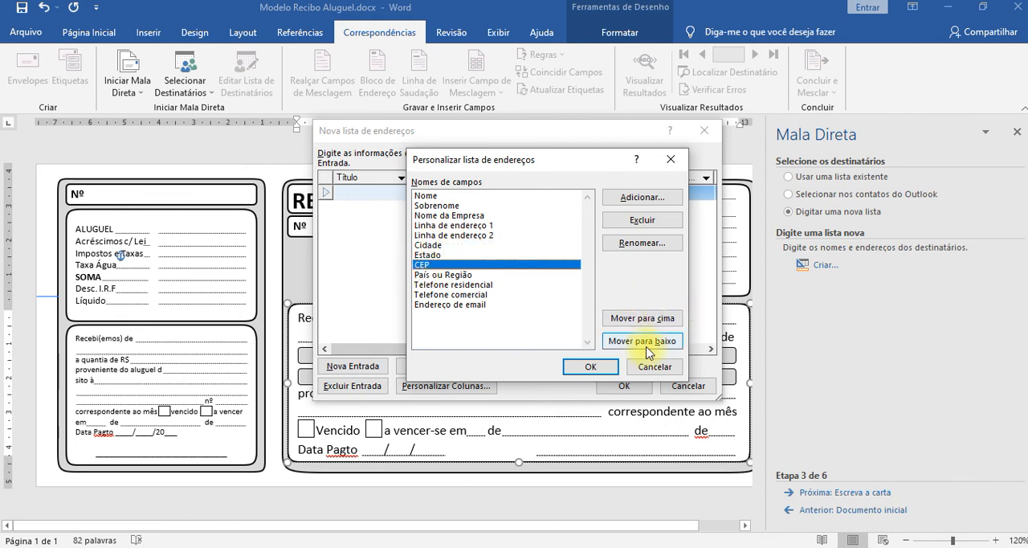
left_click(649, 321)
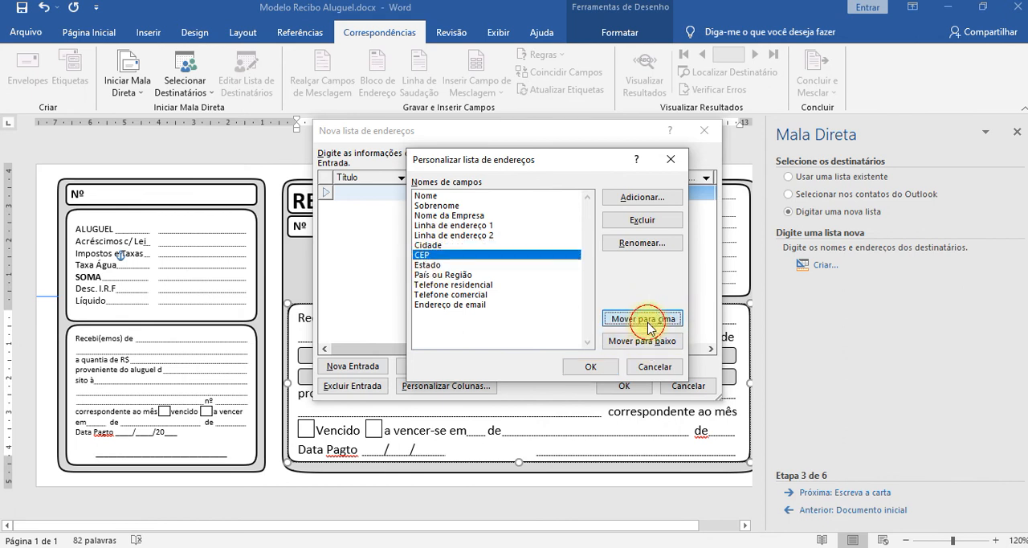
left_click(649, 321)
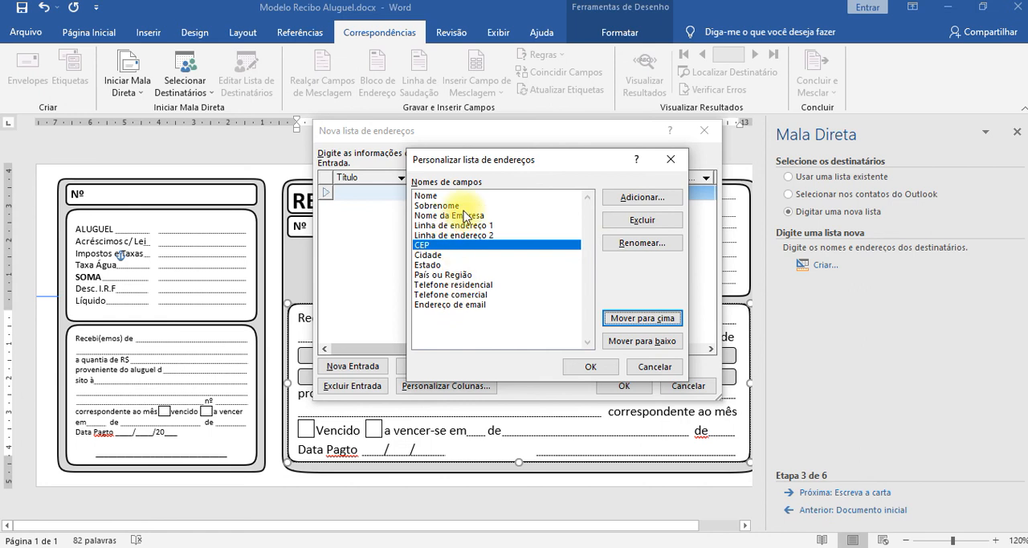
Delete all remaining default fields from the address list's columns, from Nome through Endereço de email.
left_click(435, 196)
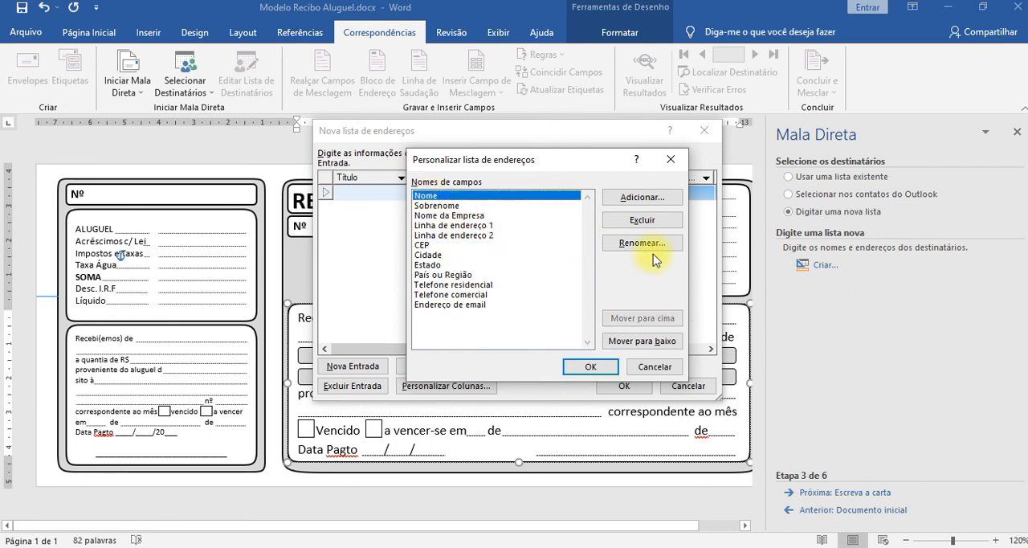
left_click(657, 225)
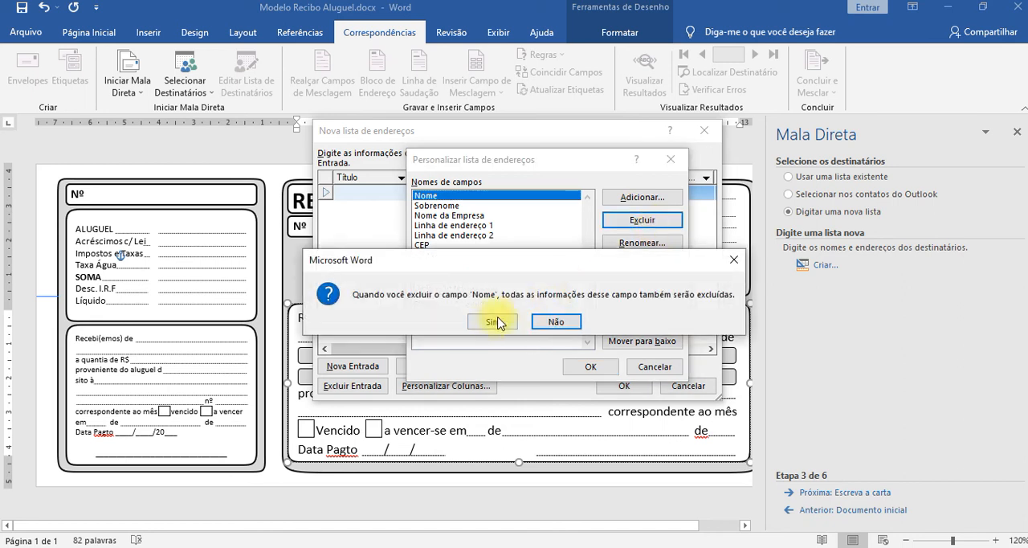
left_click(492, 329)
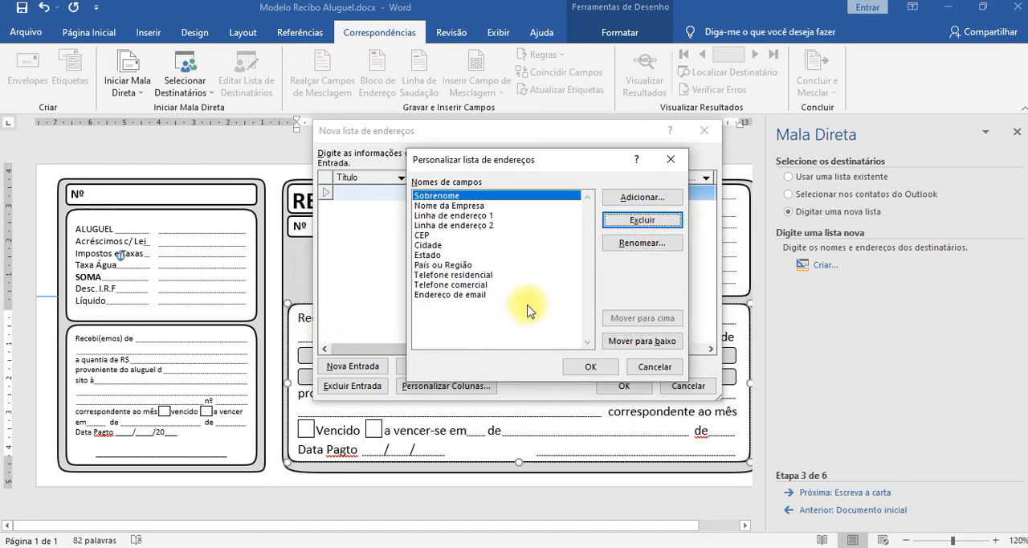
key("Return")
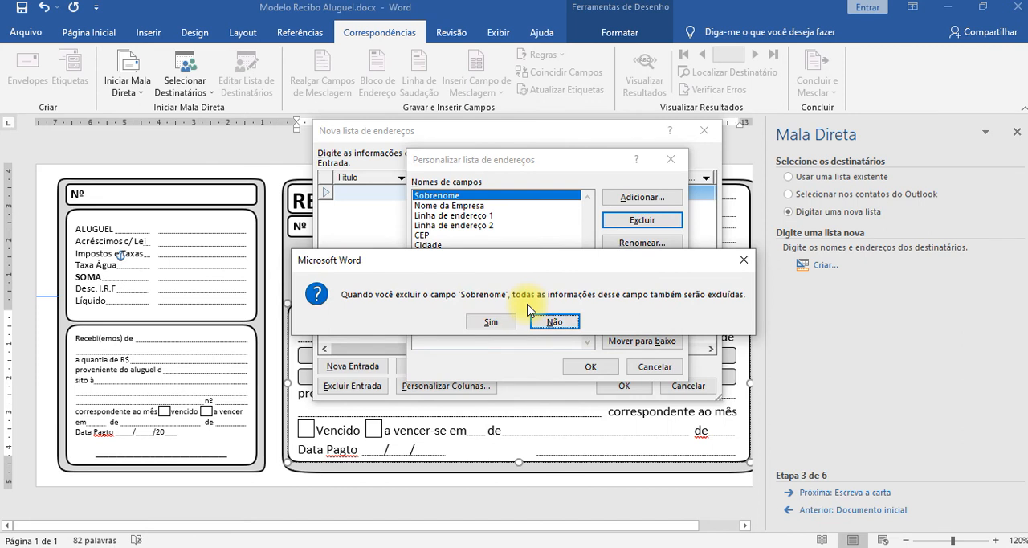
key("s")
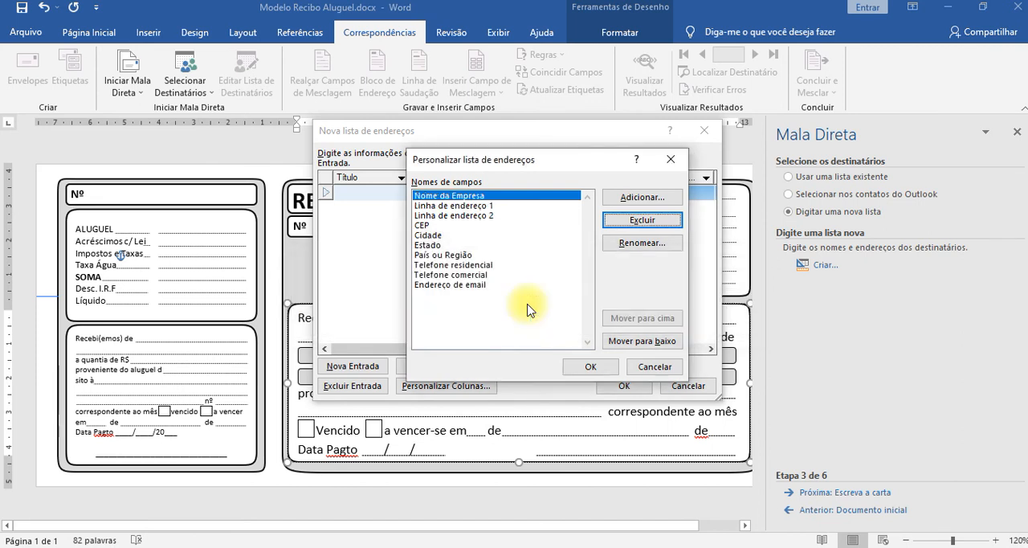
key("Return")
key("s")
key("Return")
key("s")
key("Return")
key("s")
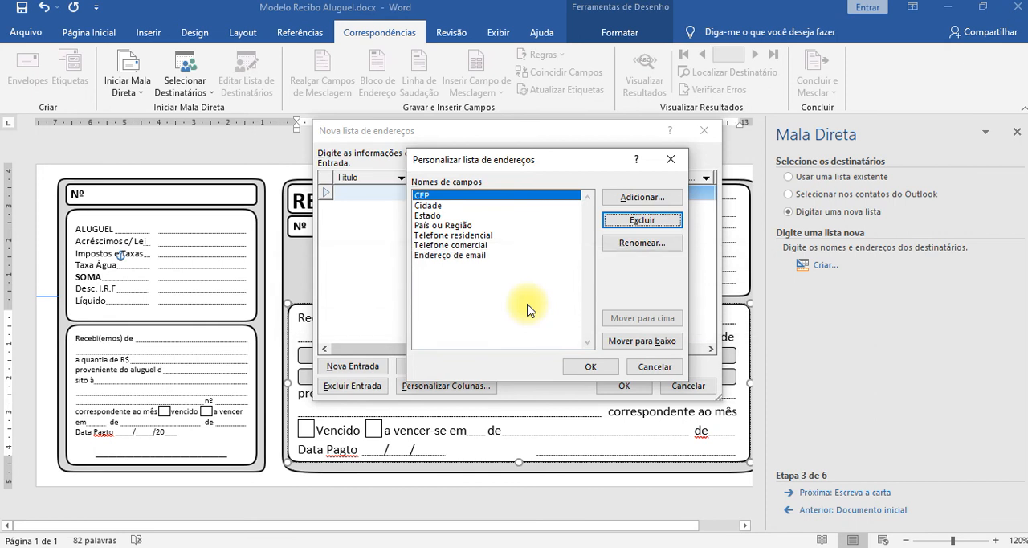
key("Return")
key("s")
key("Return")
key("s")
key("Return")
key("s")
key("Return")
key("s")
key("Return")
key("s")
key("Return")
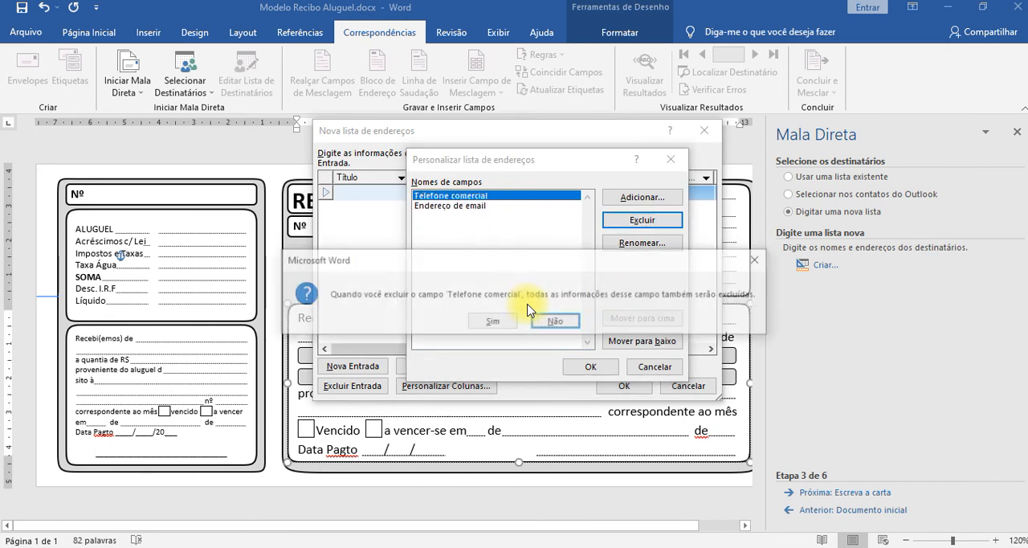
key("s")
key("Return")
key("s")
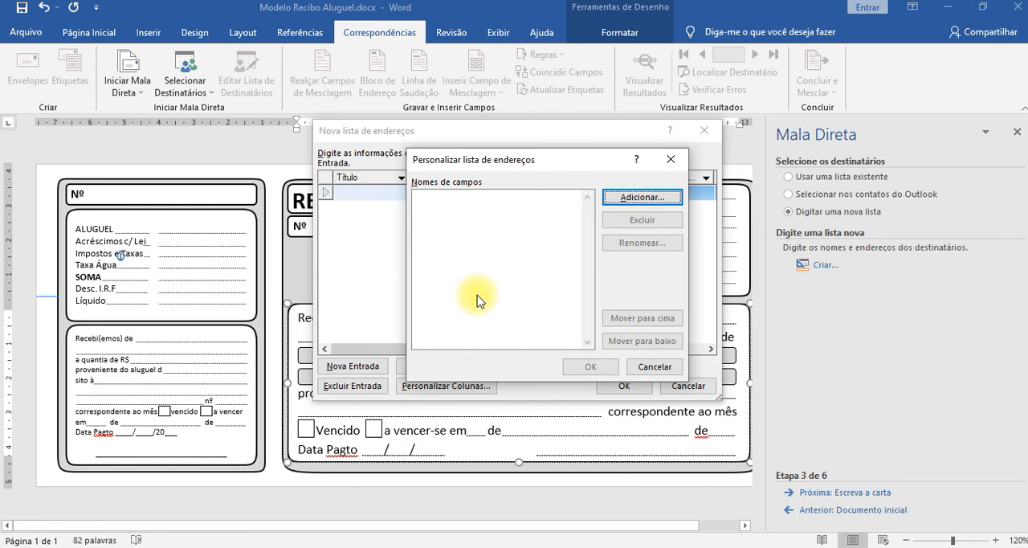
left_click_drag(551, 160, 730, 160)
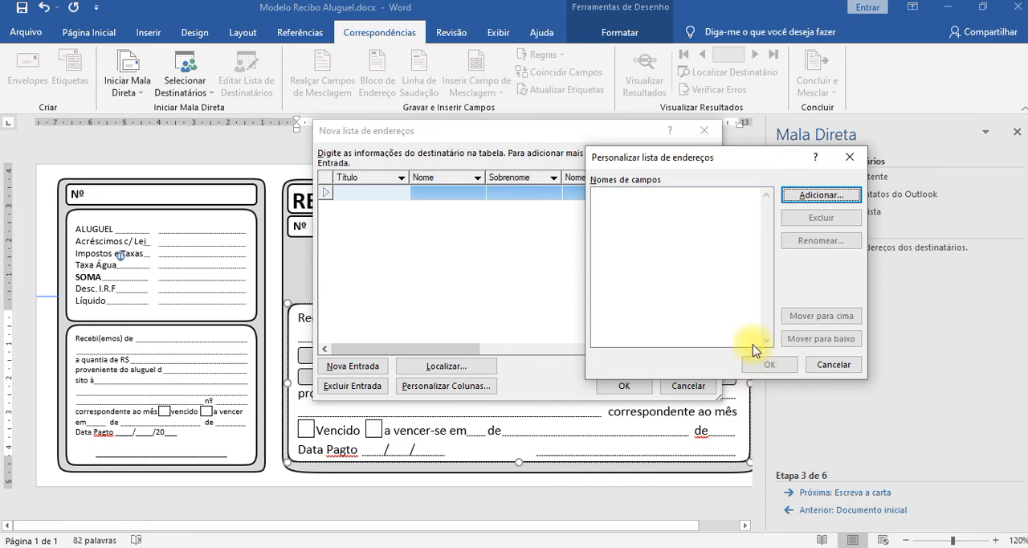
left_click_drag(742, 159, 641, 269)
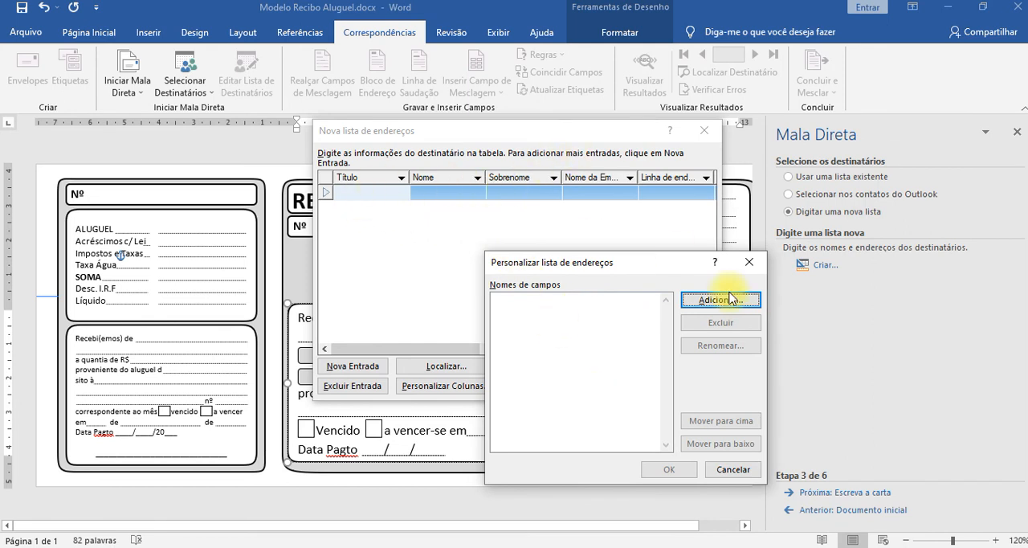
left_click_drag(641, 265, 603, 165)
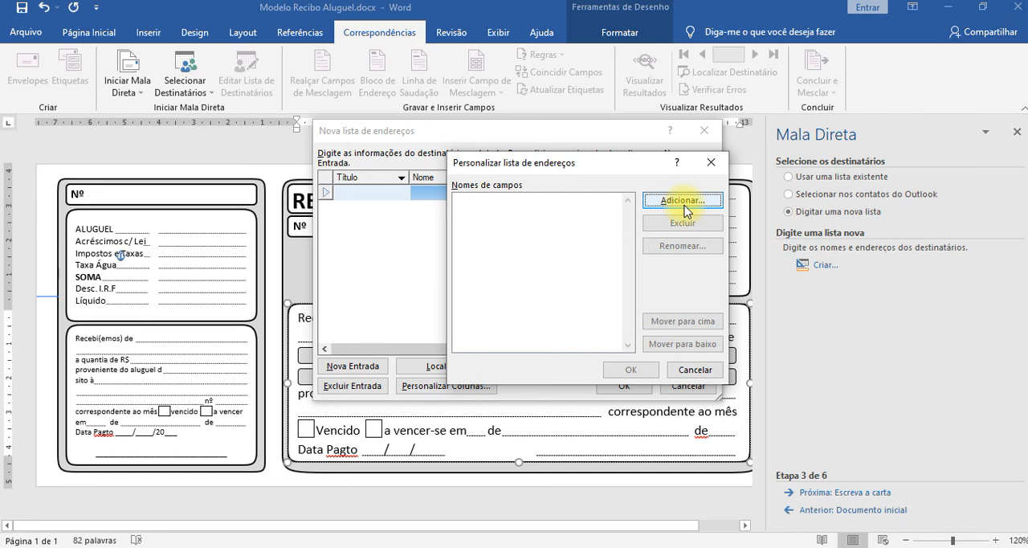
Add a field named Numero Recibo, without an accent, and apply the customized columns to the address list.
left_click(685, 208)
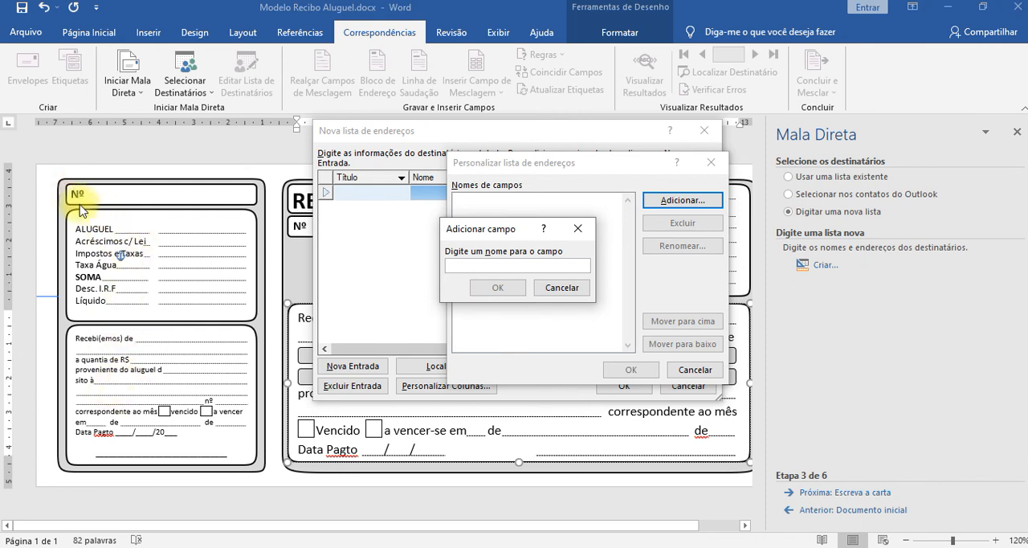
left_click(469, 267)
type("n")
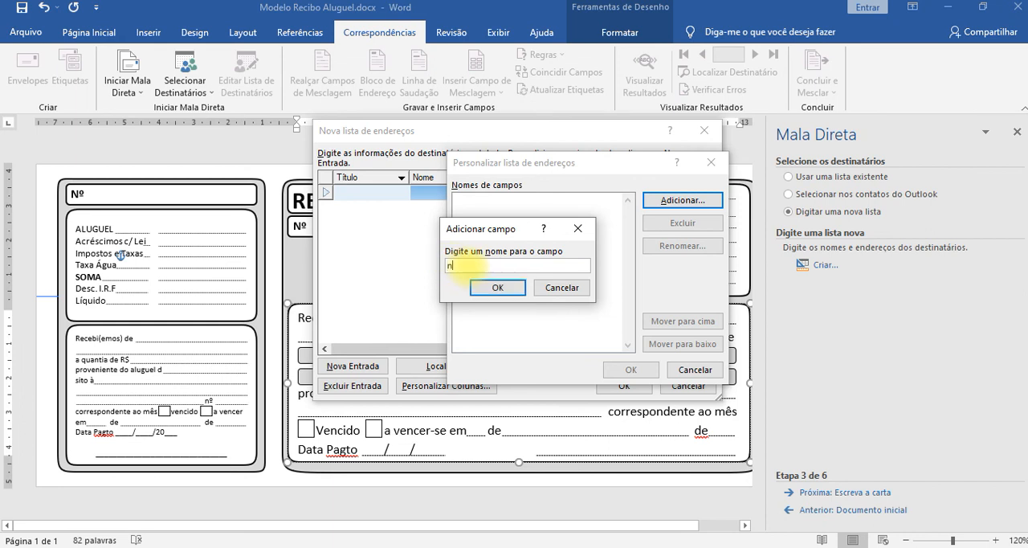
type("umero Recibo")
key("BackSpace")
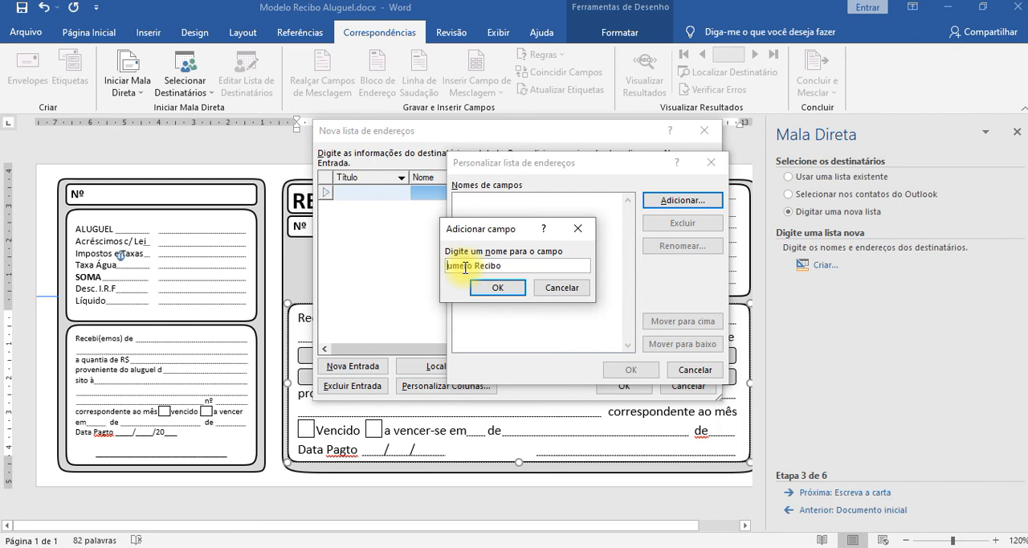
type("N")
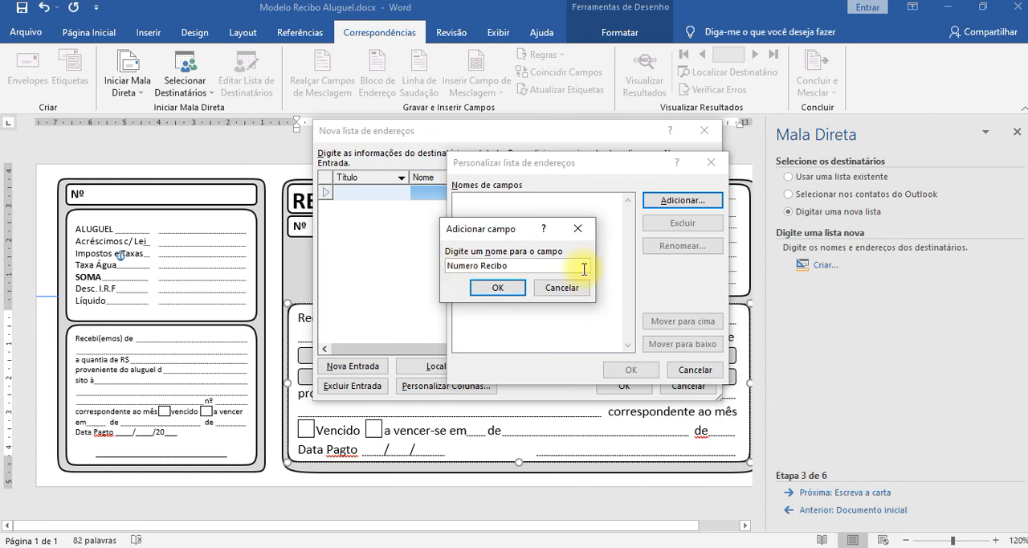
key("Delete")
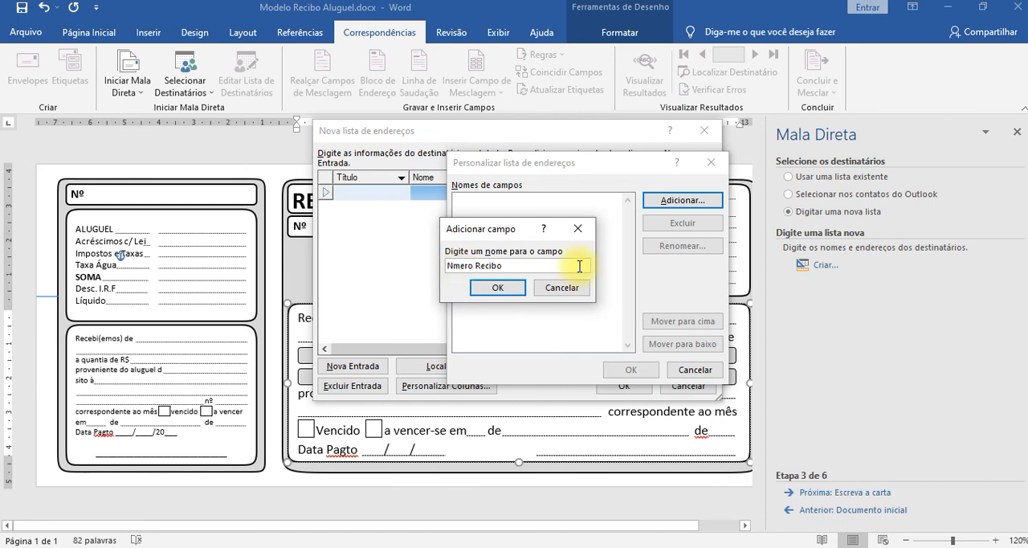
type("ú")
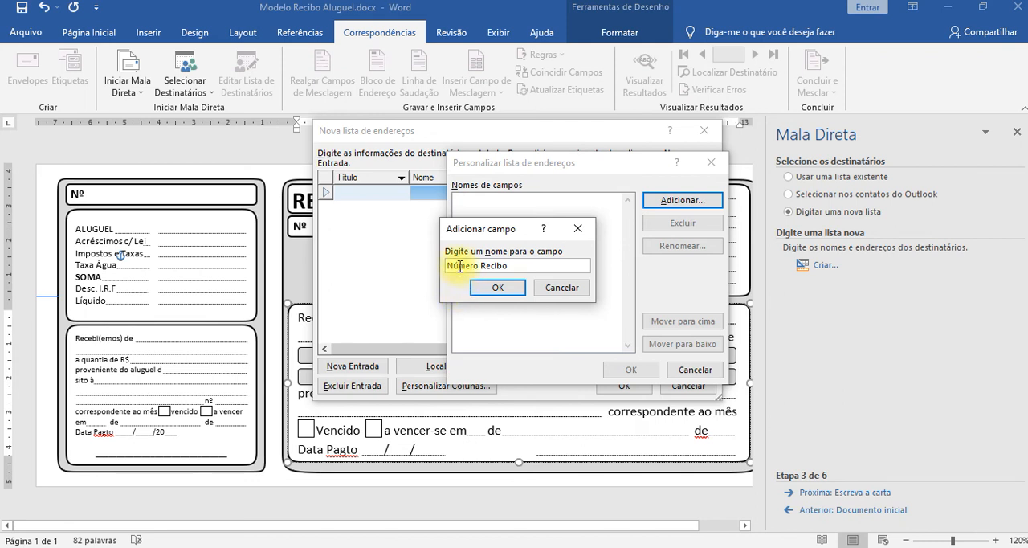
left_click(460, 267)
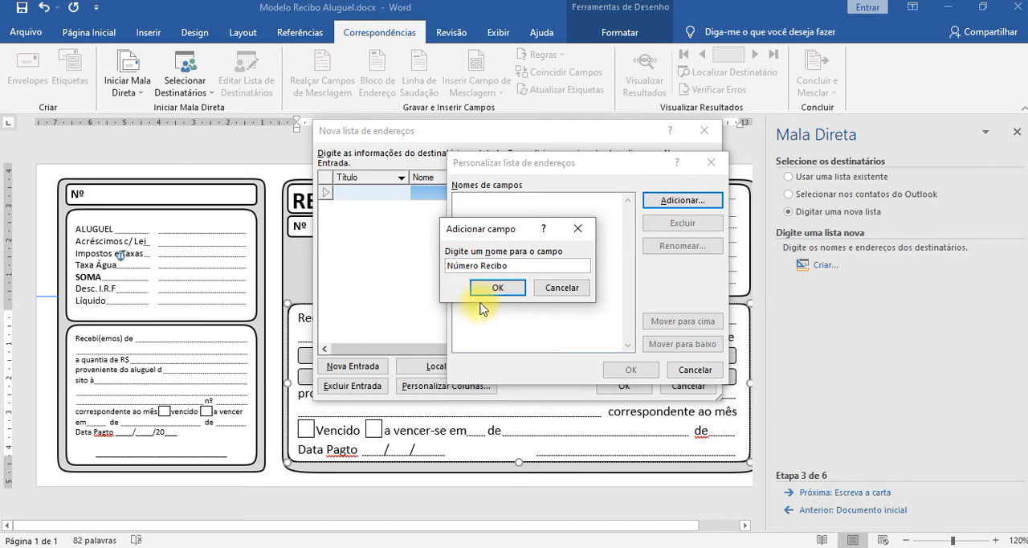
key("BackSpace")
type("u")
left_click(491, 287)
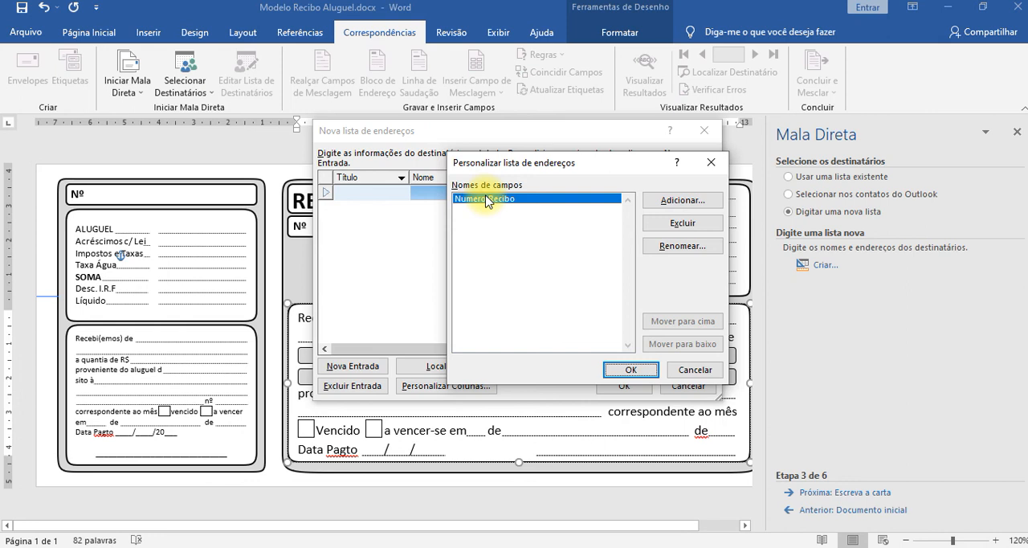
left_click(632, 371)
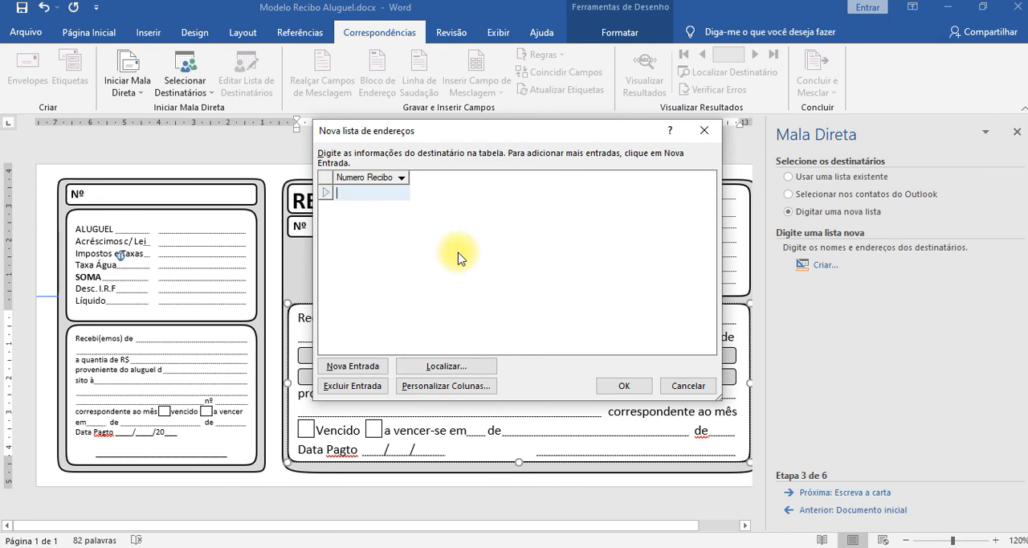
Reopen the address list's column customization and add a field named Valor Aluguel.
left_click(457, 389)
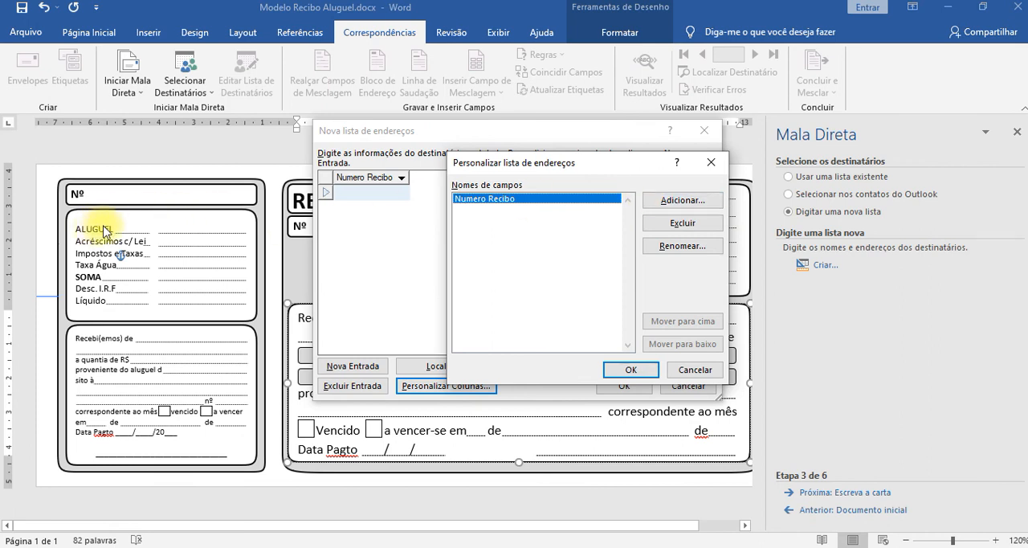
left_click(674, 203)
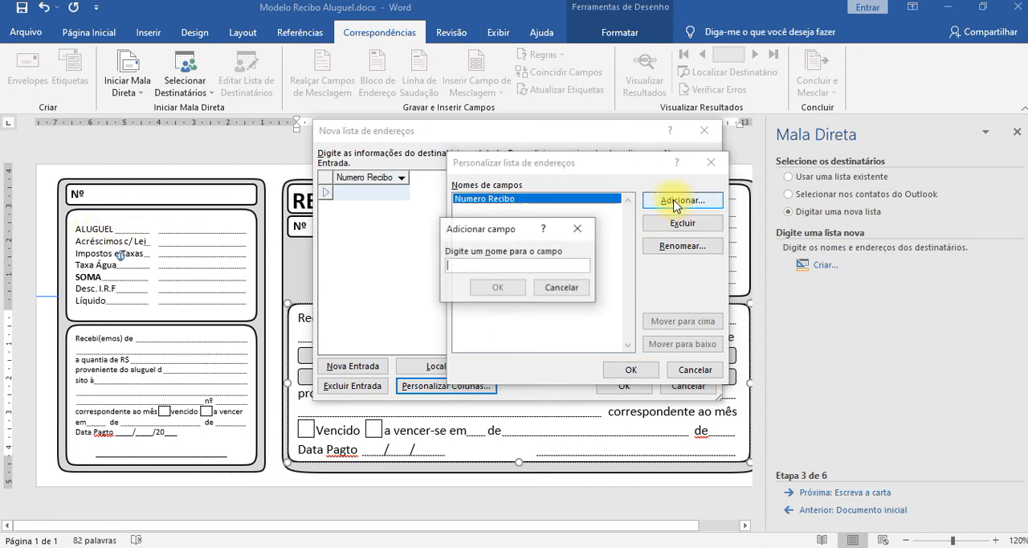
type("Val")
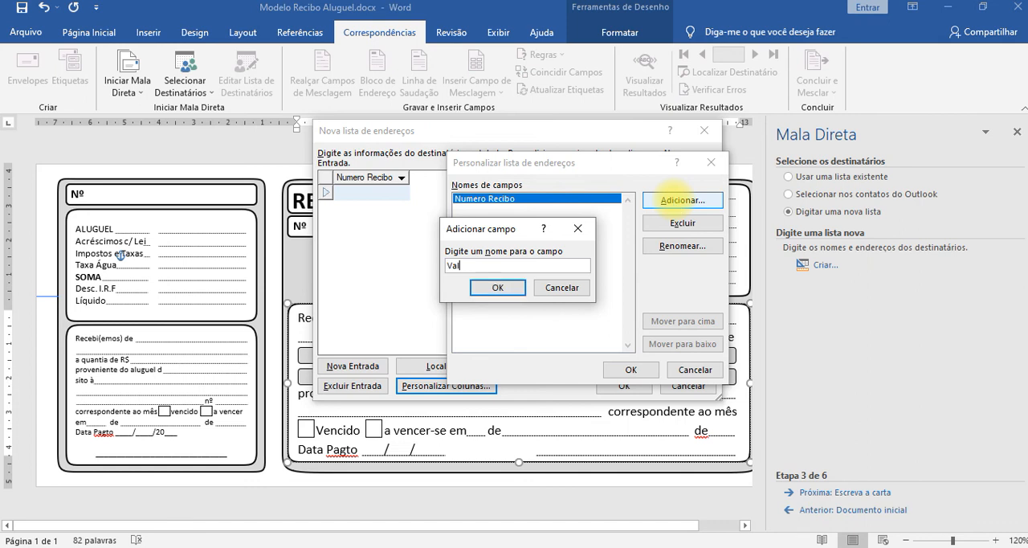
type("or Aluguel")
key("Return")
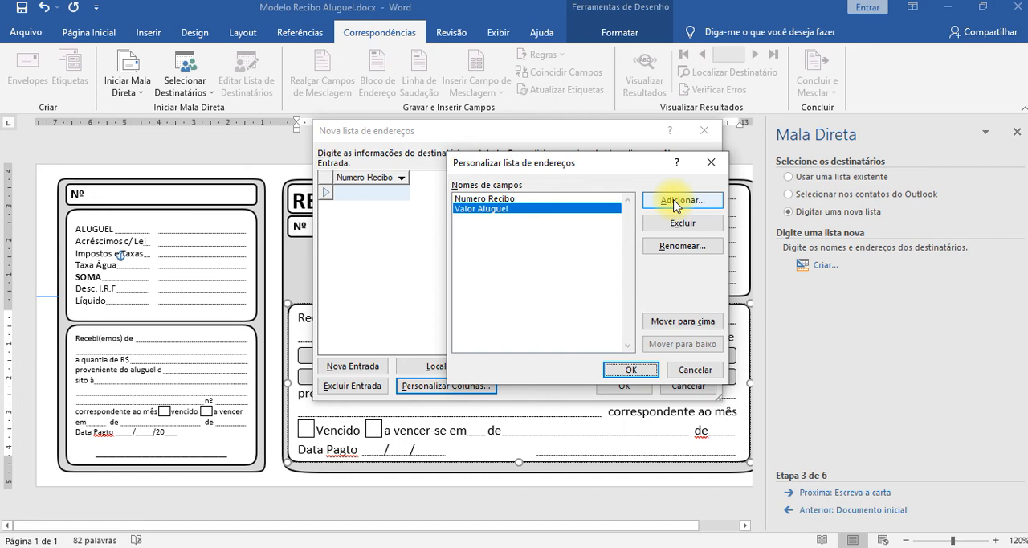
Add two more fields named Acrescimos and Taxas below Valor Aluguel in the address list.
left_click(675, 204)
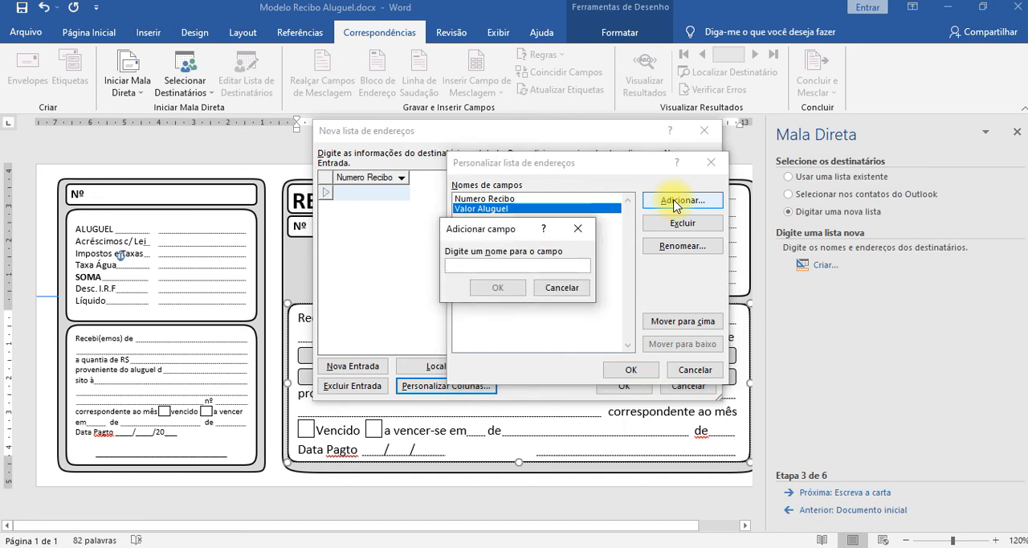
type("Acrescimos")
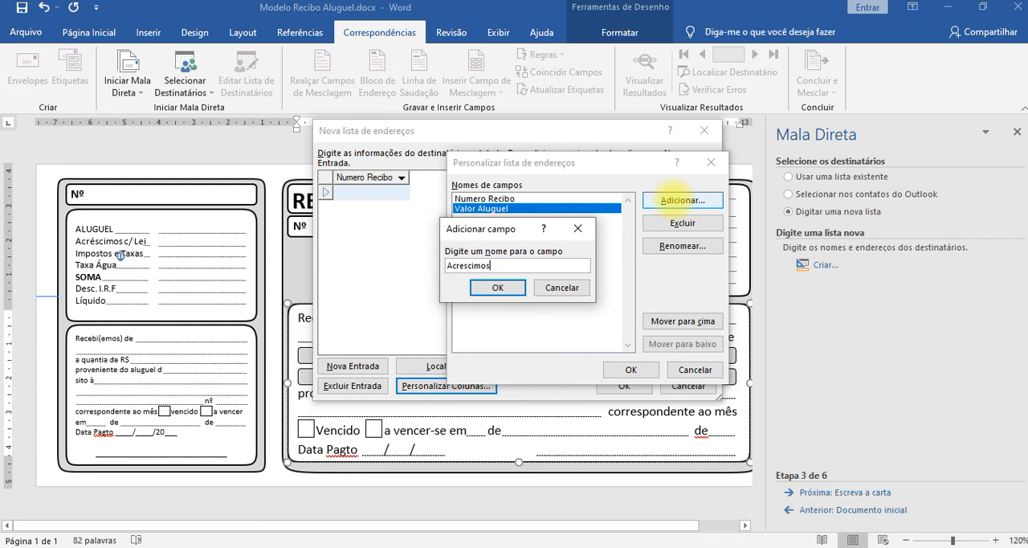
key("Return")
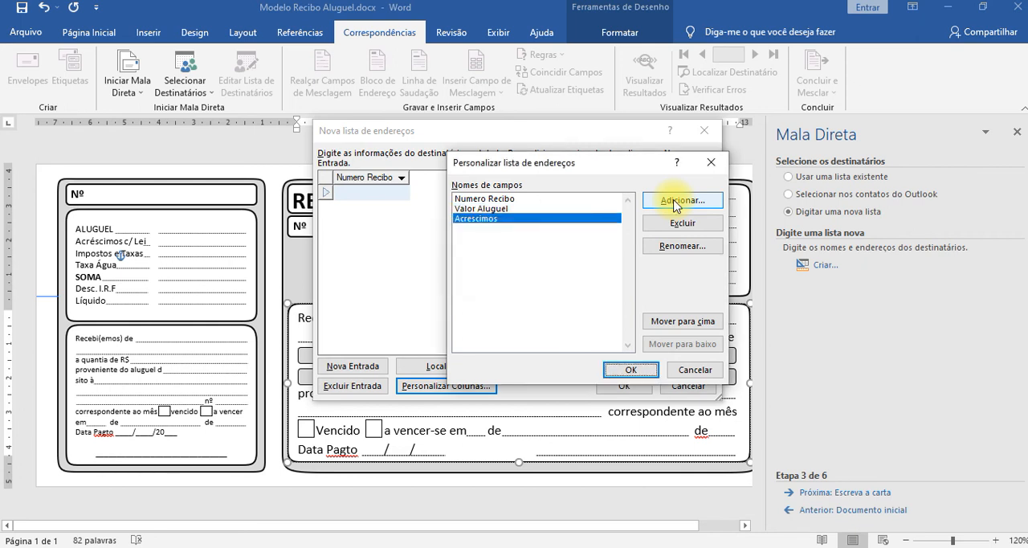
left_click(675, 203)
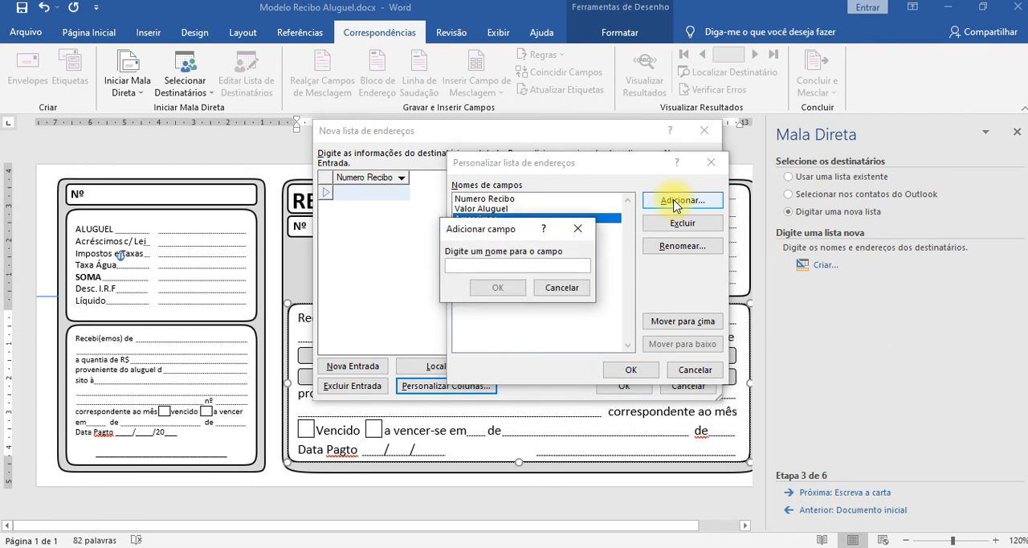
type("Taxas")
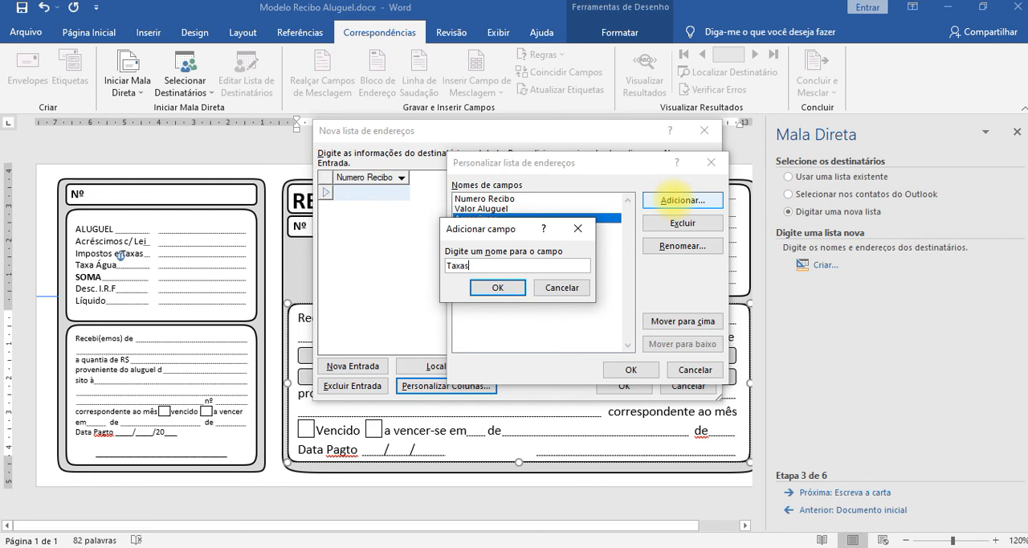
key("Return")
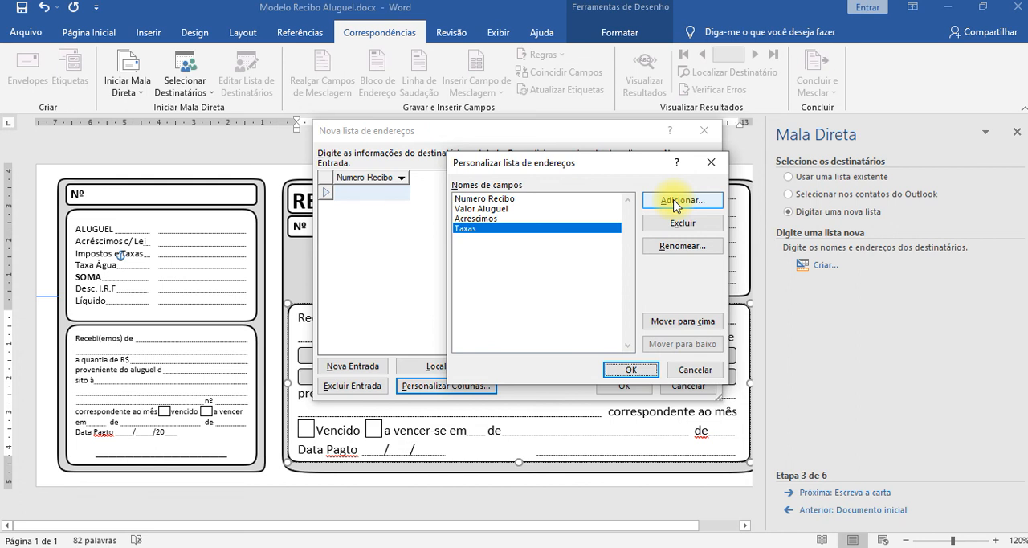
Add two more fields named Agua and Soma below Taxas in the address list.
left_click(676, 203)
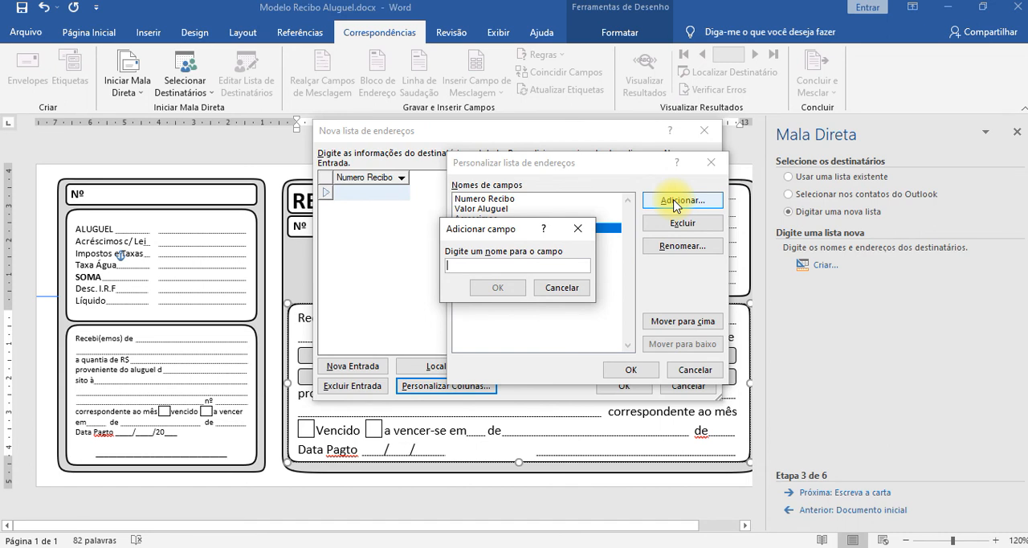
type("Agua")
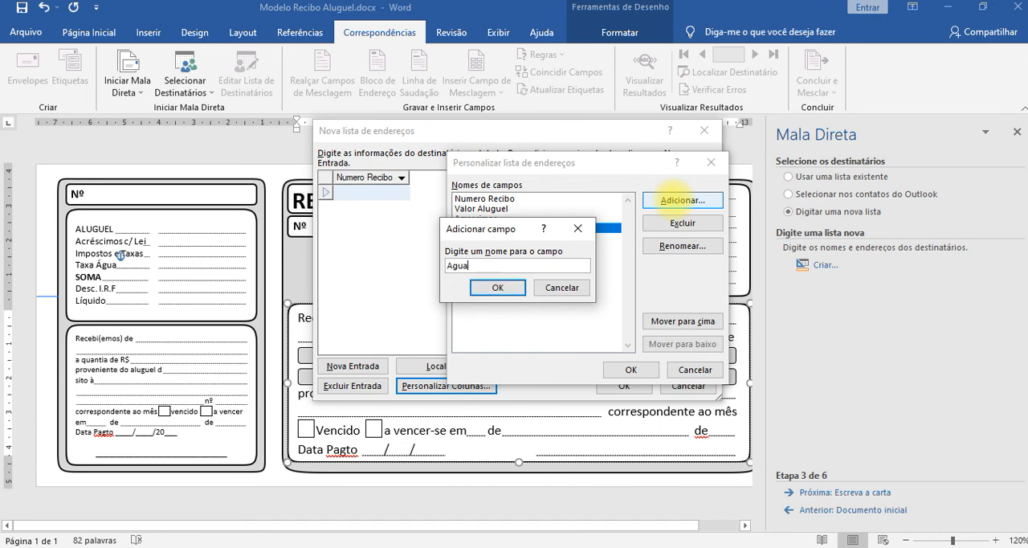
key("Return")
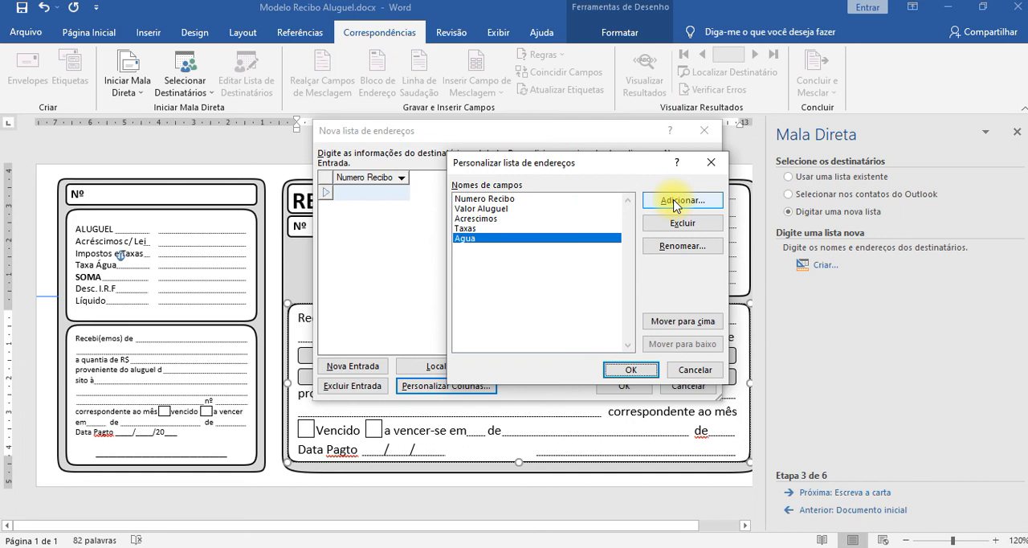
left_click(674, 203)
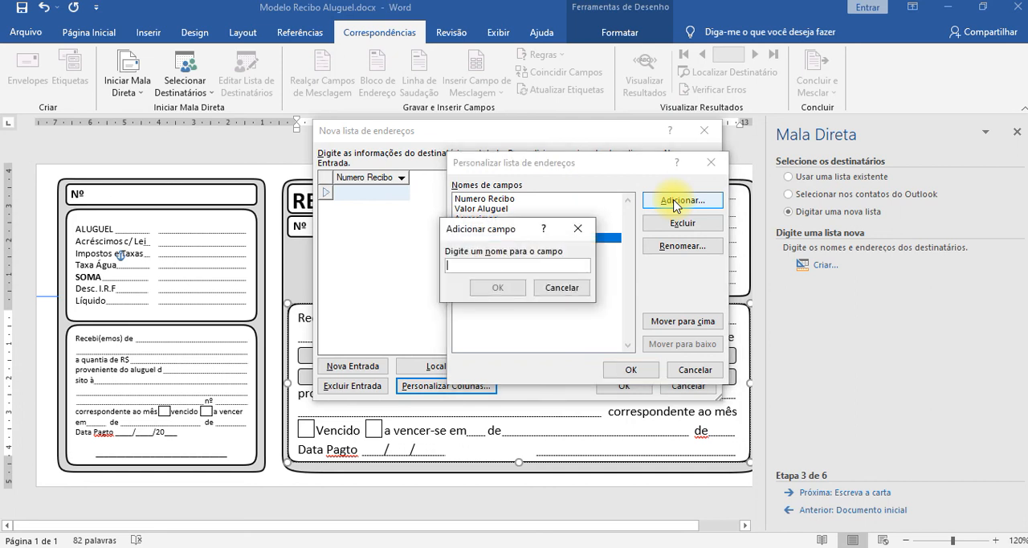
type("Soma")
key("Return")
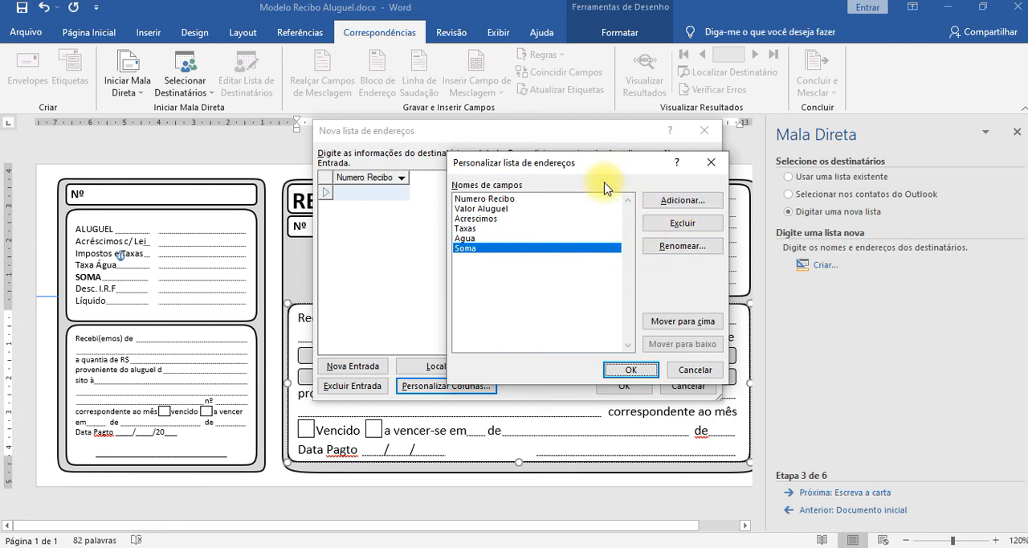
Add two more fields named Desc IRF and Valor Liquido below Soma in the address list.
key("alt+a")
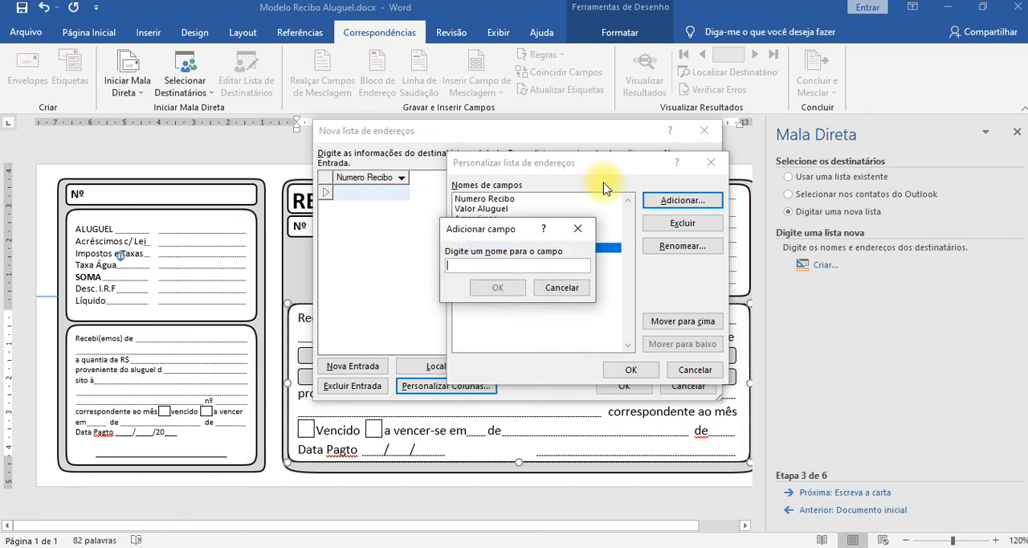
type("Desc")
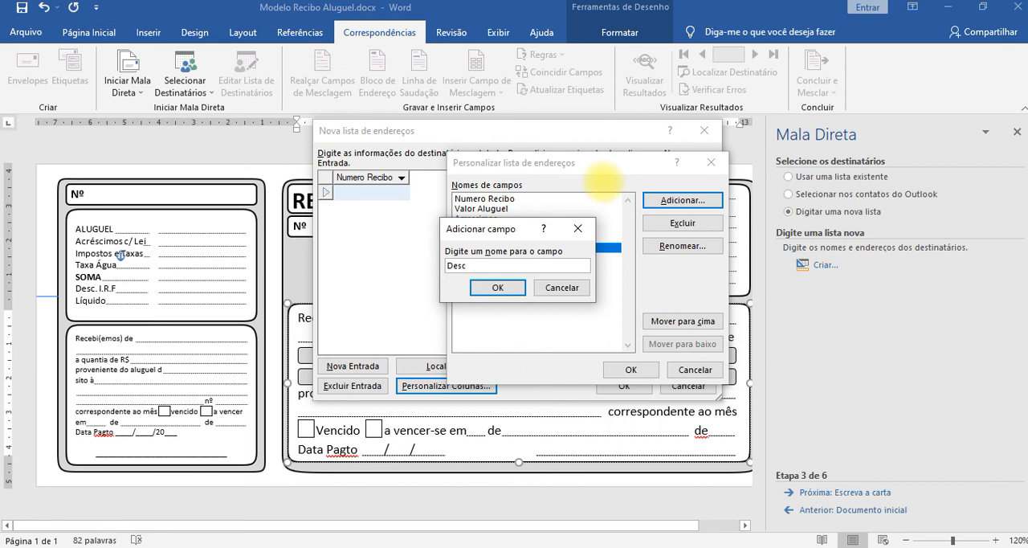
type(" IRF")
key("Return")
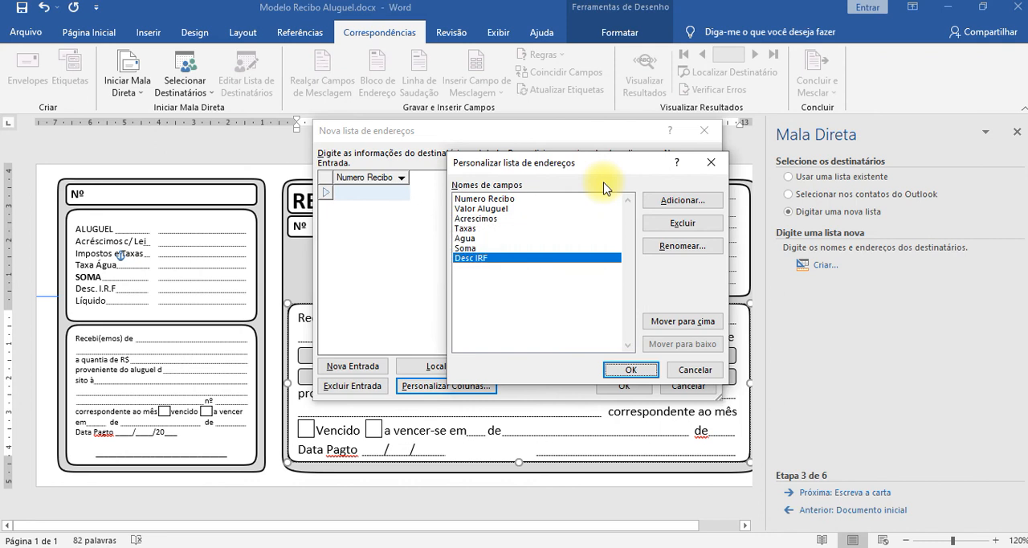
key("alt+a")
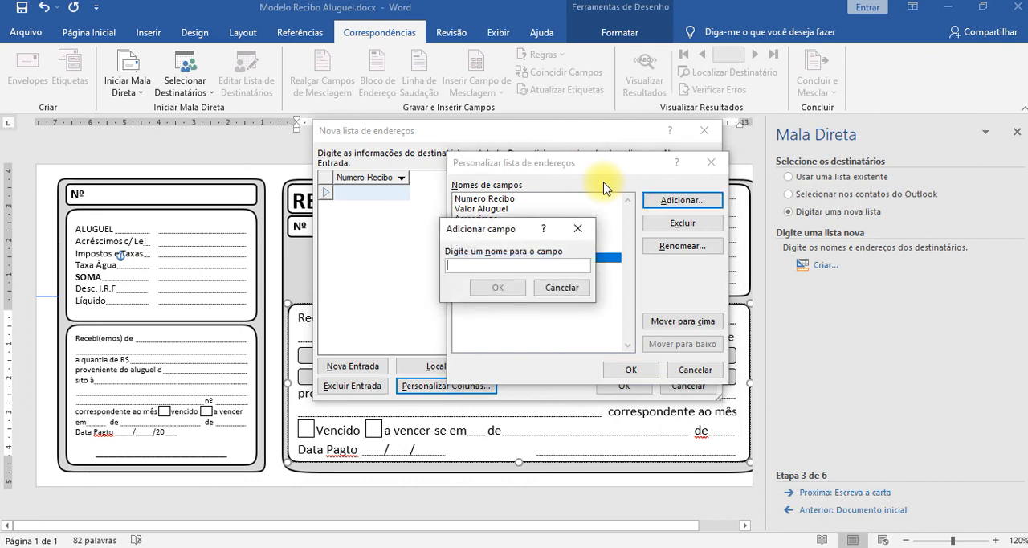
type("Valo")
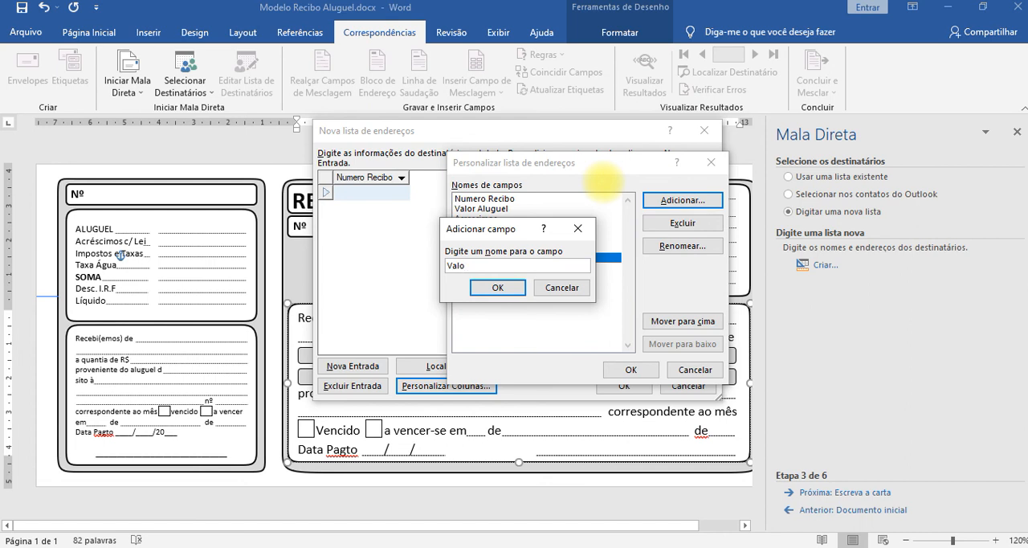
type("r Liquido")
key("Return")
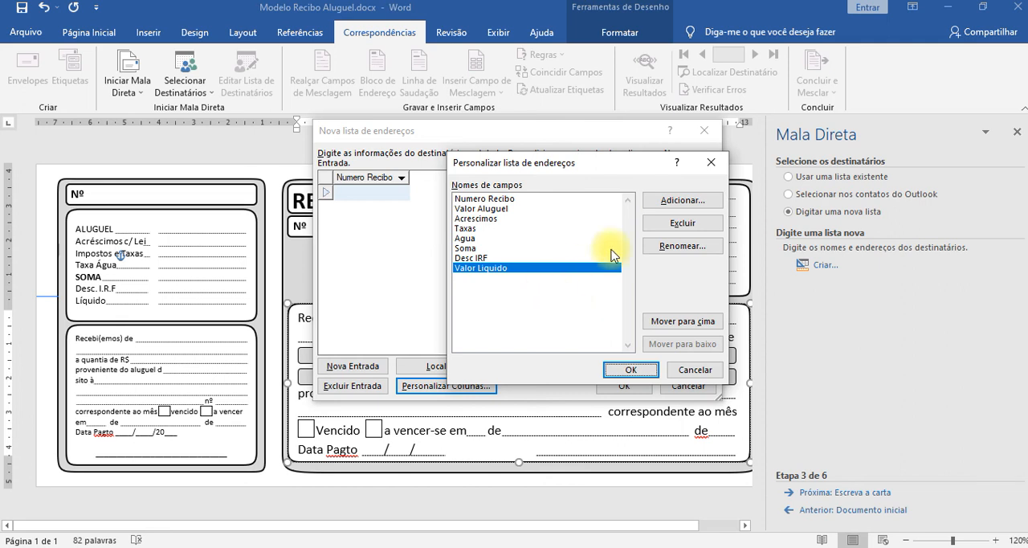
Add a field named Nome Locador Linha 01 below Valor Liquido, copying its name for reuse.
left_click(660, 201)
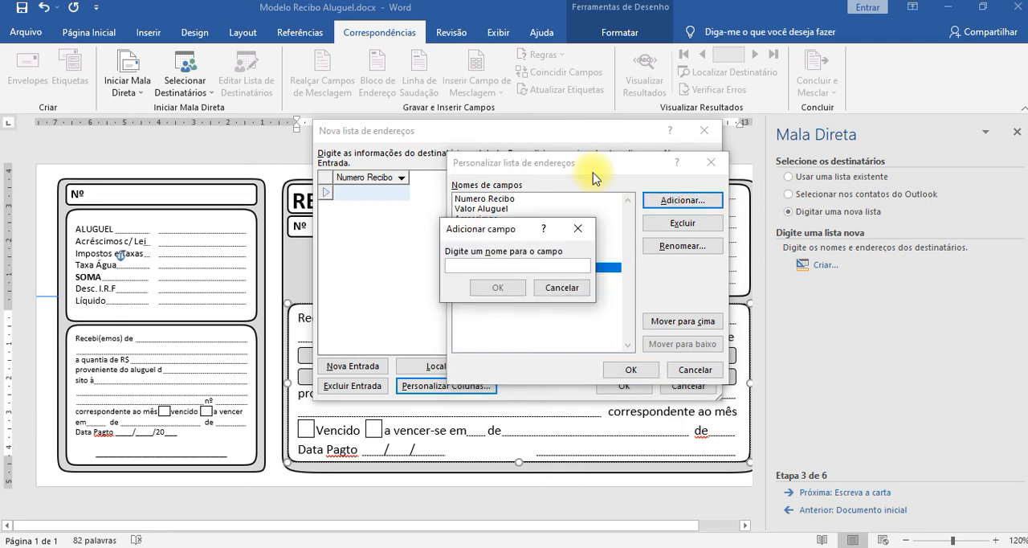
type("Re")
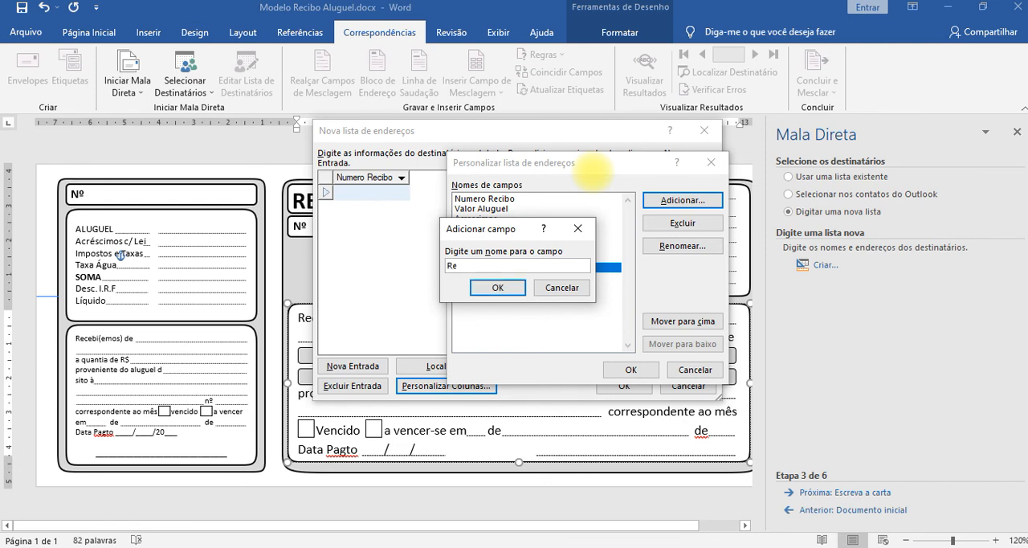
key("BackSpace")
key("BackSpace")
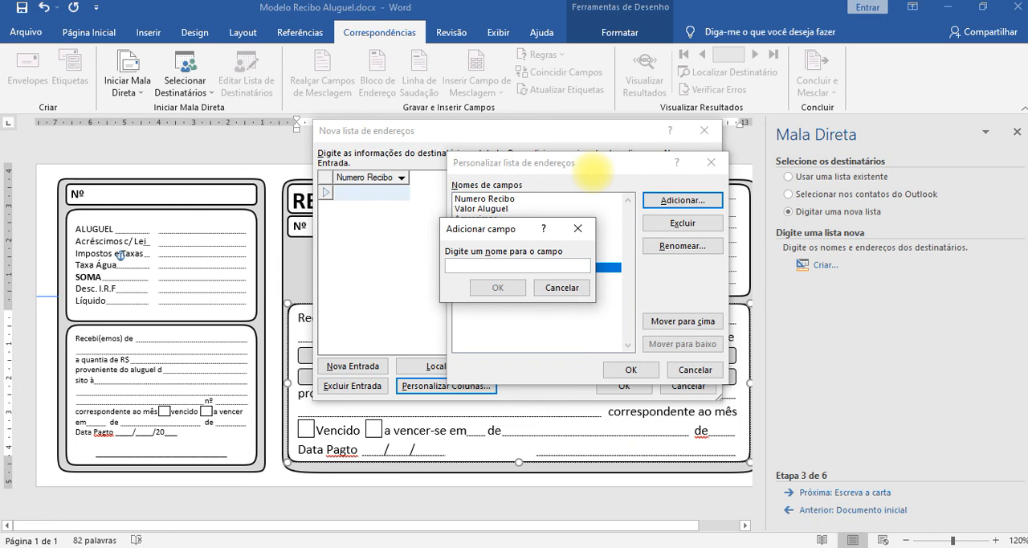
type("locador")
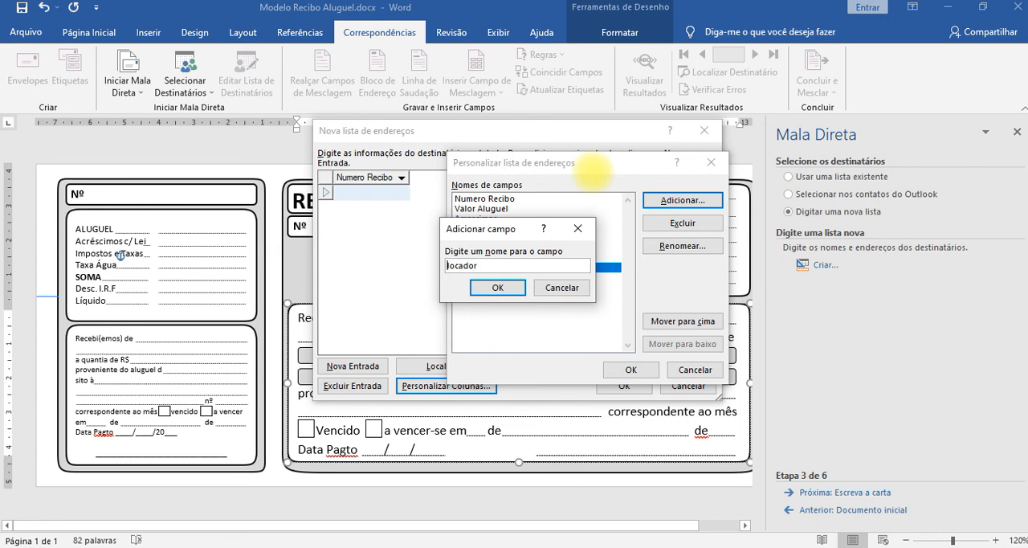
key("Home")
key("Delete")
type("L")
key("Left")
type("Nome Locador linha 01")
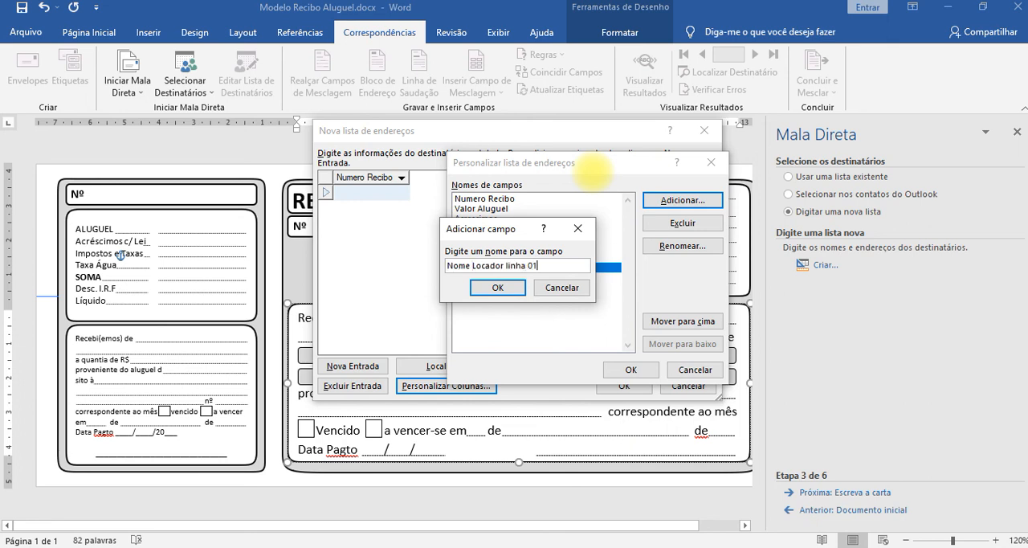
key("Left")
key("Left")
key("Left")
key("Left")
key("Left")
key("BackSpace")
type("L")
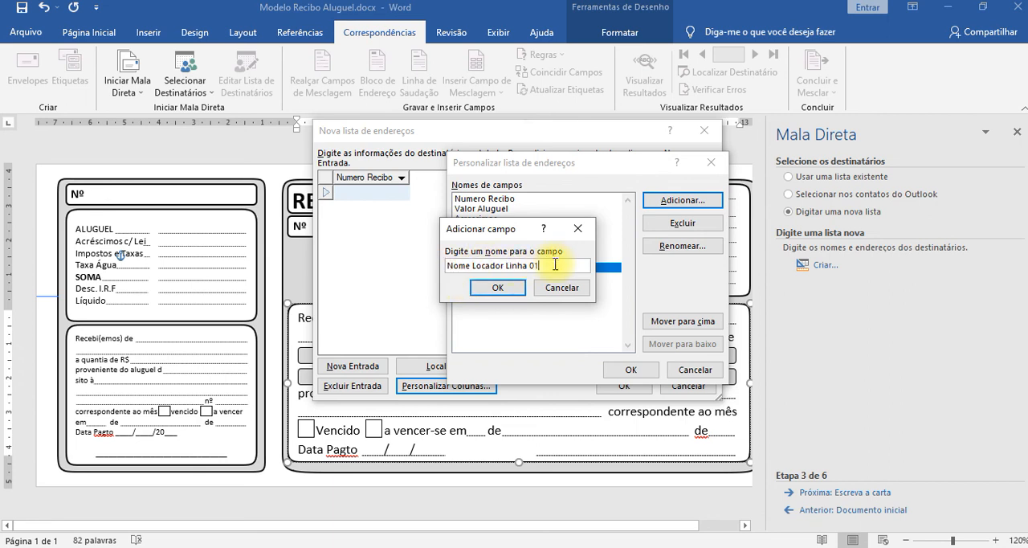
key("ctrl+a")
key("ctrl+c")
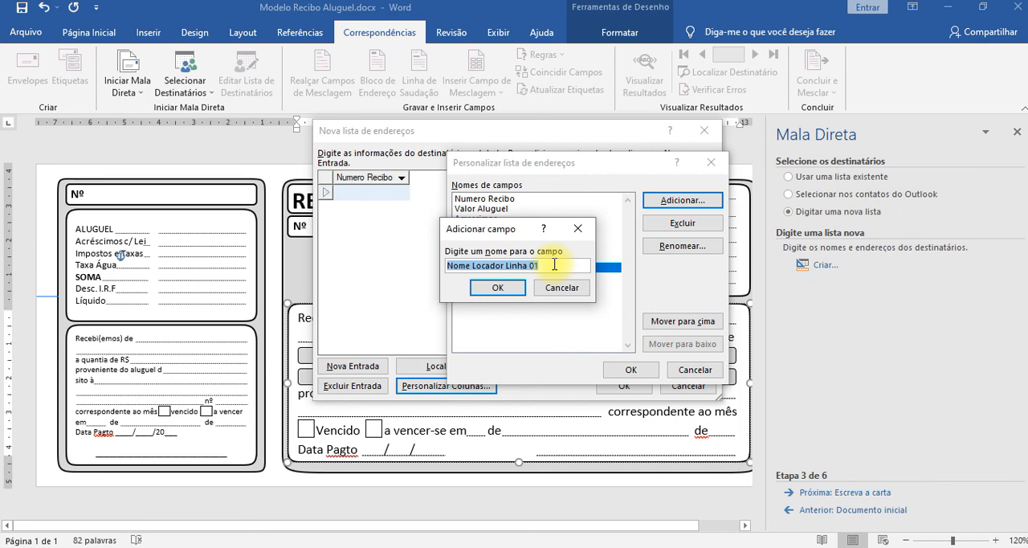
key("Return")
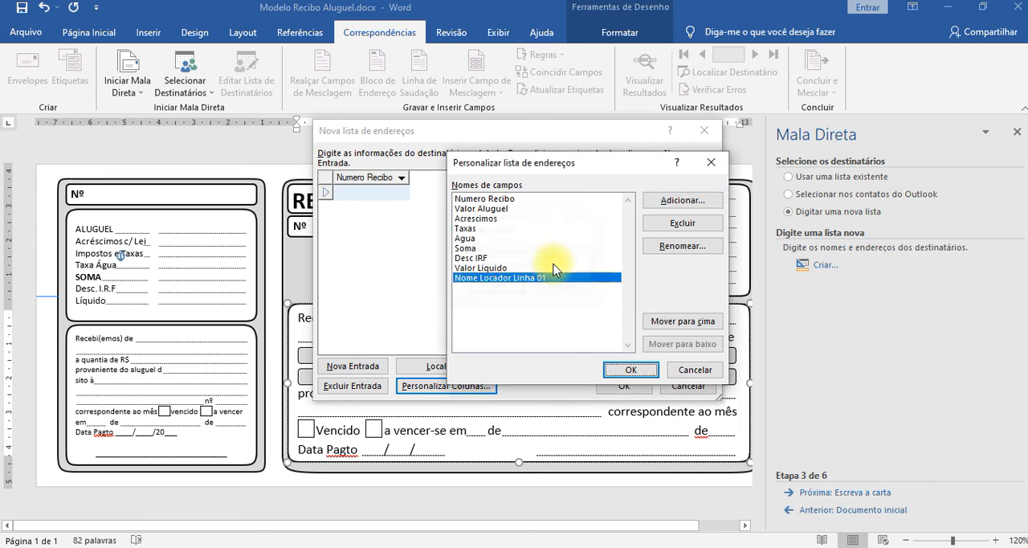
Add a field named Nome Locador Linha 02, reusing the copied name of the first landlord line.
key("alt+a")
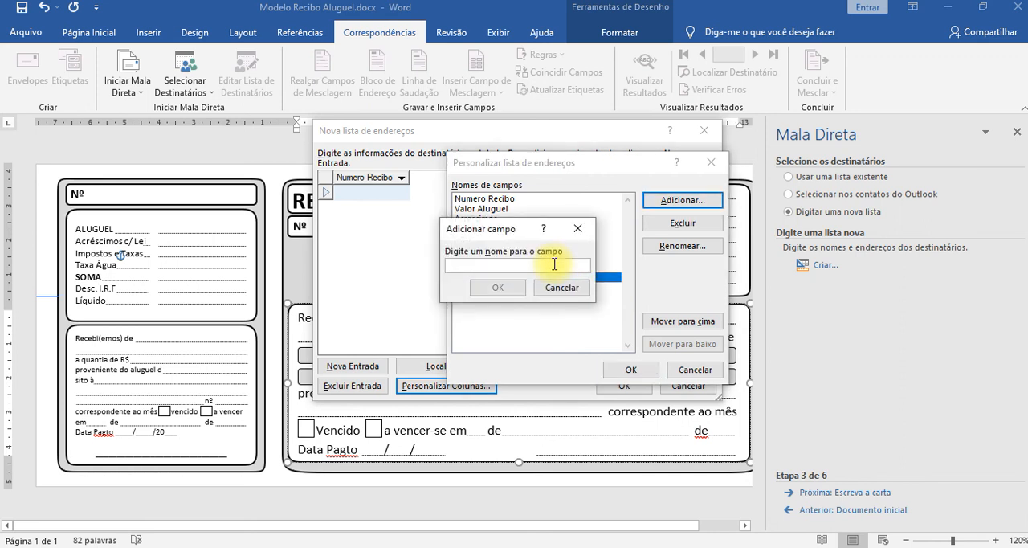
key("ctrl+v")
key("BackSpace")
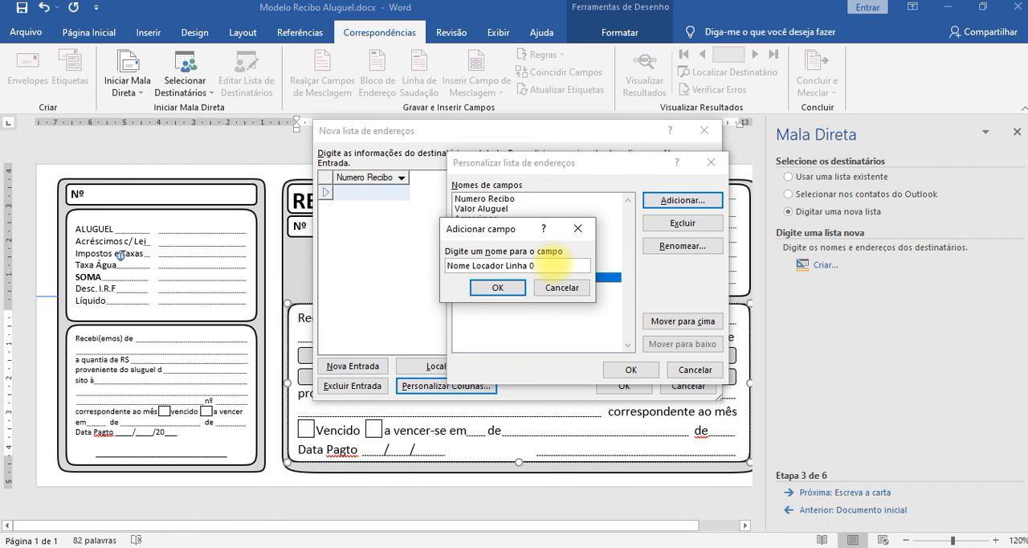
type("2")
key("Return")
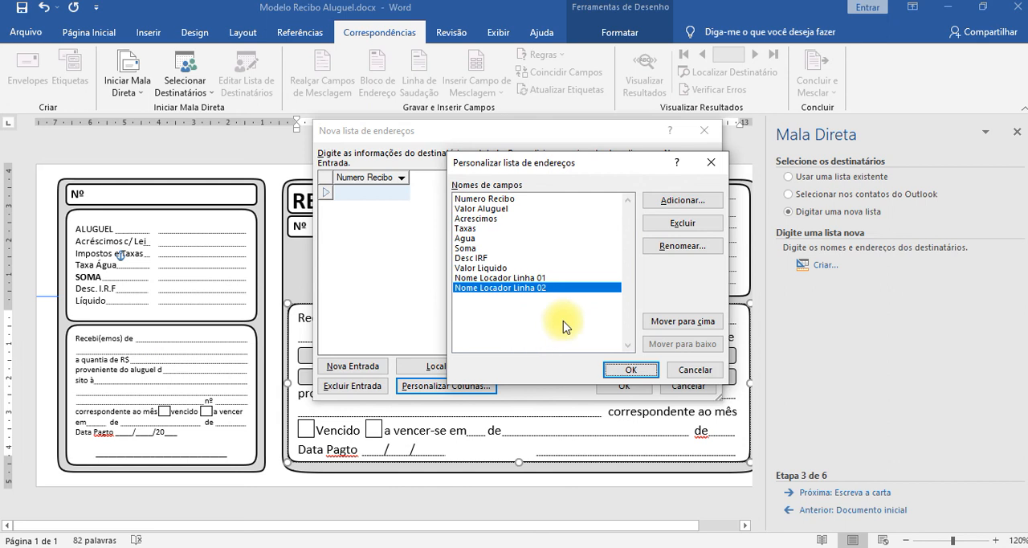
Add a field named Nome Imovel, with a capital N, below Nome Locador Linha 02.
left_click(688, 202)
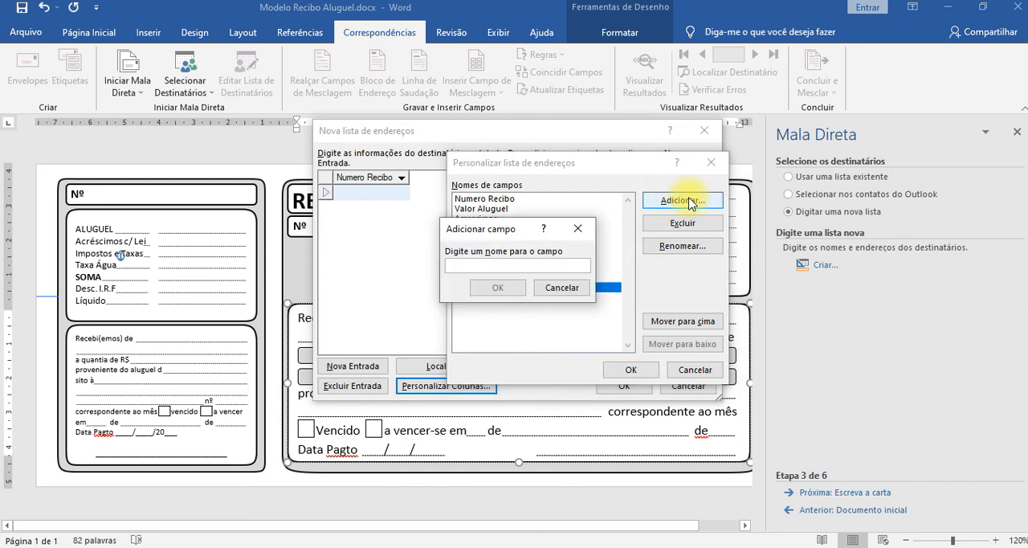
type("P")
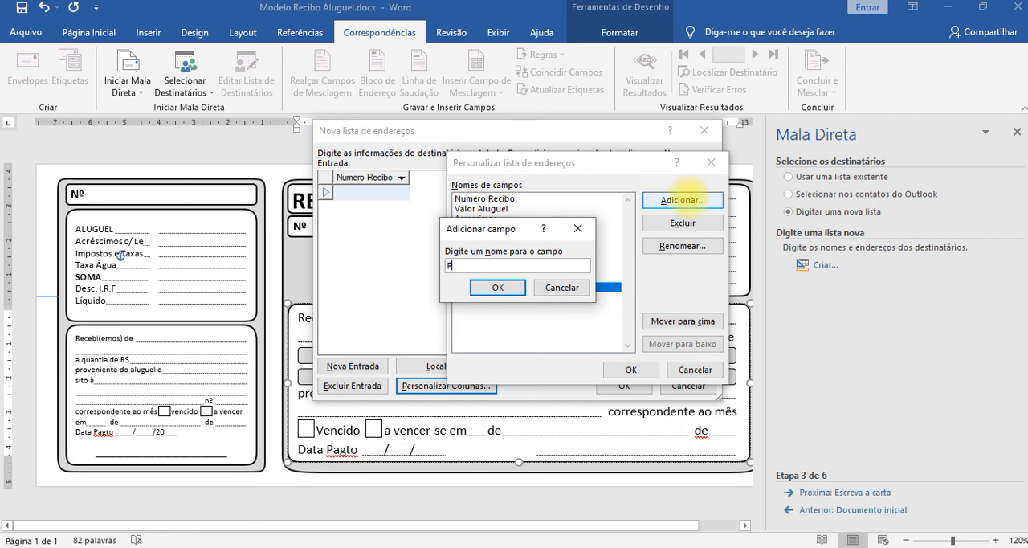
key("BackSpace")
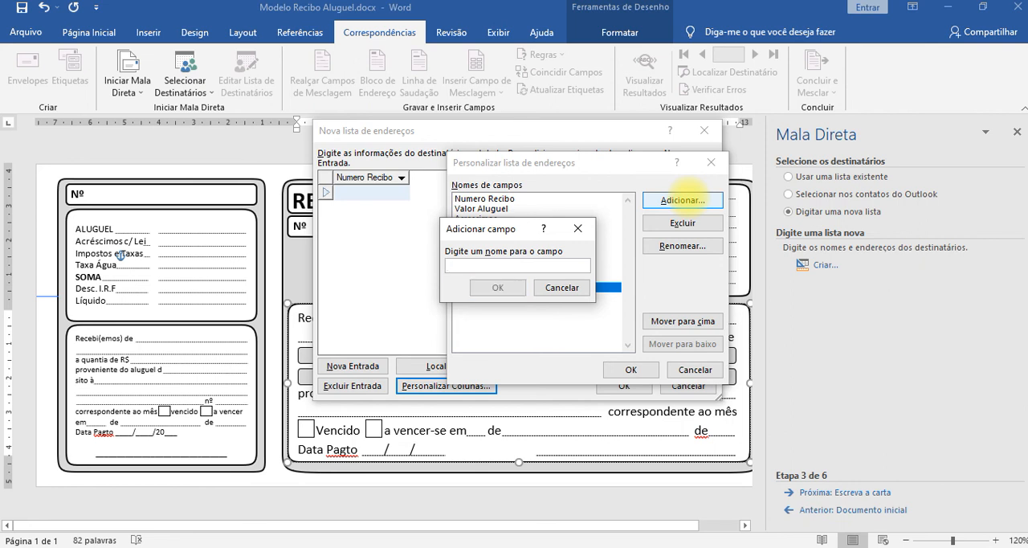
type("nome ")
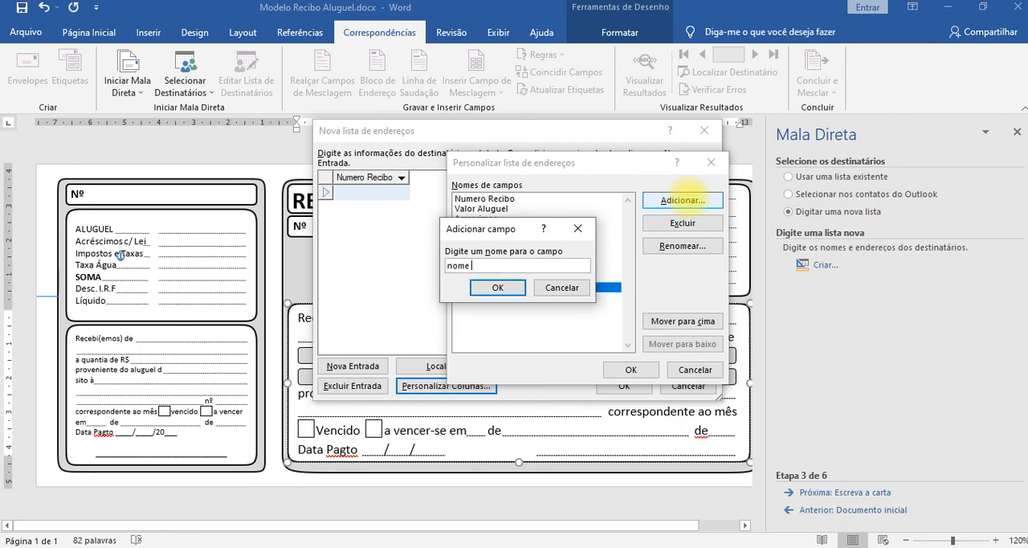
type("Imovel")
key("Home")
key("Delete")
type("N")
key("Return")
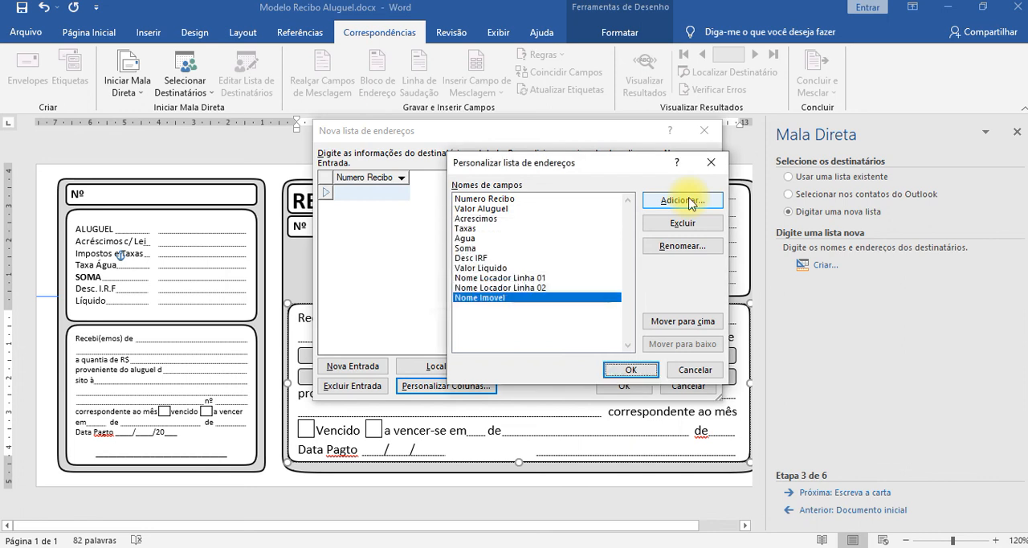
Add a field named End Imovel Linha 01 below Nome Imovel, copying its name for reuse.
left_click(683, 200)
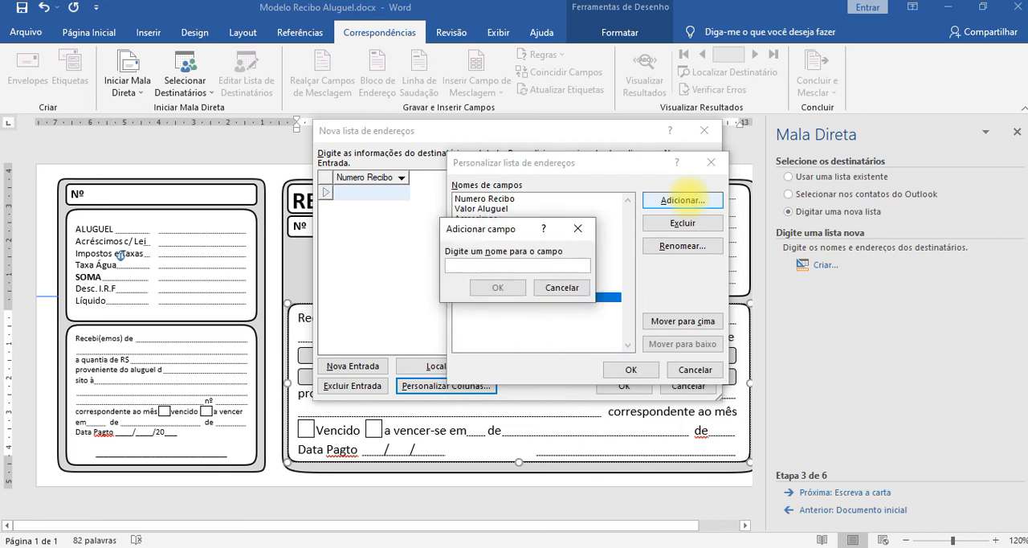
type("Endre")
key("BackSpace")
key("BackSpace")
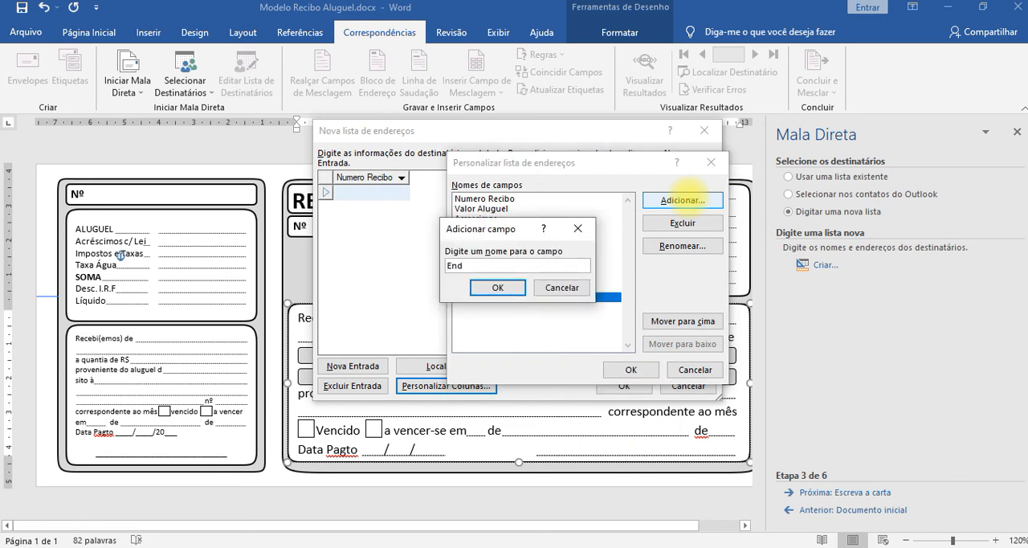
type("Imovel")
type("Linha 01")
key("ctrl+a")
key("ctrl+c")
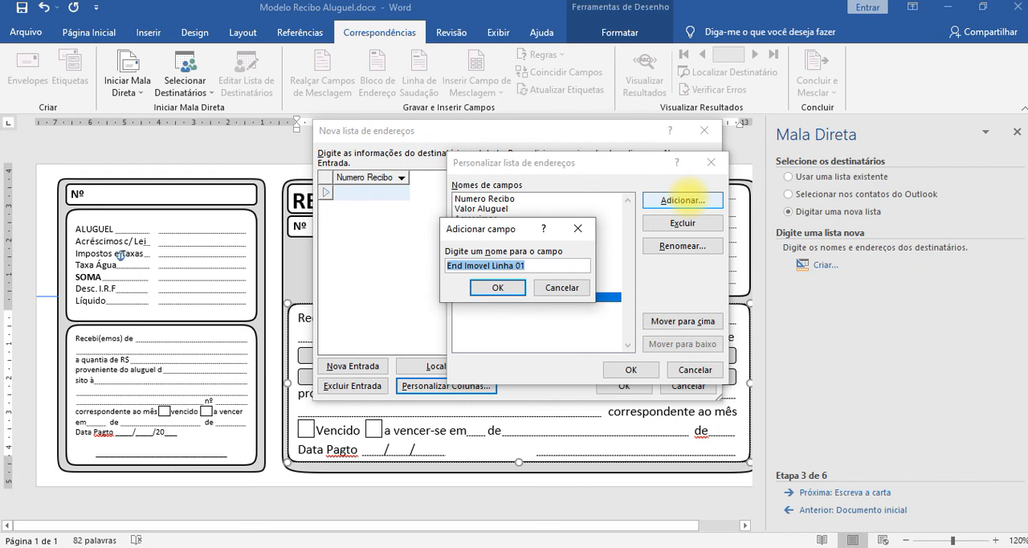
key("Return")
Add a field named End Imovel Linha 02, reusing the copied name of the first property address line.
left_click(688, 203)
key("ctrl+v")
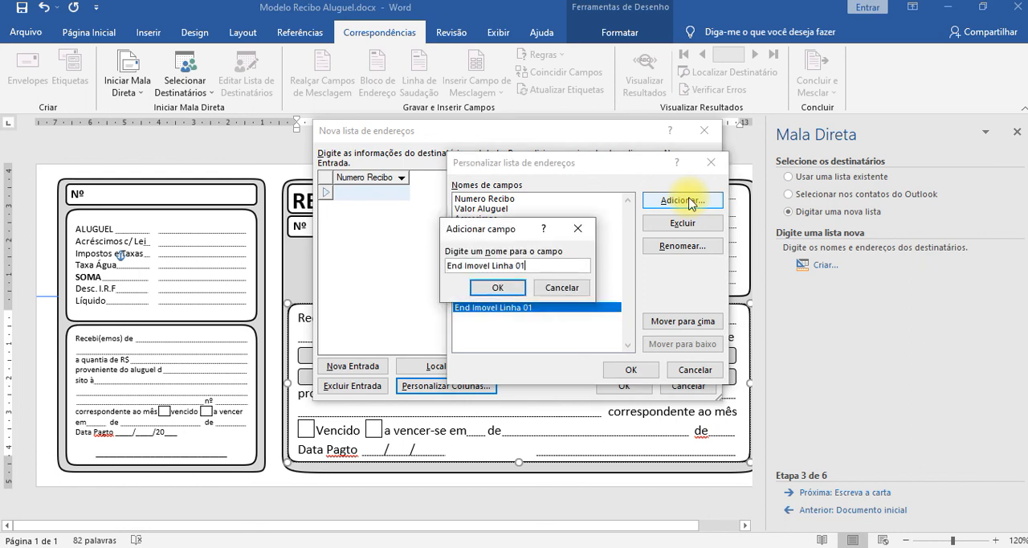
key("BackSpace")
type("2")
key("Return")
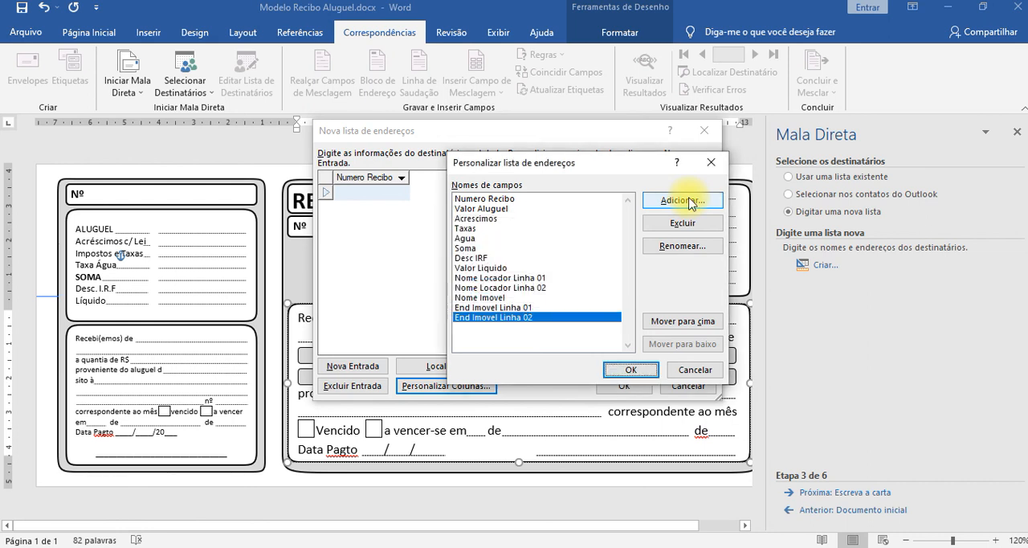
Add a field named Numero Imovel below End Imovel Linha 02 in the address list.
left_click(688, 201)
type("Num")
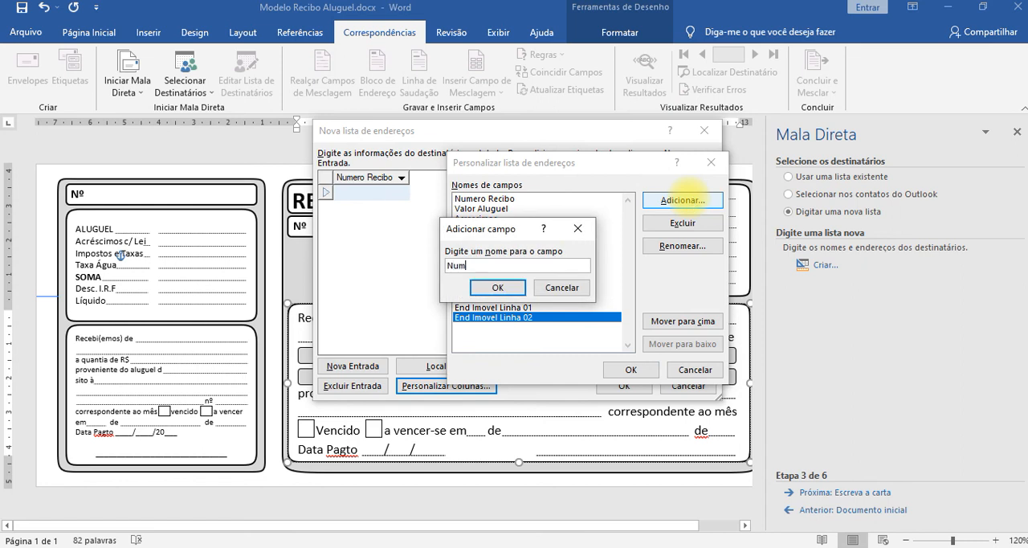
type("ero Imovel")
key("Return")
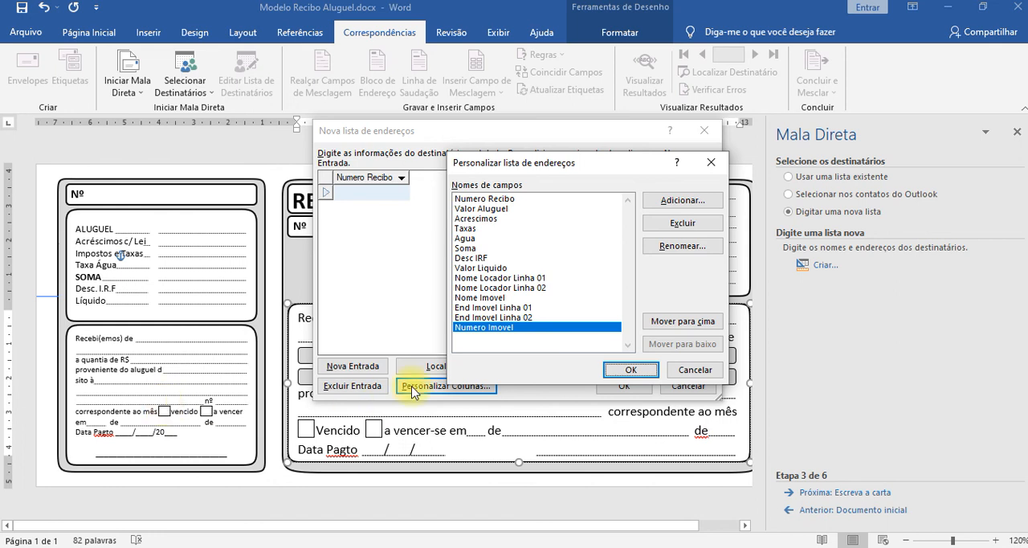
Add two more fields named Vencido? and A Vencer?, with question marks, below Numero Imovel.
left_click(659, 204)
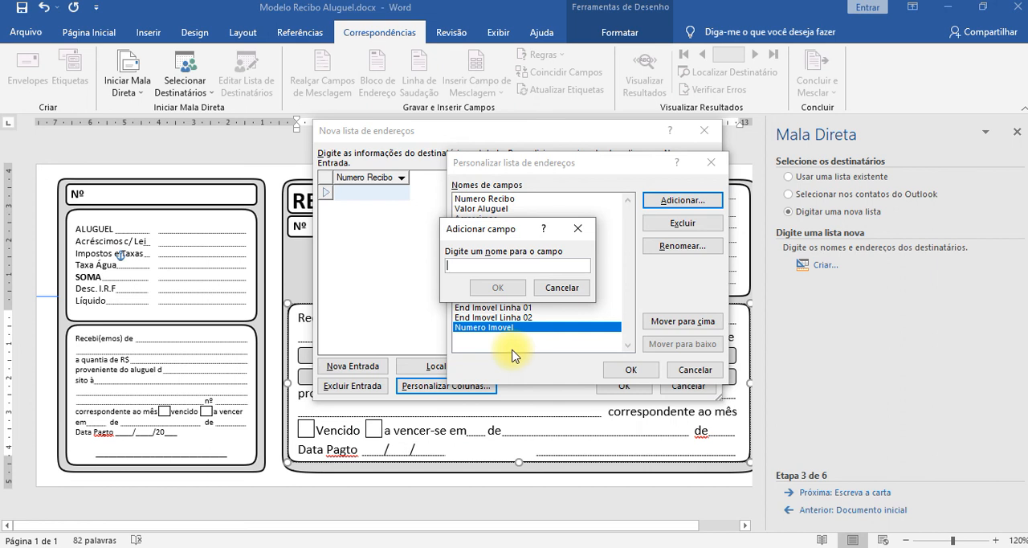
type("Vencido")
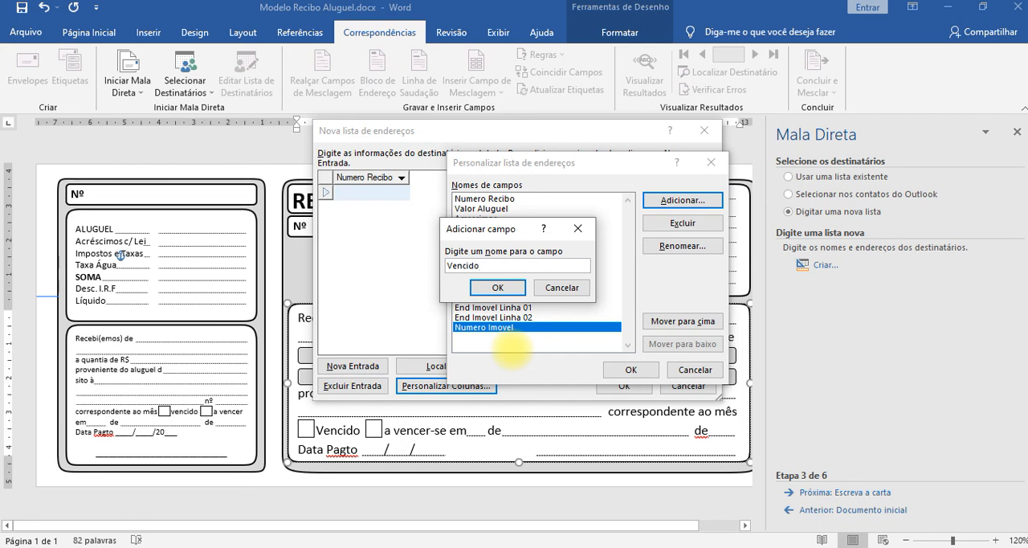
type("?")
left_click(497, 288)
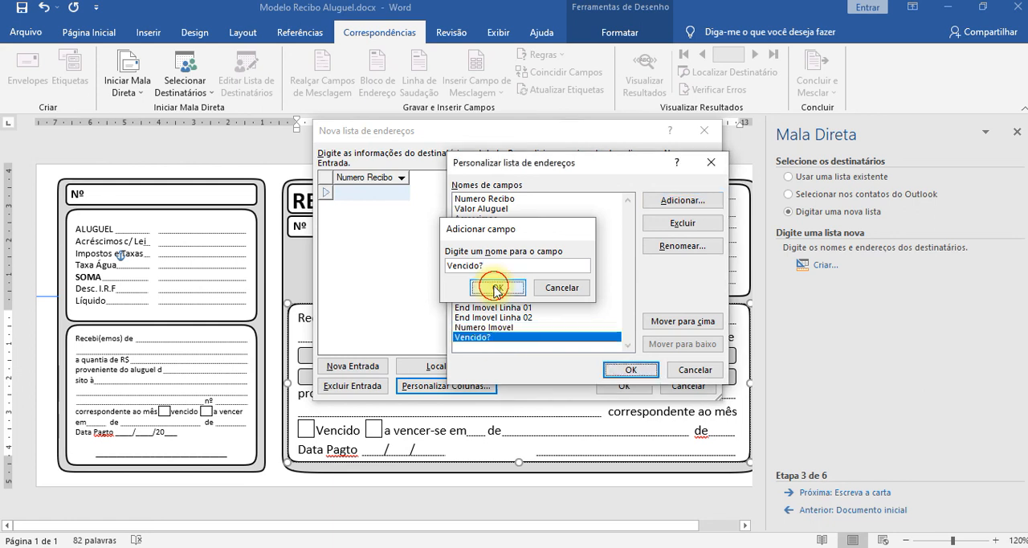
left_click(683, 203)
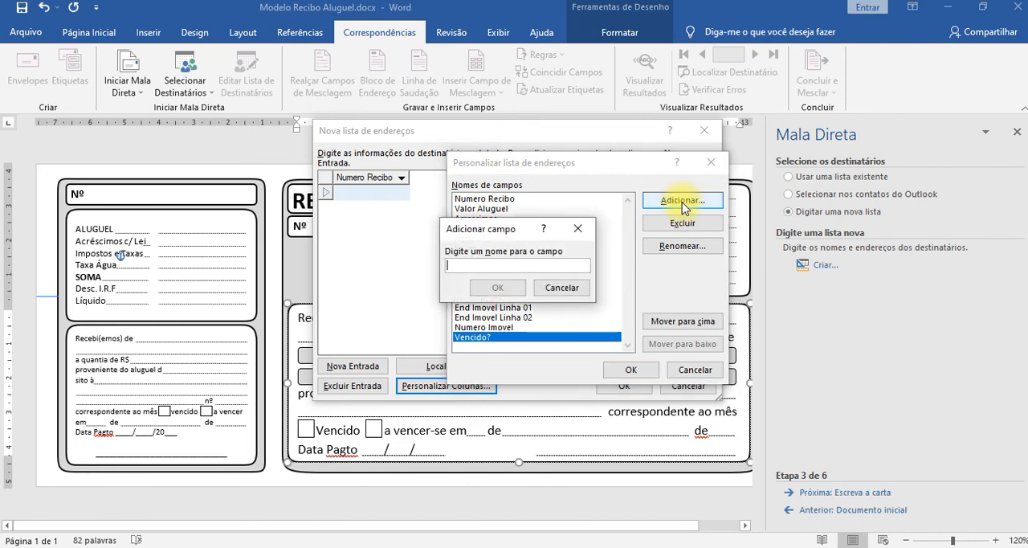
type("A Vencer")
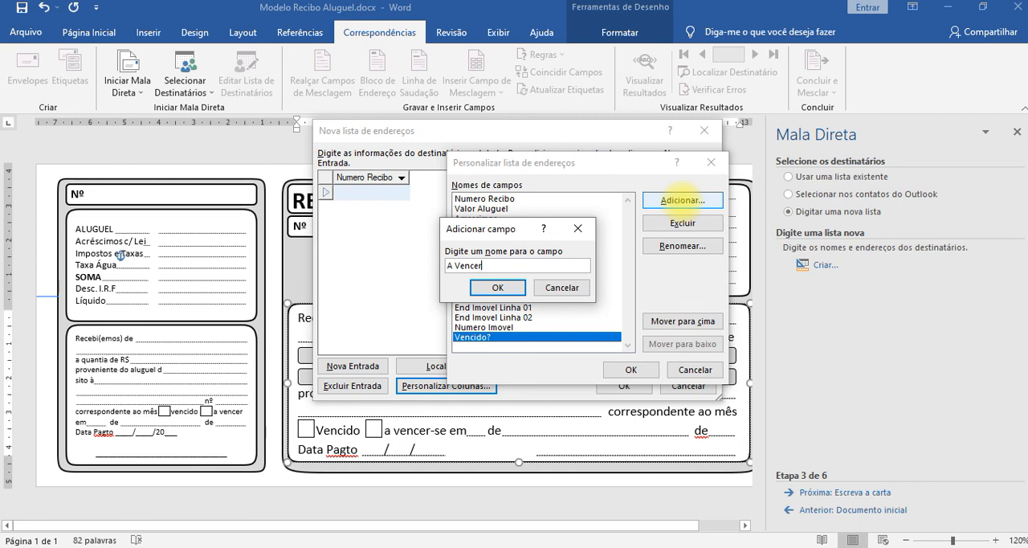
type("?")
left_click(515, 290)
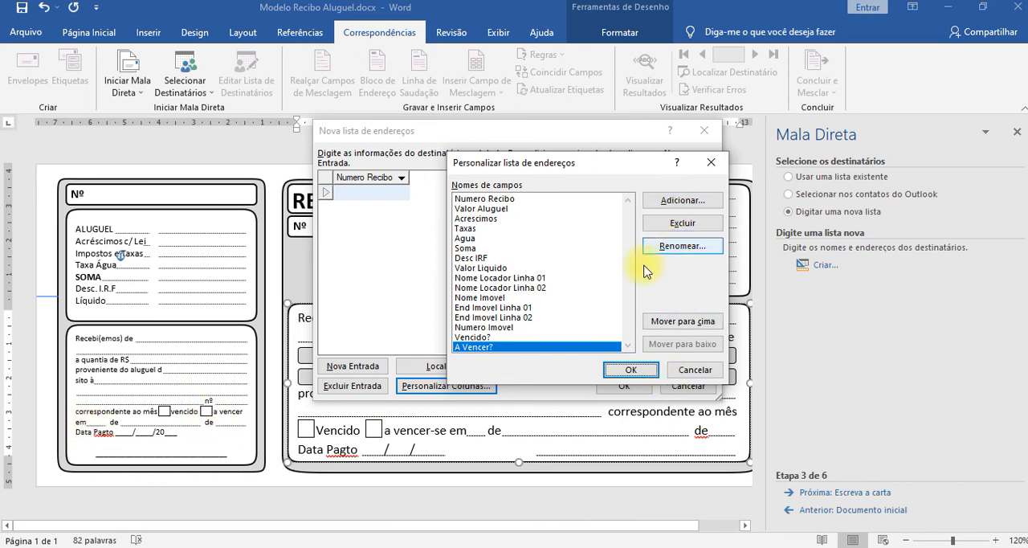
Add a field named Dia Pgmto below A Vencer? in the address list.
left_click(705, 206)
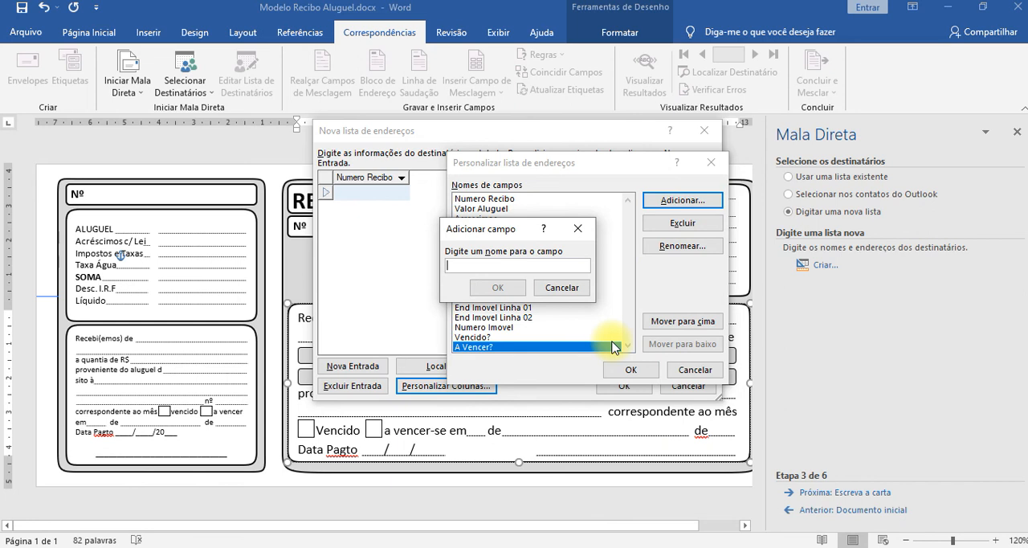
type("dia Pgmto")
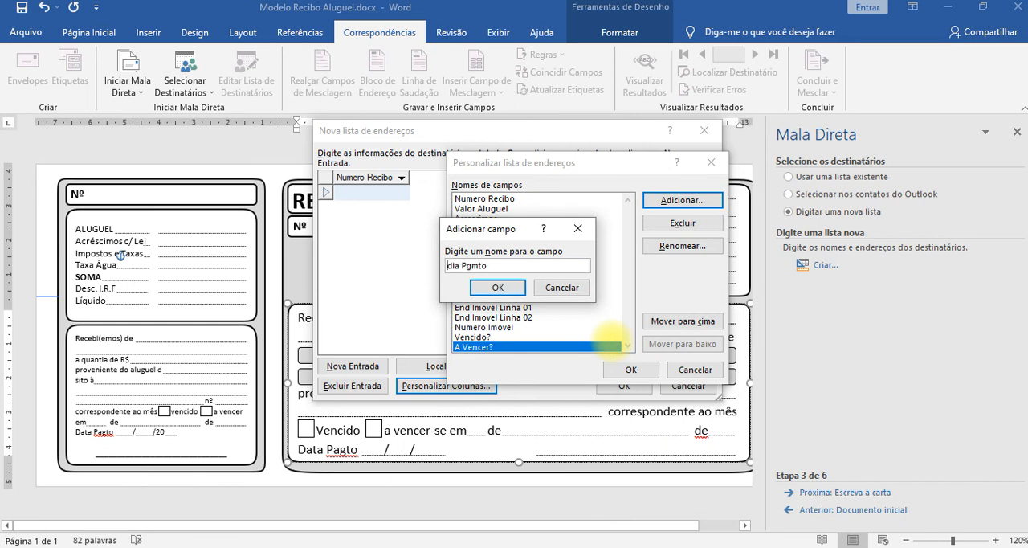
key("Delete")
type("D")
key("Return")
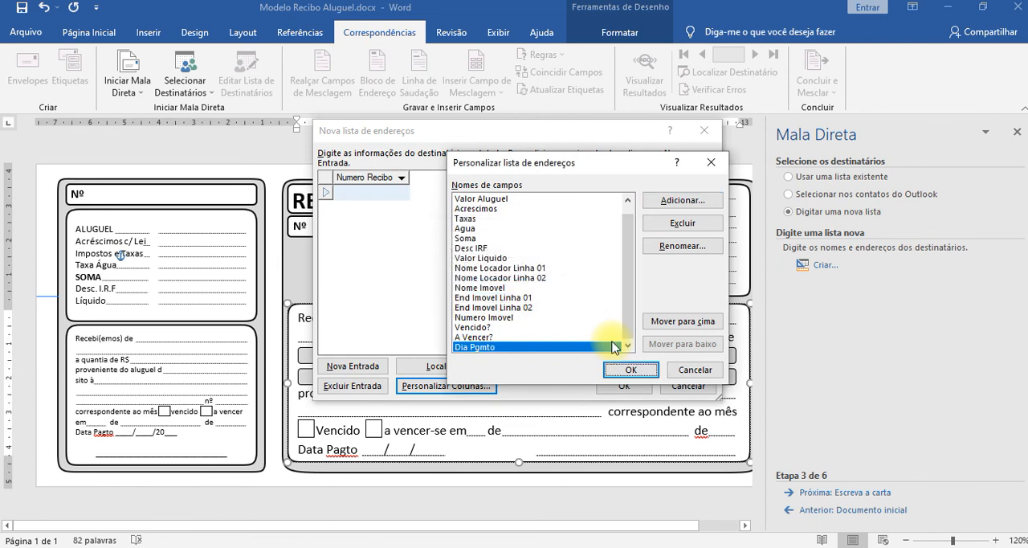
Add two more fields named Mes Pgmto and Ano Pgmto below Dia Pgmto.
key("alt+a")
type("M")
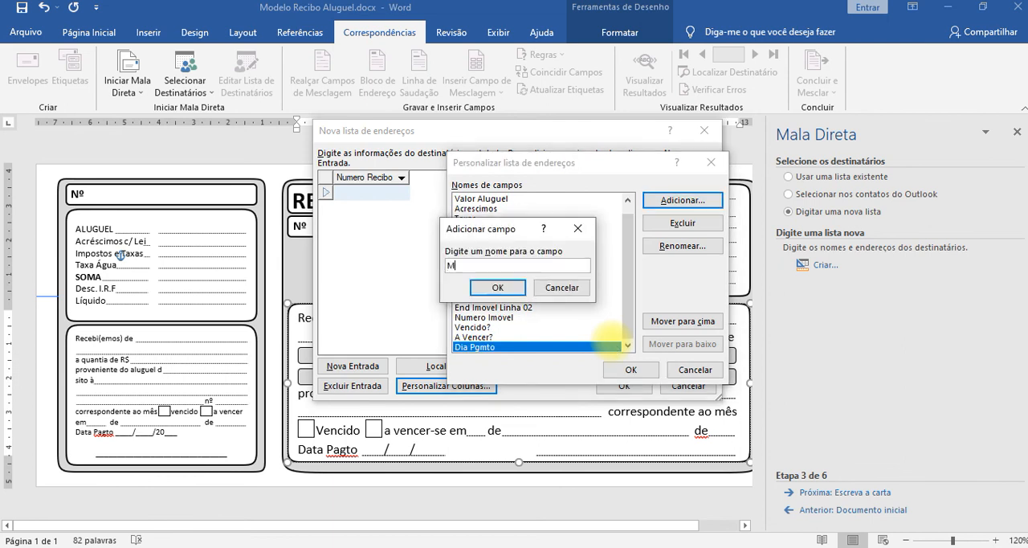
type("es Pgmto")
key("Return")
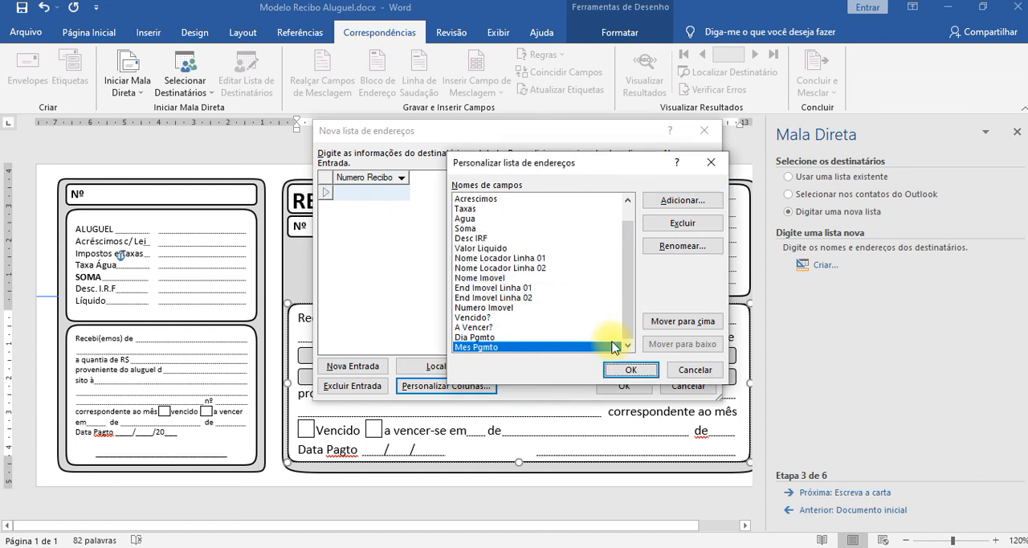
key("alt+a")
type("Ano ")
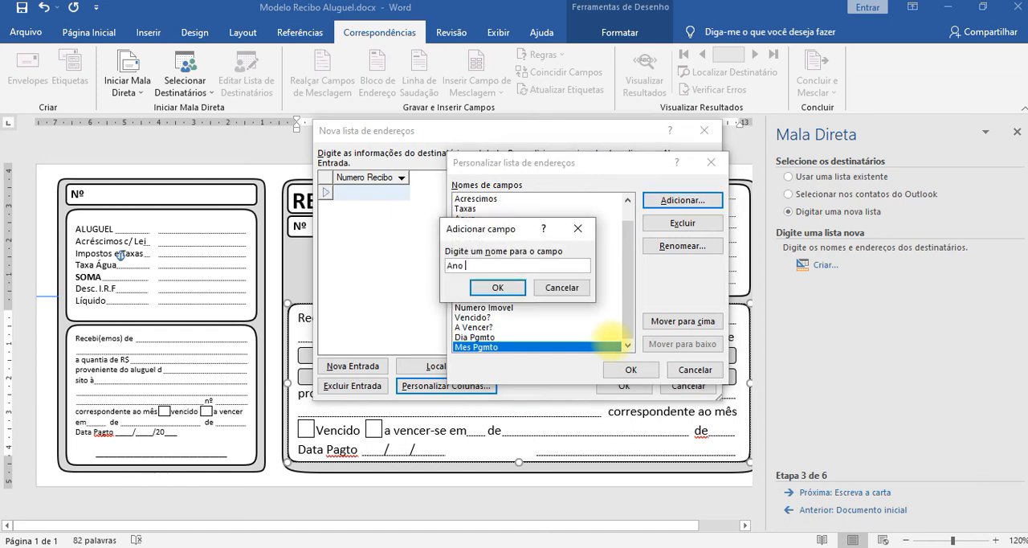
type("Pgmto")
key("Return")
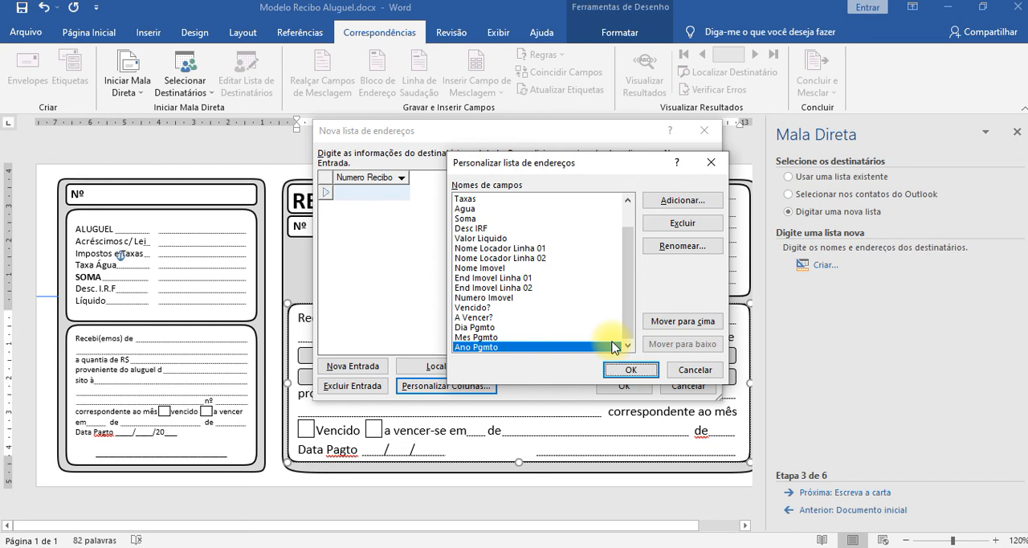
key("Up")
key("Up")
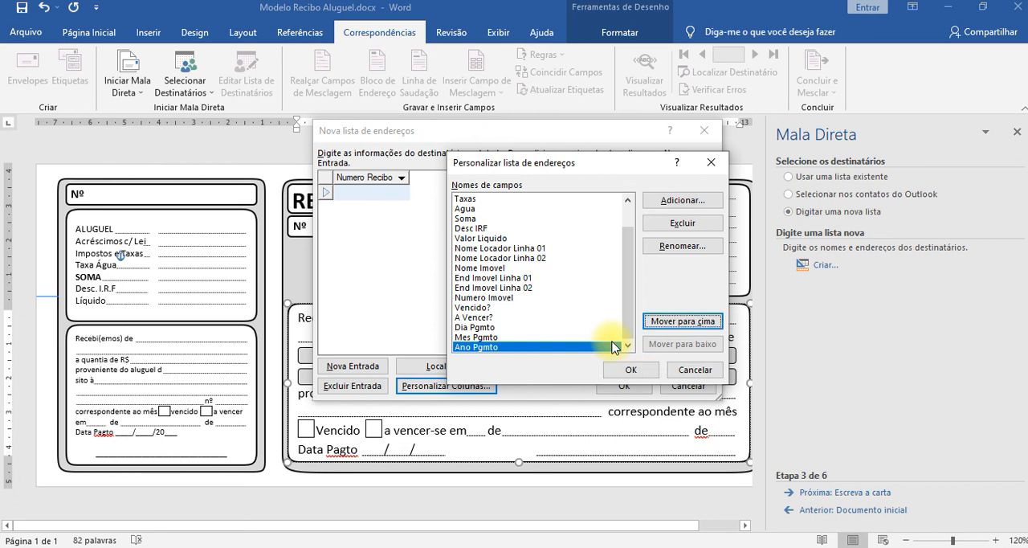
key("Down")
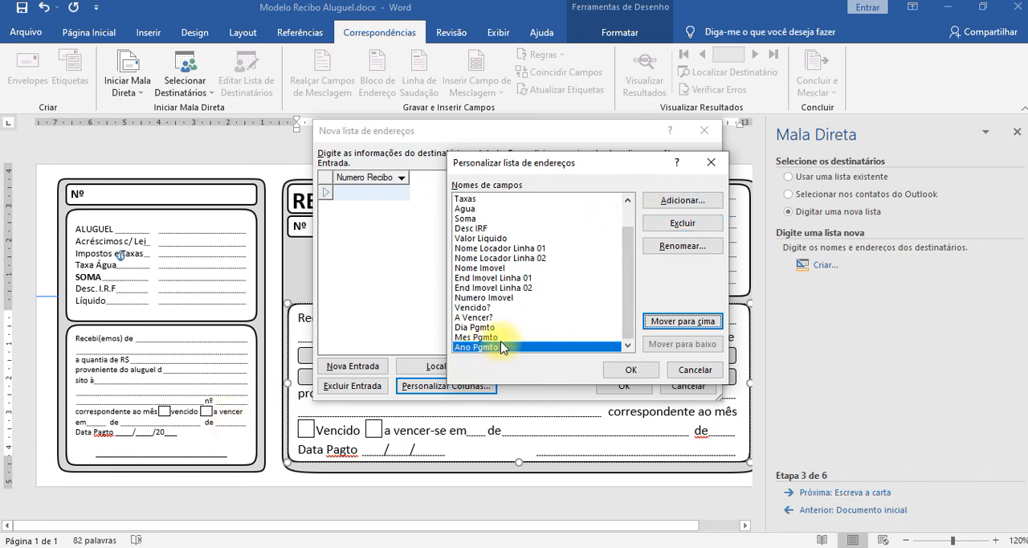
Add a field named Dia Vencimento below Ano Pgmto and accept the customized column list.
left_click(683, 201)
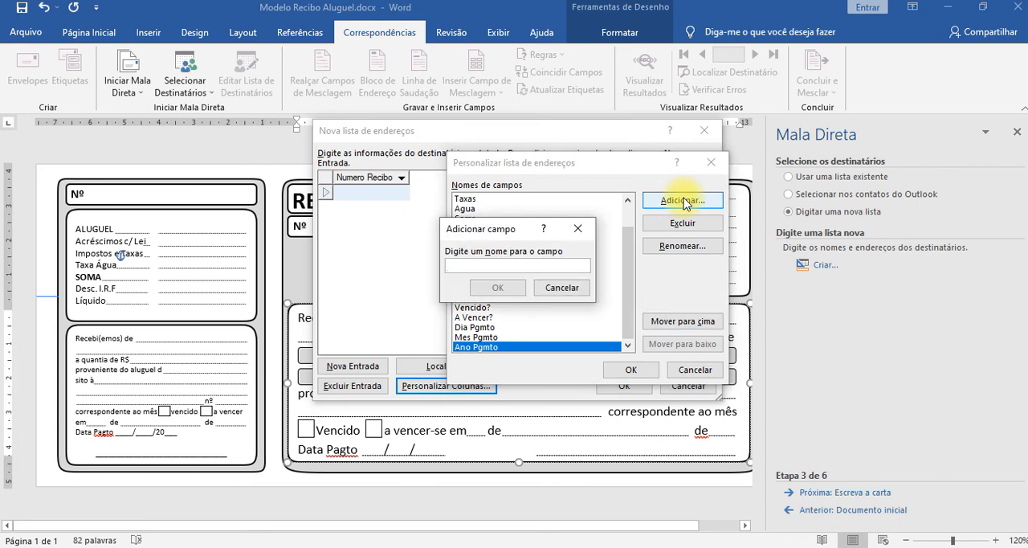
type("dia")
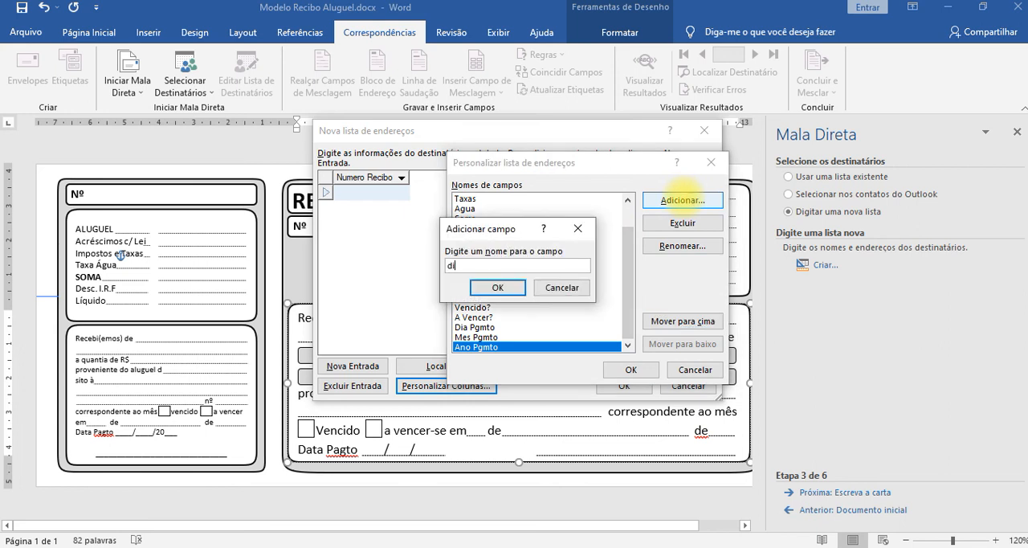
key("BackSpace")
key("BackSpace")
key("BackSpace")
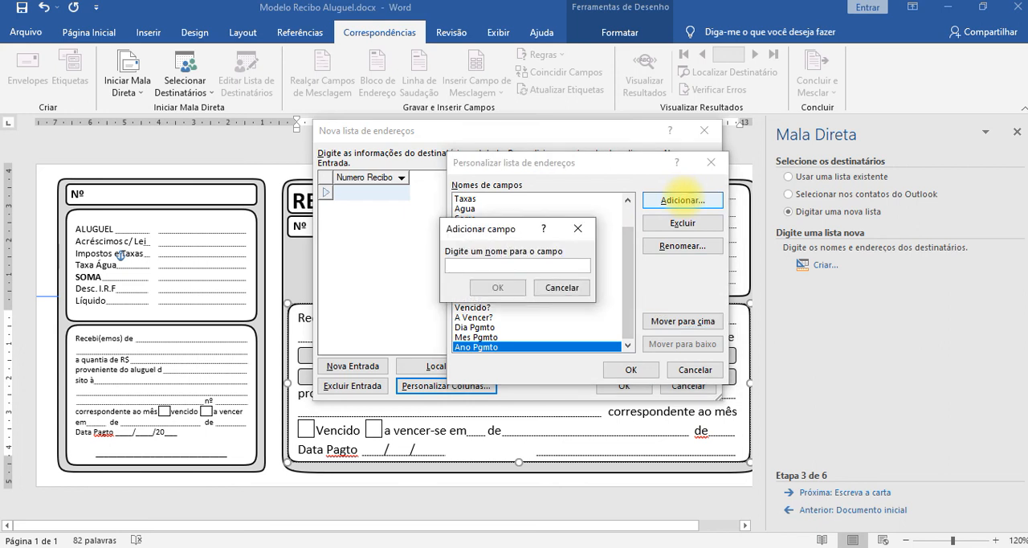
type("Dia Vencimento")
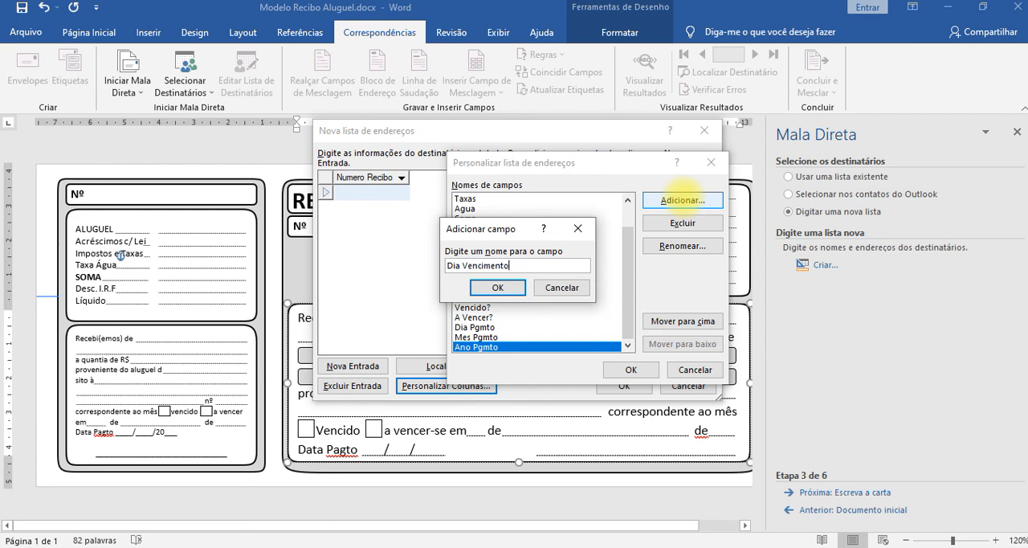
key("Return")
key("Return")
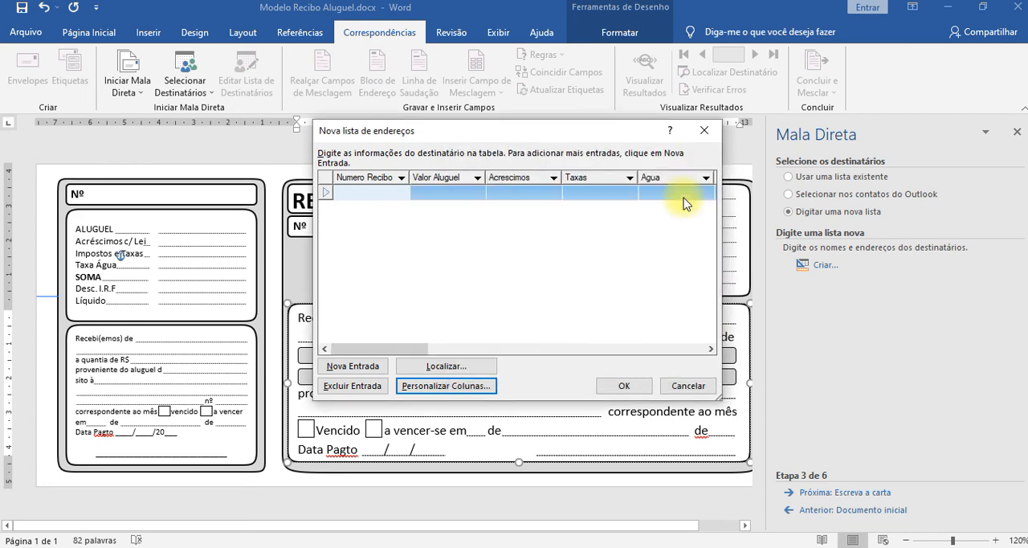
Reopen the column customization of the address list and add a field named Mes Vencimento.
left_click(474, 387)
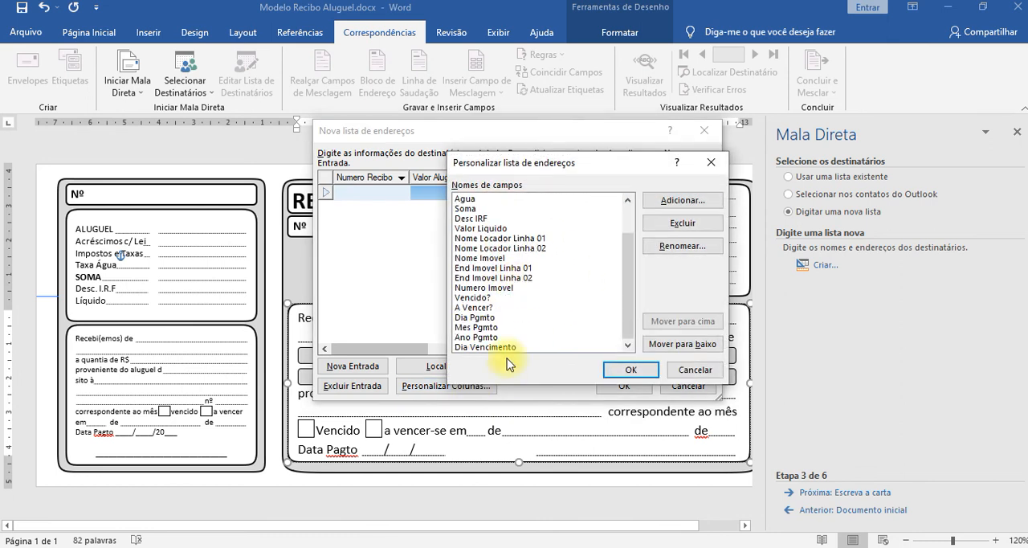
left_click(666, 202)
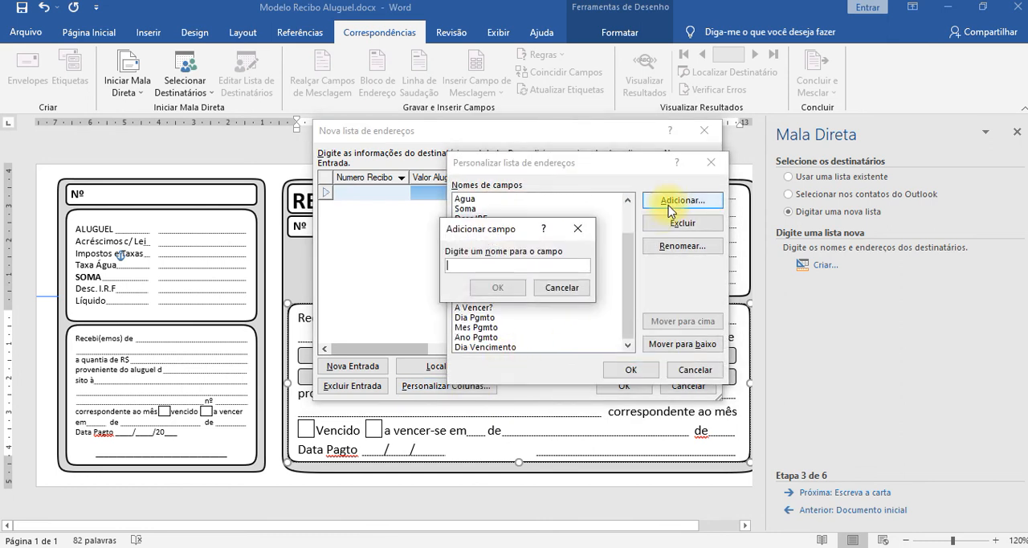
type("Mes Vencimento")
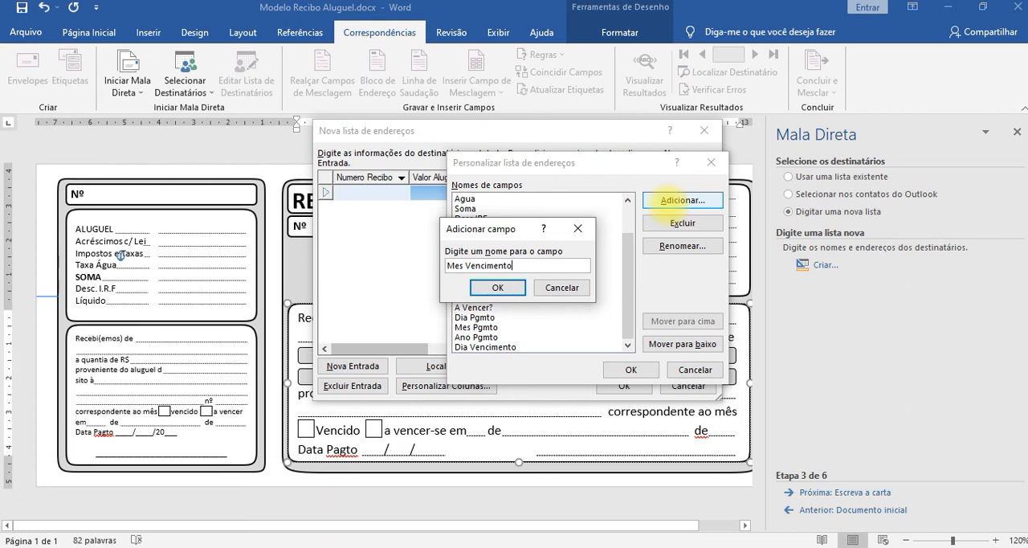
key("Return")
Add a field named Ano Vencimento, with a capital A, below Mes Vencimento.
left_click(673, 200)
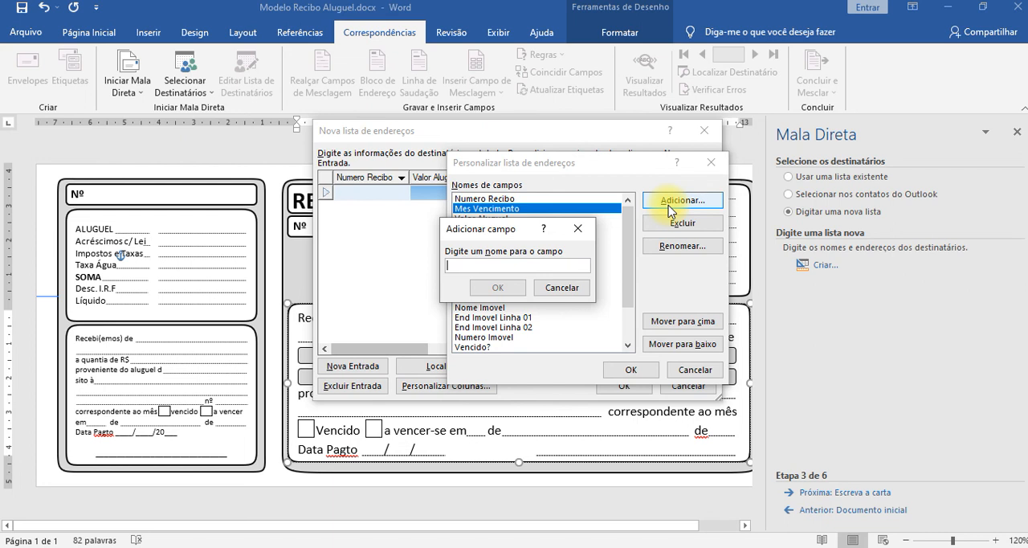
type("ano Vencimento")
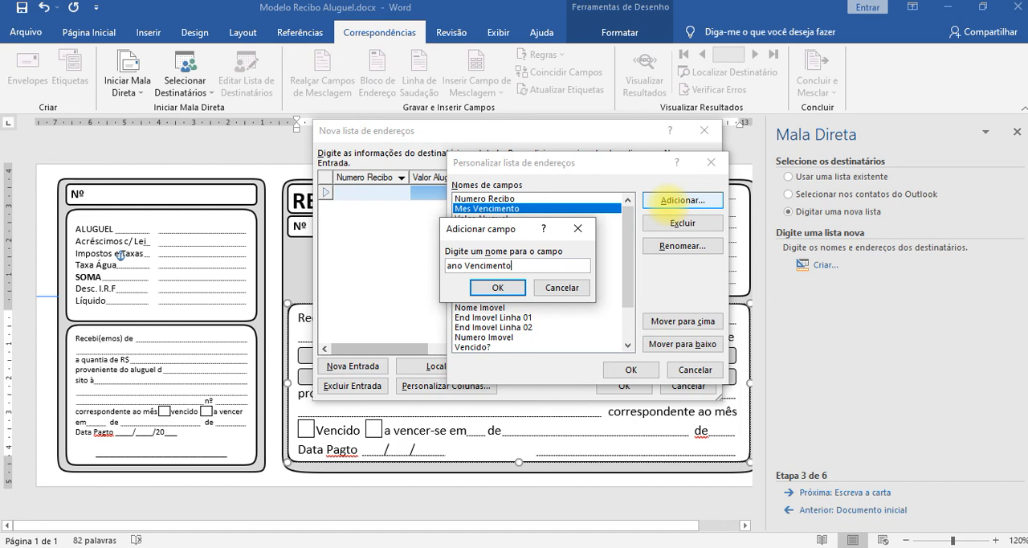
key("Delete")
type("A")
key("Return")
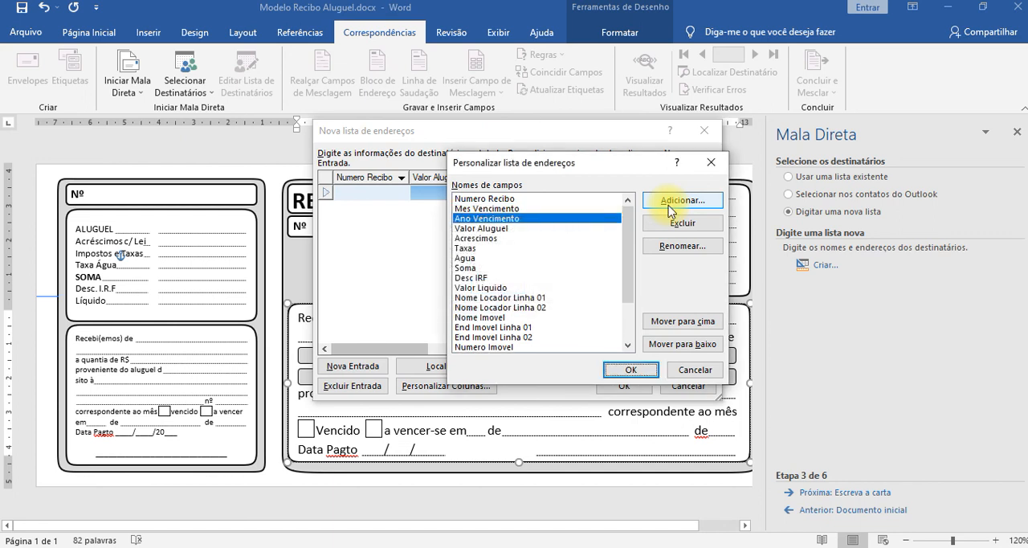
Move the Ano Vencimento field down to the end of the list, below Dia Vencimento.
scroll(536, 293, "down", 2)
scroll(536, 293, "up", 2)
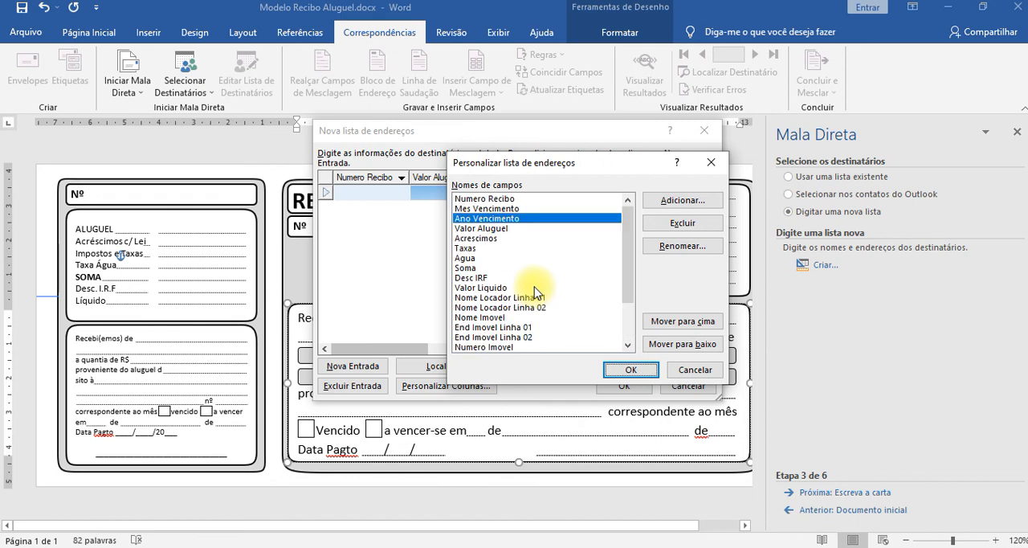
left_click(492, 210)
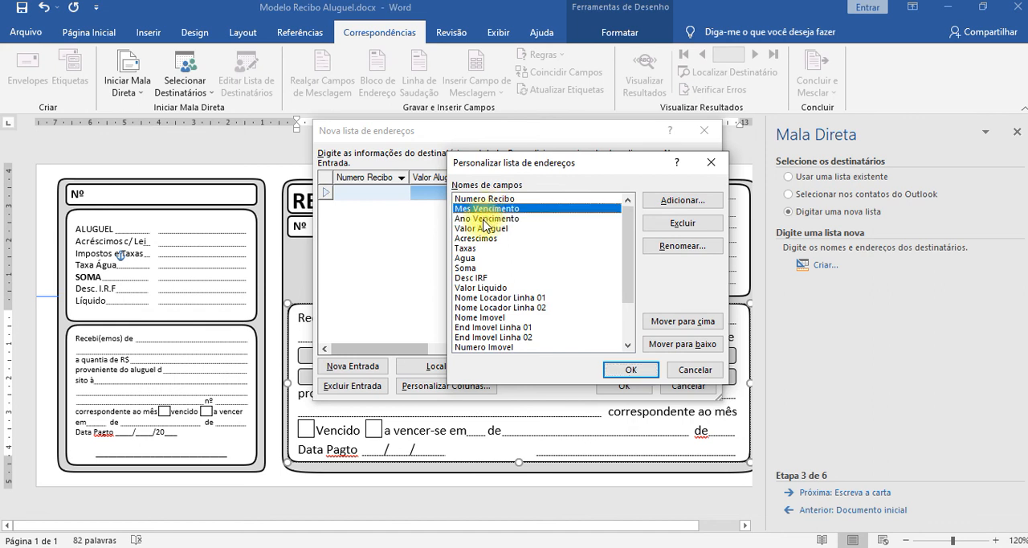
left_click(485, 219)
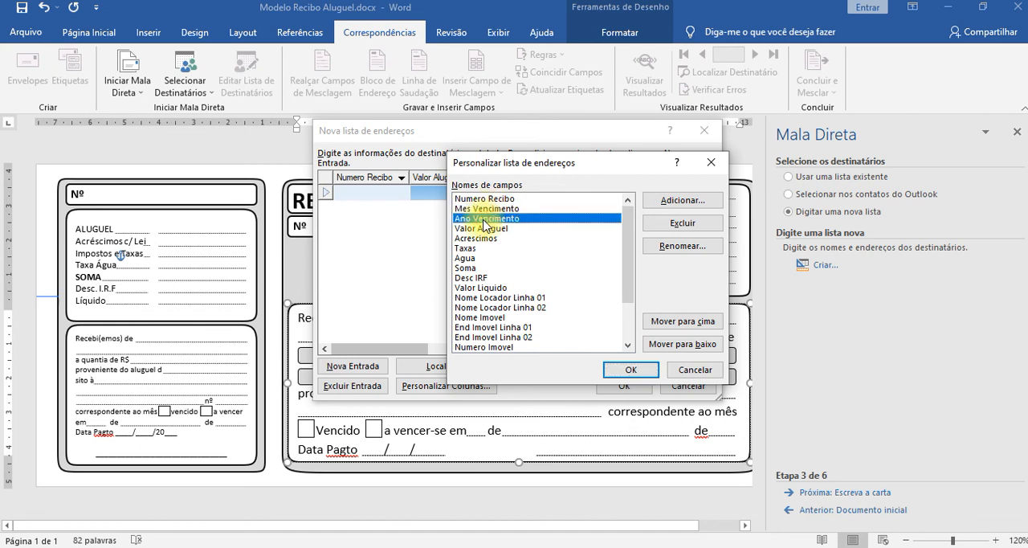
left_click(667, 347)
left_click(666, 347)
left_click(667, 347)
left_click(667, 347)
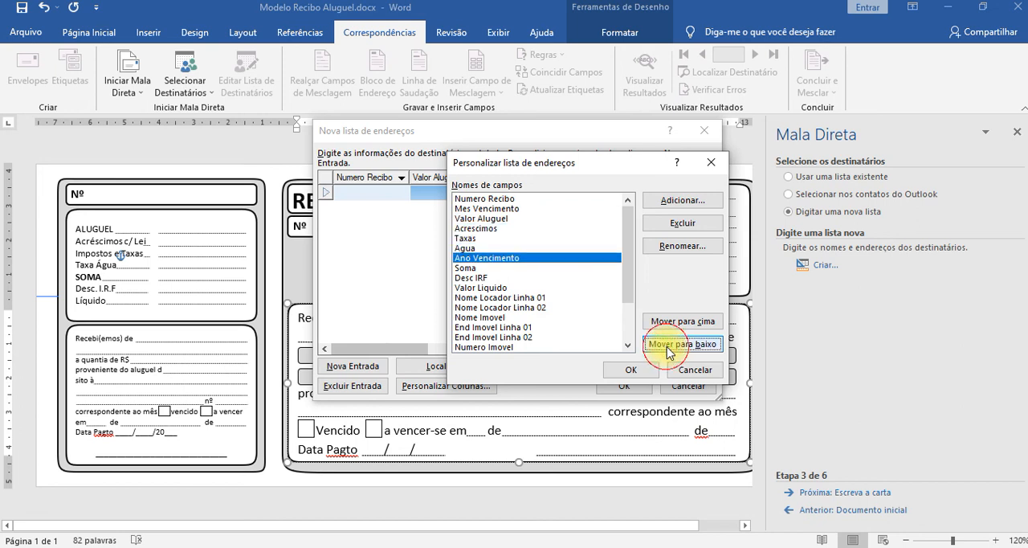
left_click(670, 347)
left_click(670, 347)
left_click(670, 347)
left_click(669, 347)
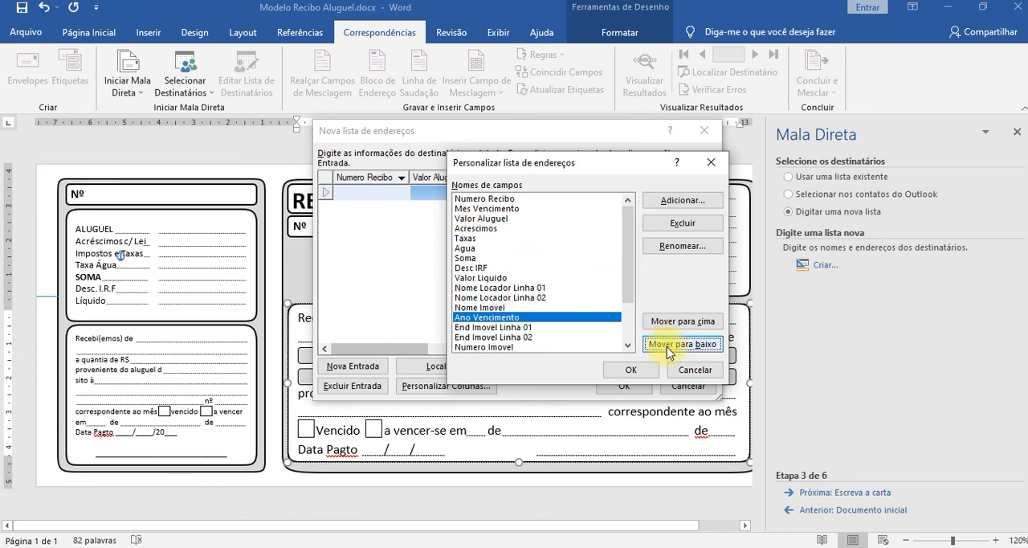
left_click(670, 347)
left_click(670, 347)
left_click(670, 347)
left_click(670, 347)
left_click(668, 347)
left_click(669, 347)
left_click(669, 347)
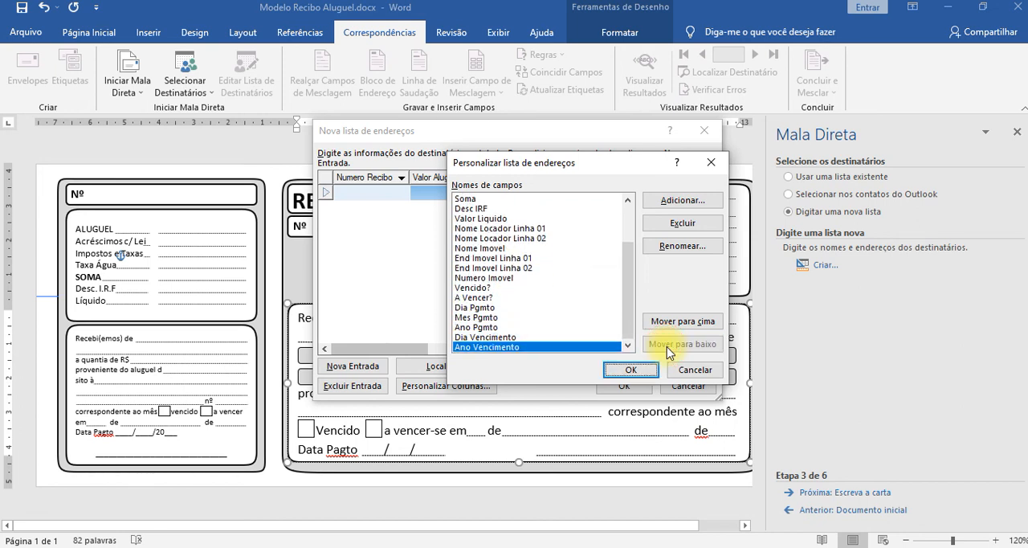
Move the Mes Vencimento field down the list so that it sits between Dia Vencimento and Ano Vencimento.
scroll(512, 327, "up", 2)
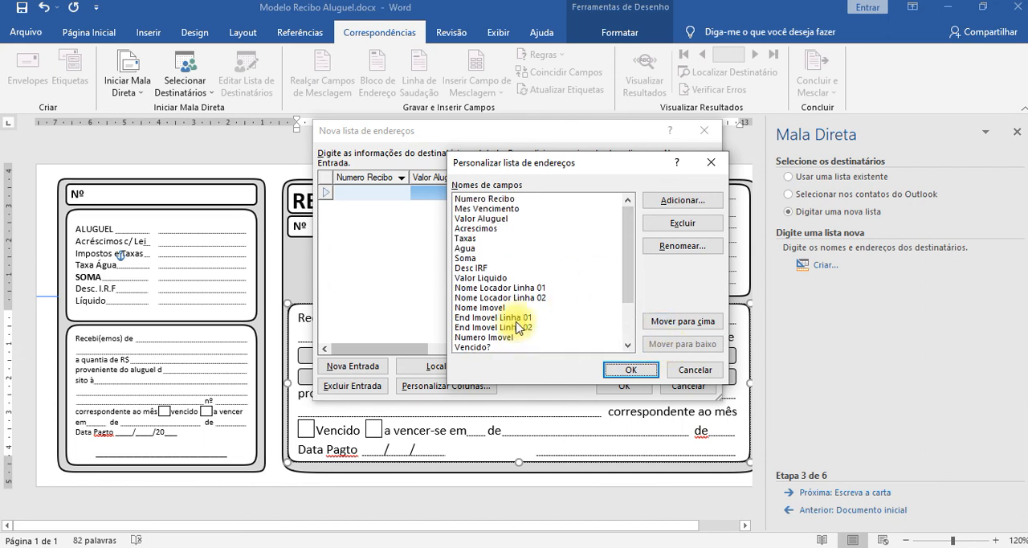
left_click(492, 208)
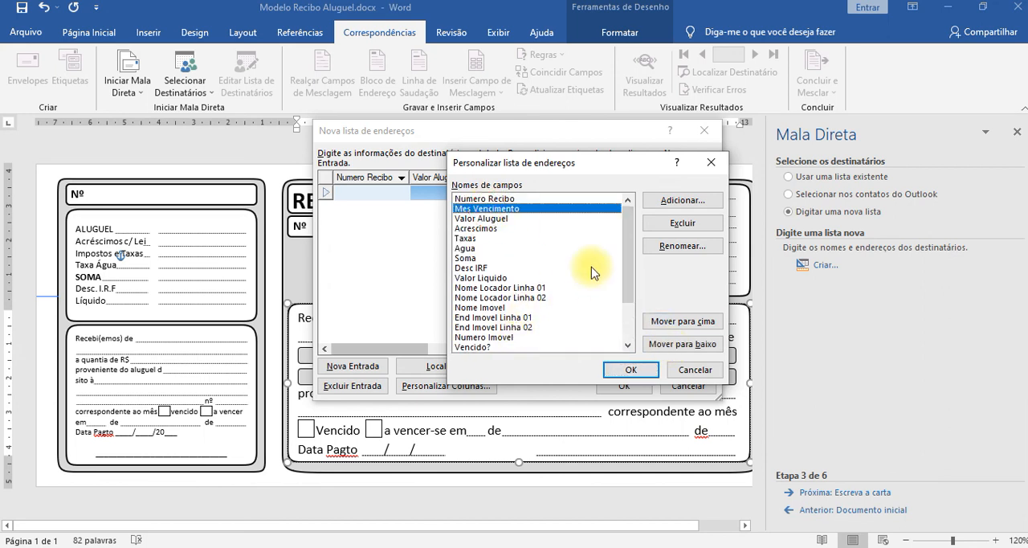
left_click(508, 212)
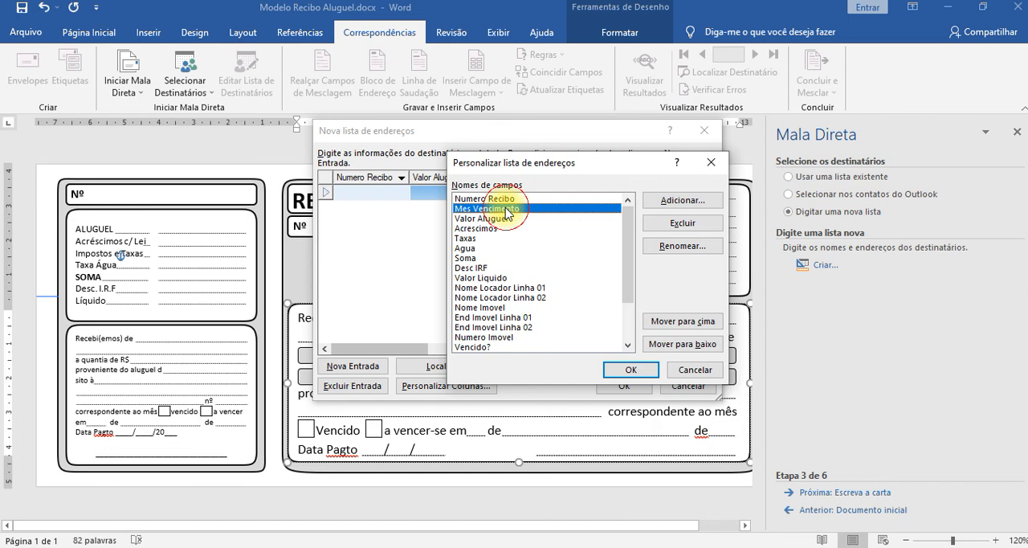
left_click(693, 347)
key("Return")
key("Return")
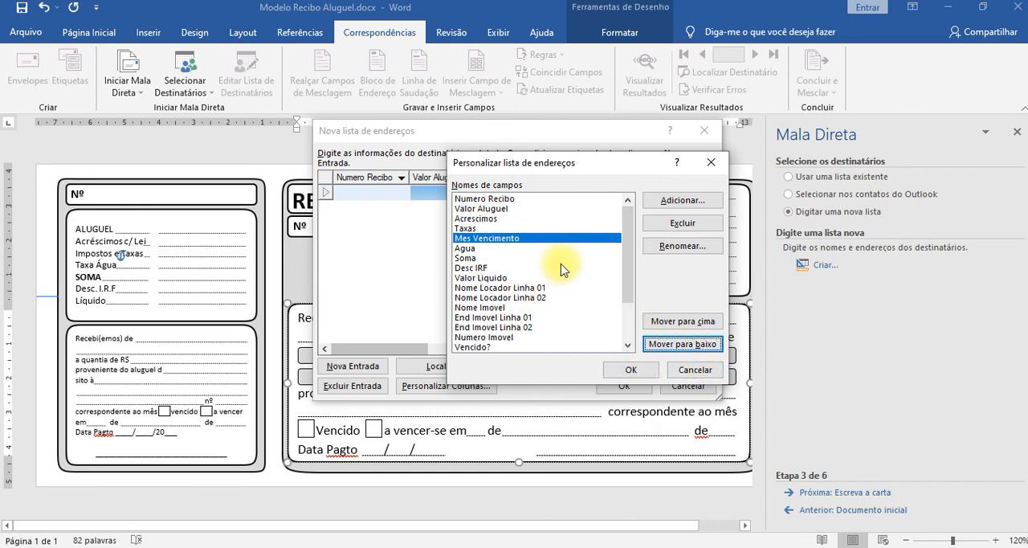
key("Return")
key("Return")
key("Return")
key("Return")
key("Return")
key("Return")
key("Return")
key("Return")
key("Return")
key("Return")
key("Return")
key("Return")
key("Return")
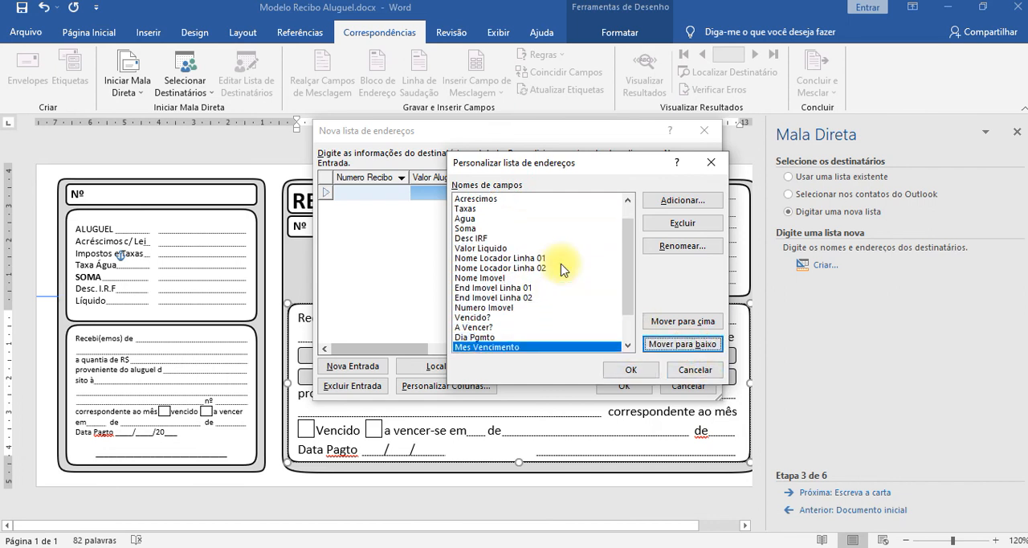
key("Return")
key("Return")
key("Return")
key("Return")
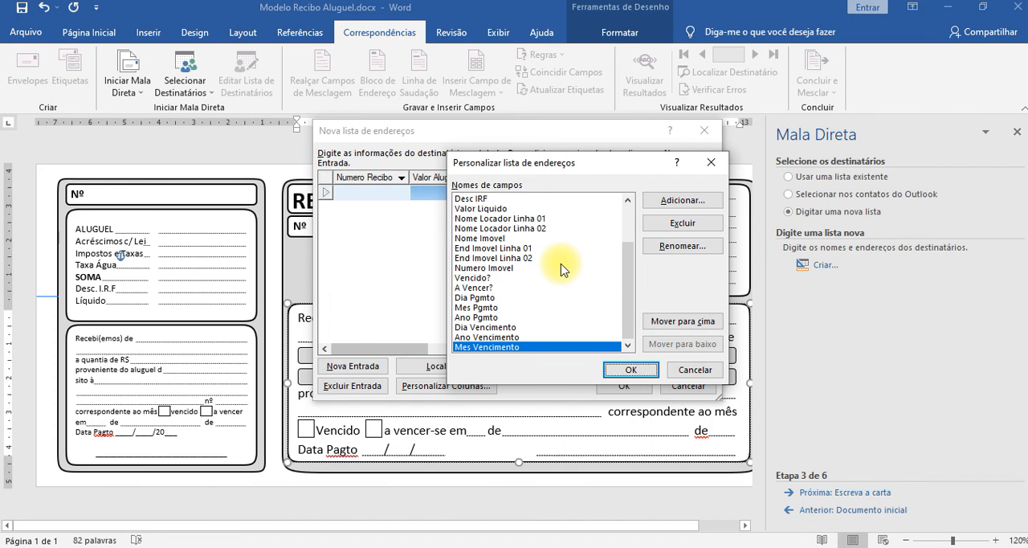
left_click(682, 321)
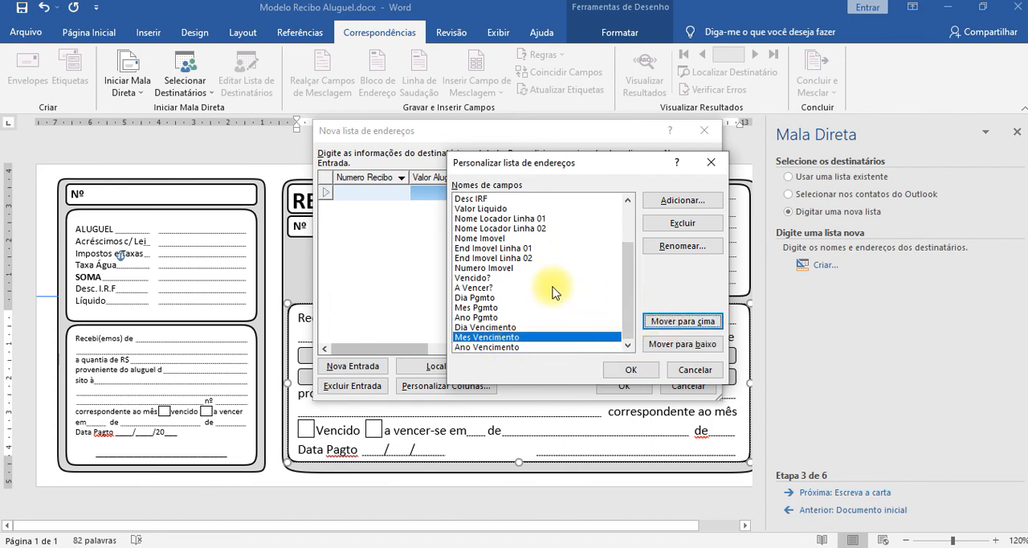
Move the Dia Vencimento field up the list so that it sits directly below Dia Pgmto.
left_click(491, 327)
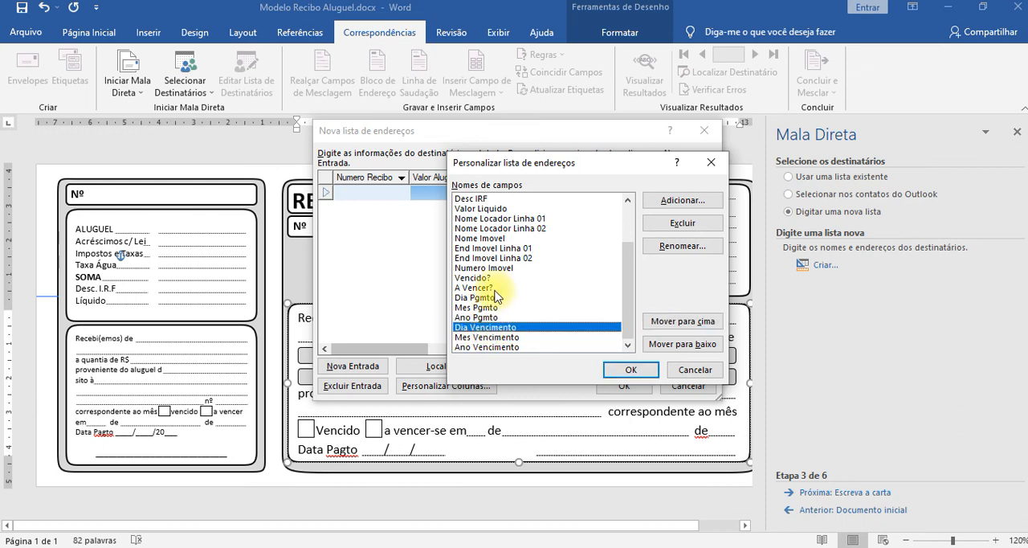
left_click(672, 323)
left_click(669, 322)
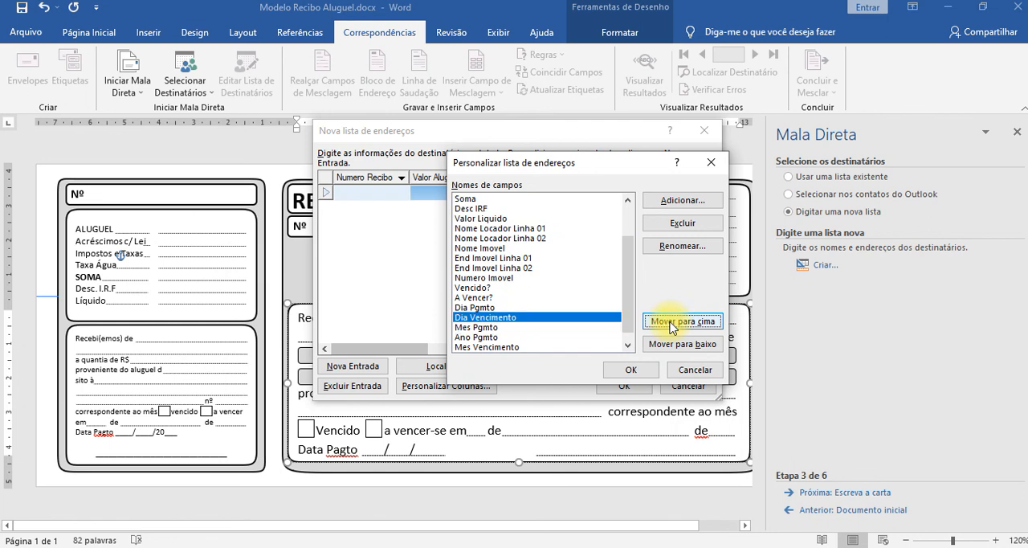
Move the Mes Vencimento field up the list so that it sits directly below Dia Vencimento.
left_click(480, 346)
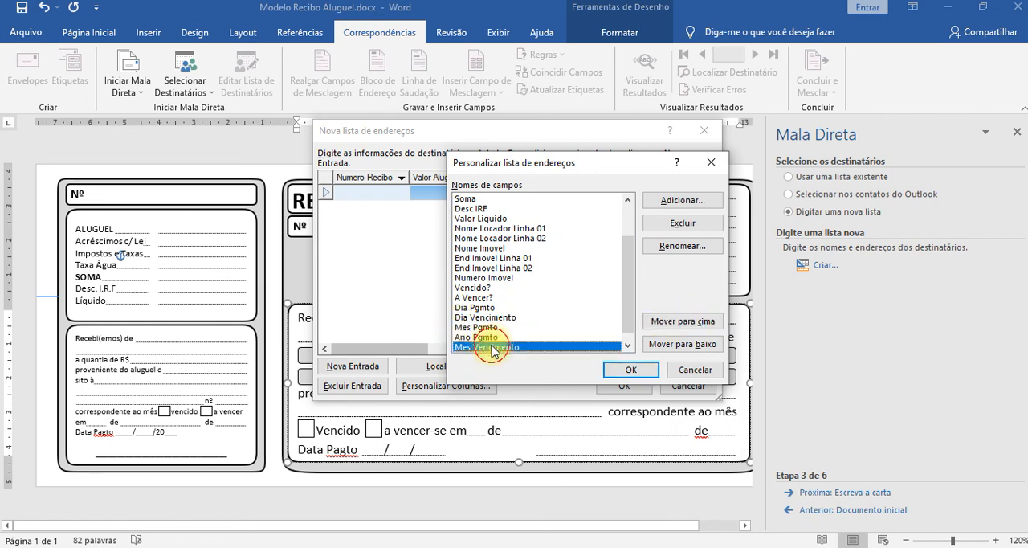
left_click(657, 324)
left_click(657, 324)
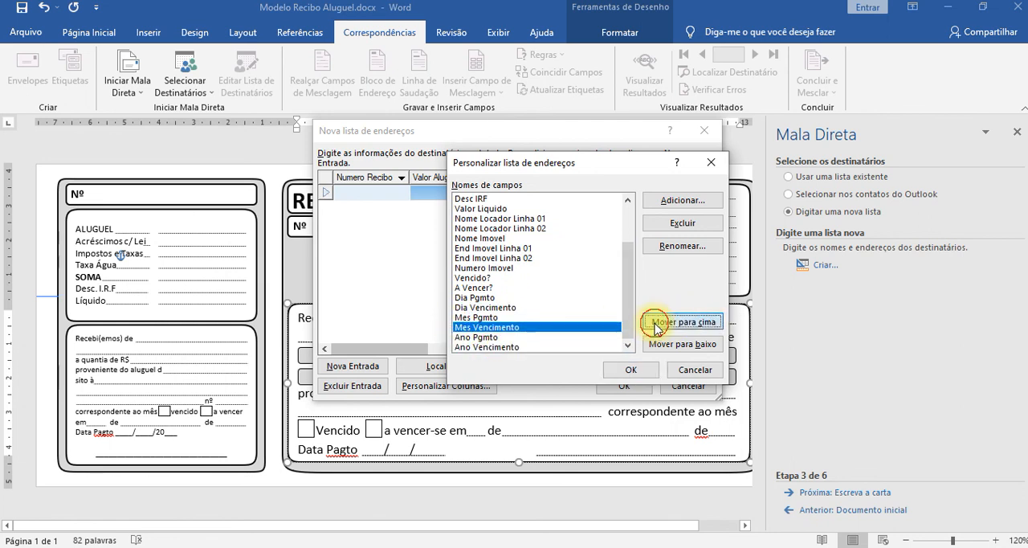
Move the Ano Vencimento field up the list so that it sits directly below Mes Vencimento.
left_click(499, 346)
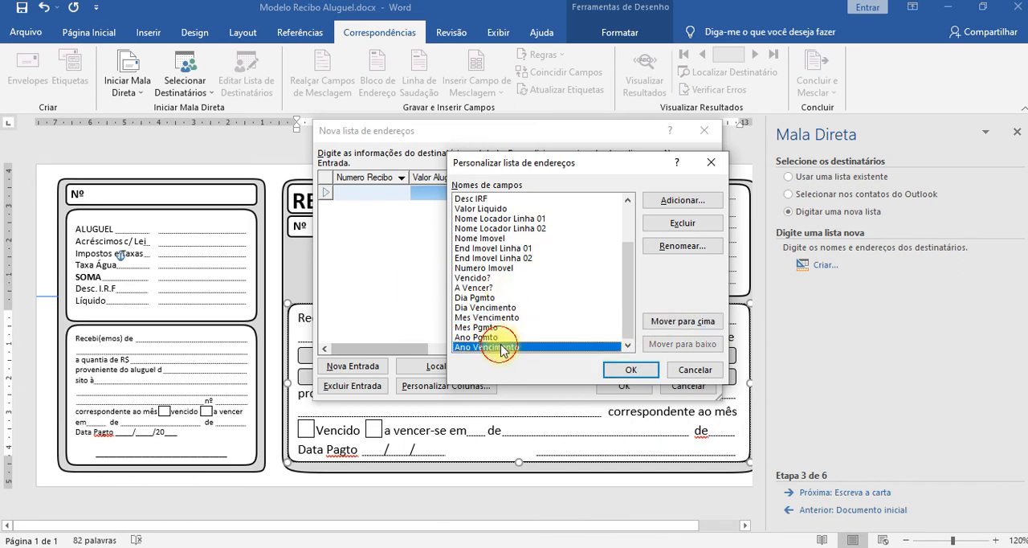
left_click(660, 326)
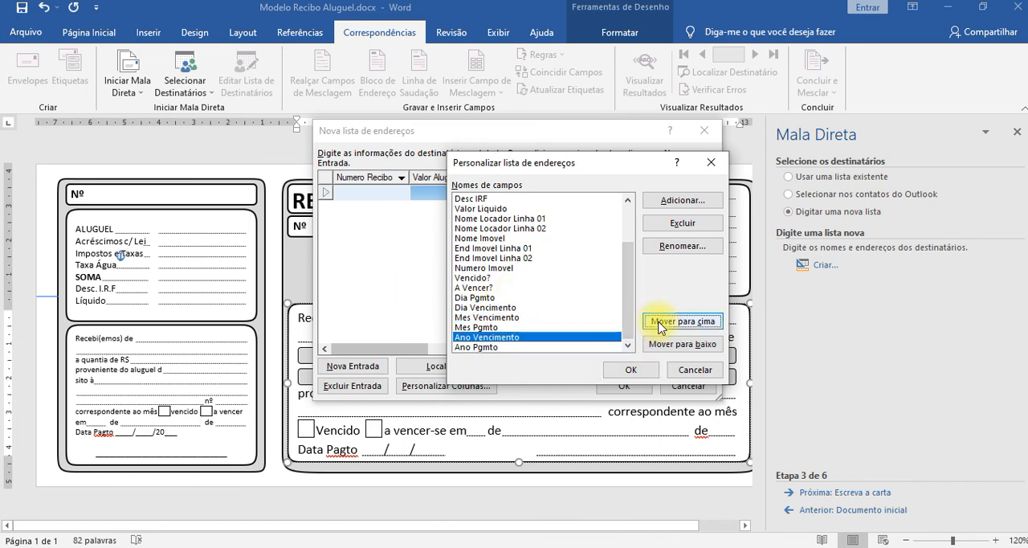
left_click(660, 324)
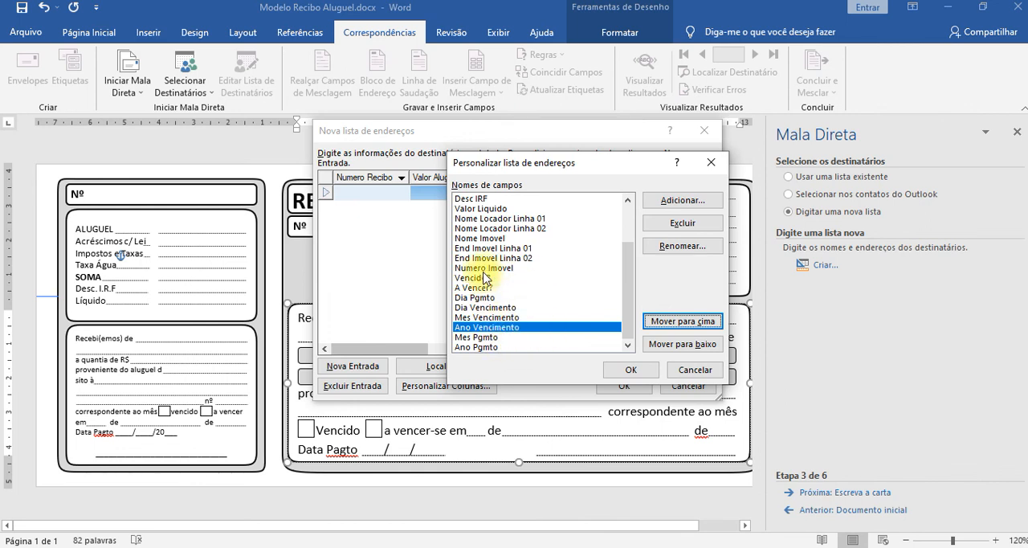
left_click_drag(628, 298, 628, 313)
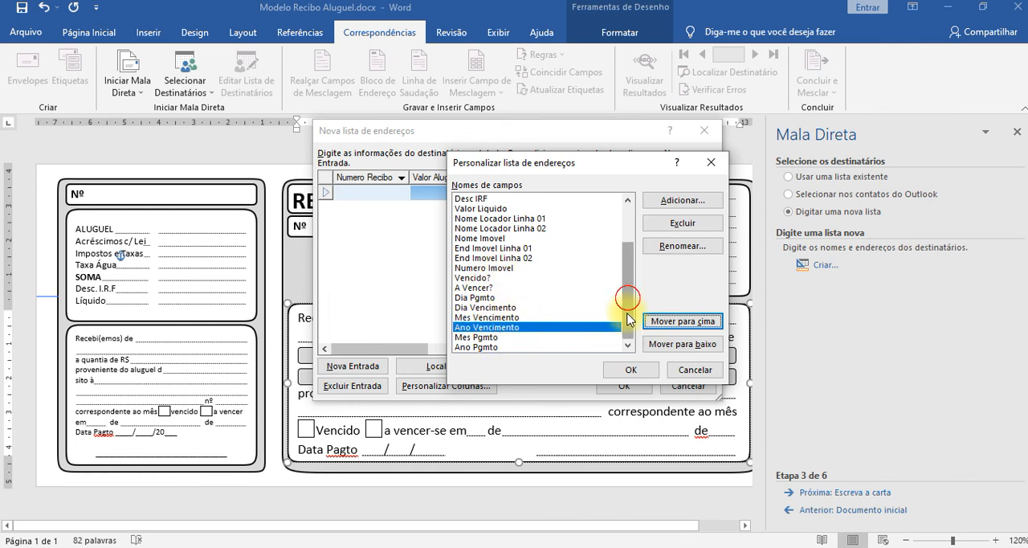
Move the Dia Pgmto field down between Ano Vencimento and Mes Pgmto, and accept the customized columns.
left_click(485, 299)
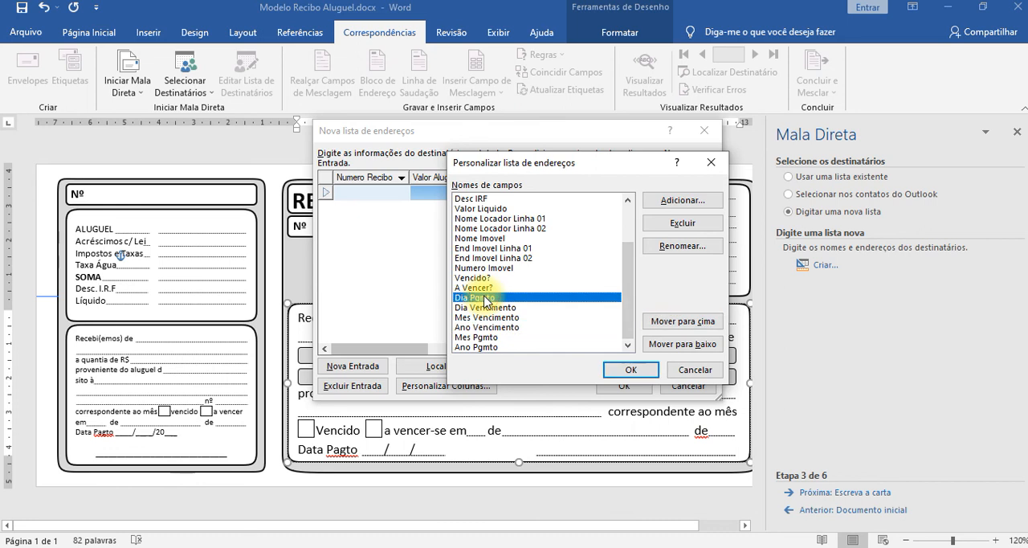
left_click(660, 345)
left_click(660, 345)
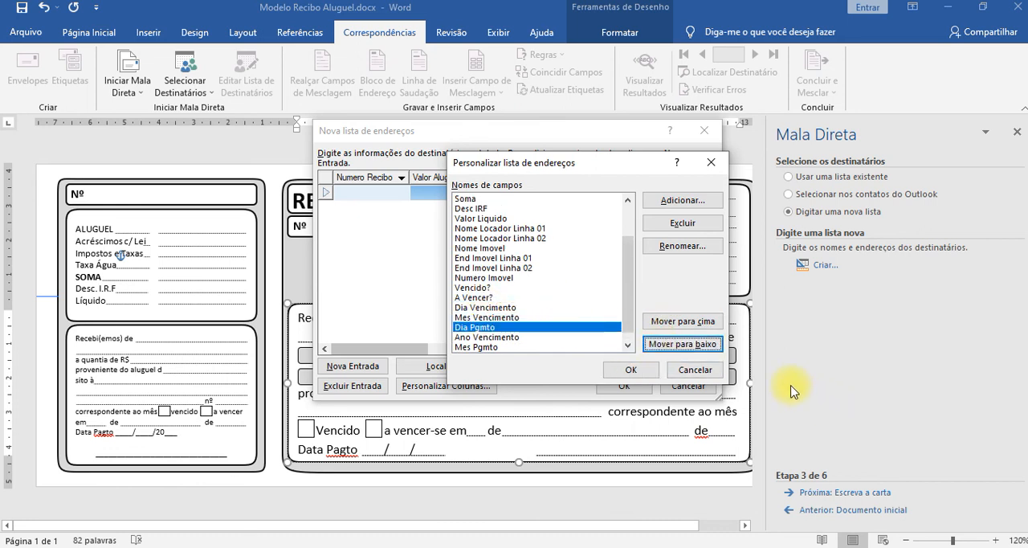
left_click(682, 344)
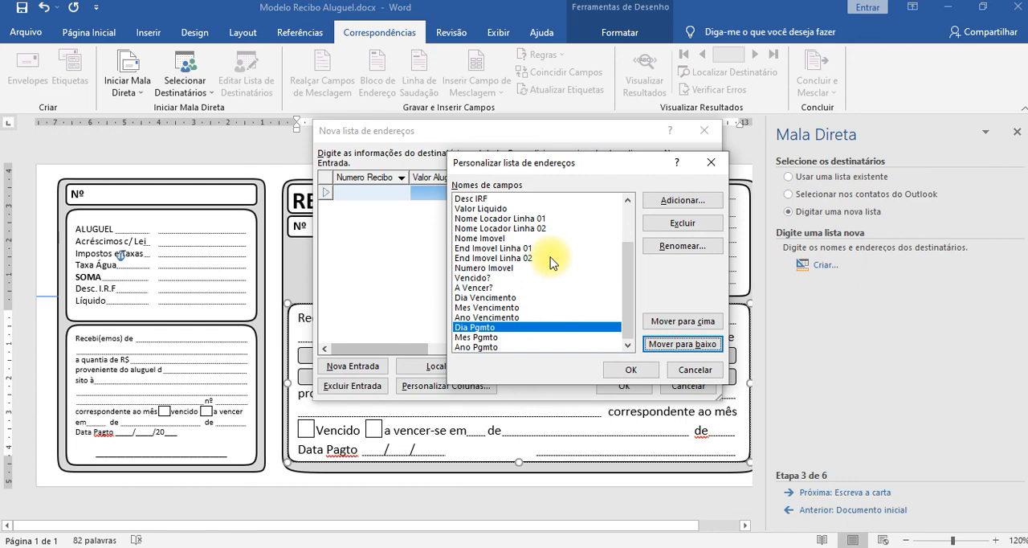
left_click(631, 371)
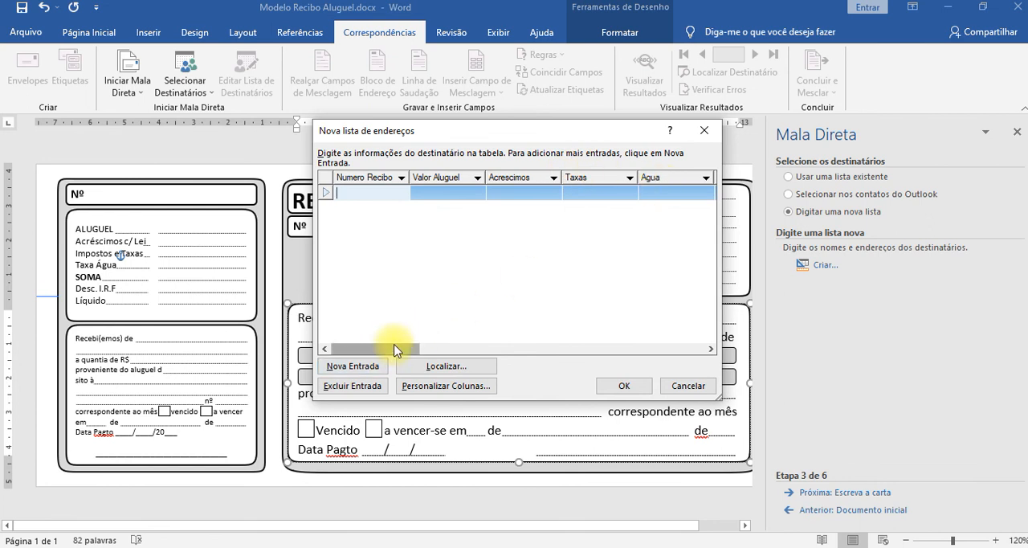
Accept the new address list and choose the Informatica folder under Dados (D:), Unemat, 2021-01 as its save location.
mouse_move(394, 348)
left_mouse_down()
mouse_move(687, 337)
mouse_move(578, 351)
mouse_move(394, 342)
mouse_move(409, 355)
mouse_move(392, 361)
left_mouse_up()
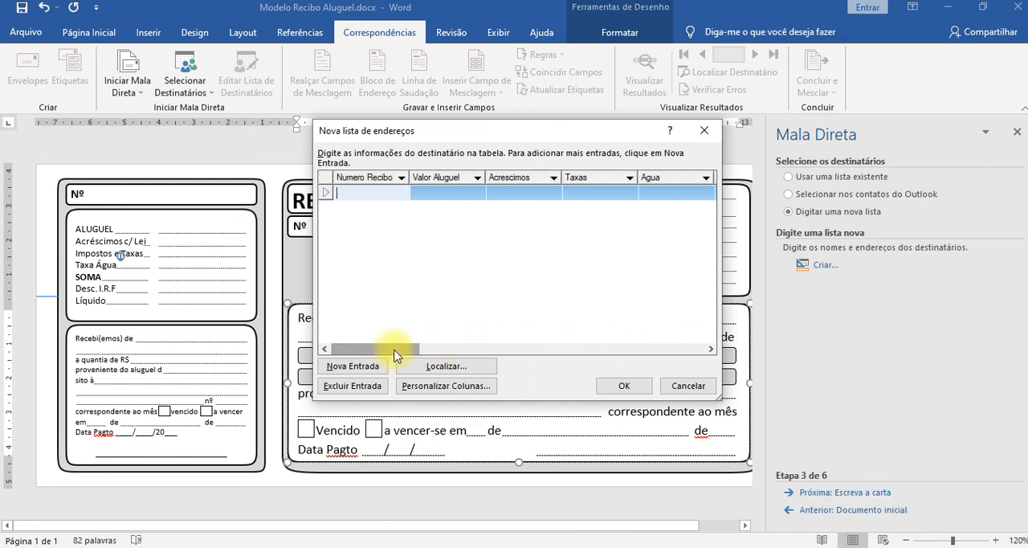
left_click(618, 389)
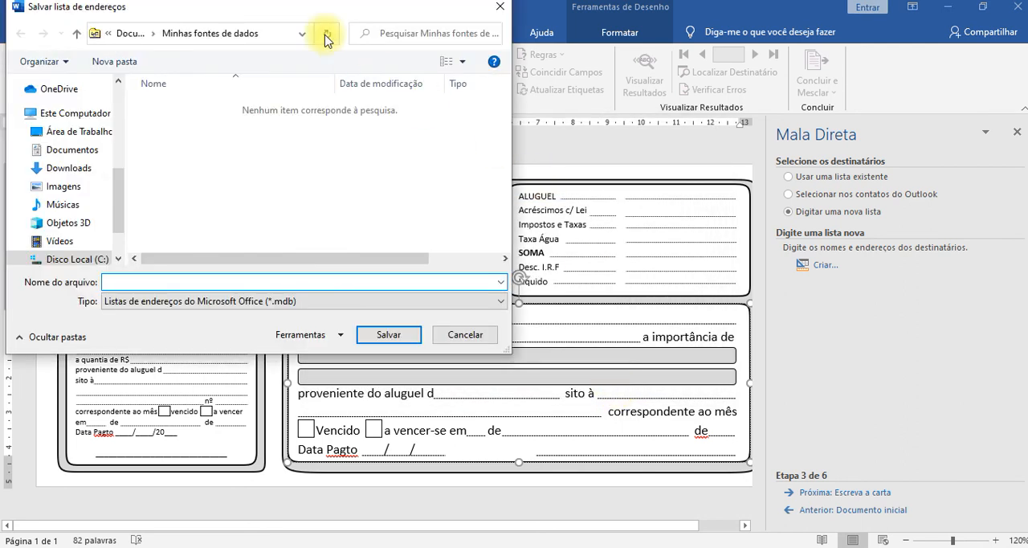
left_click_drag(285, 10, 632, 131)
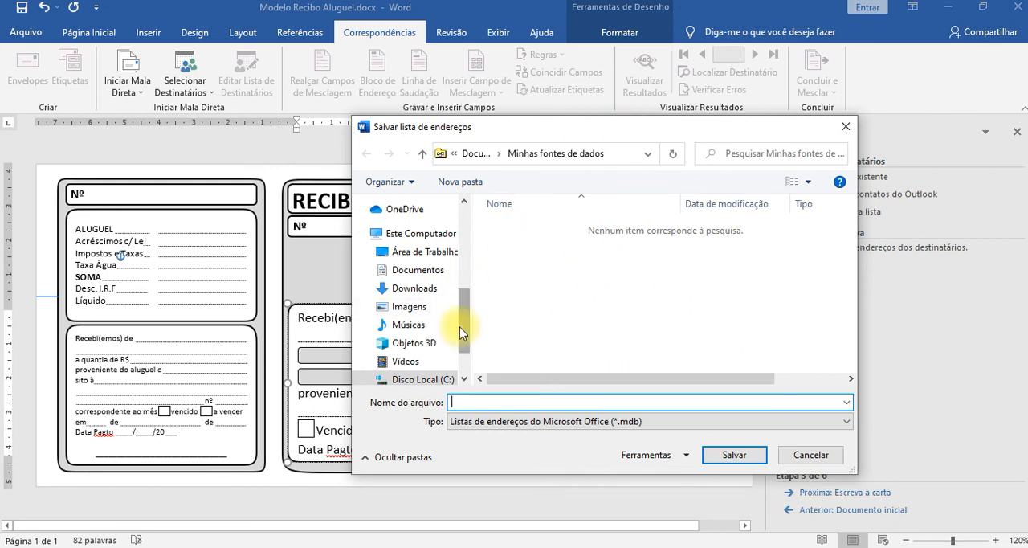
left_click_drag(460, 327, 464, 354)
left_click(412, 342)
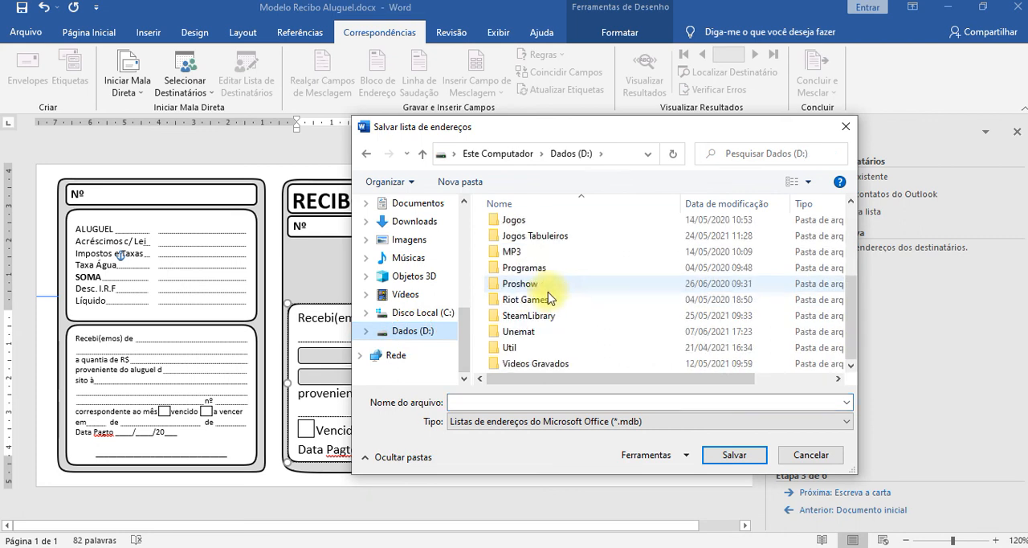
double_click(518, 332)
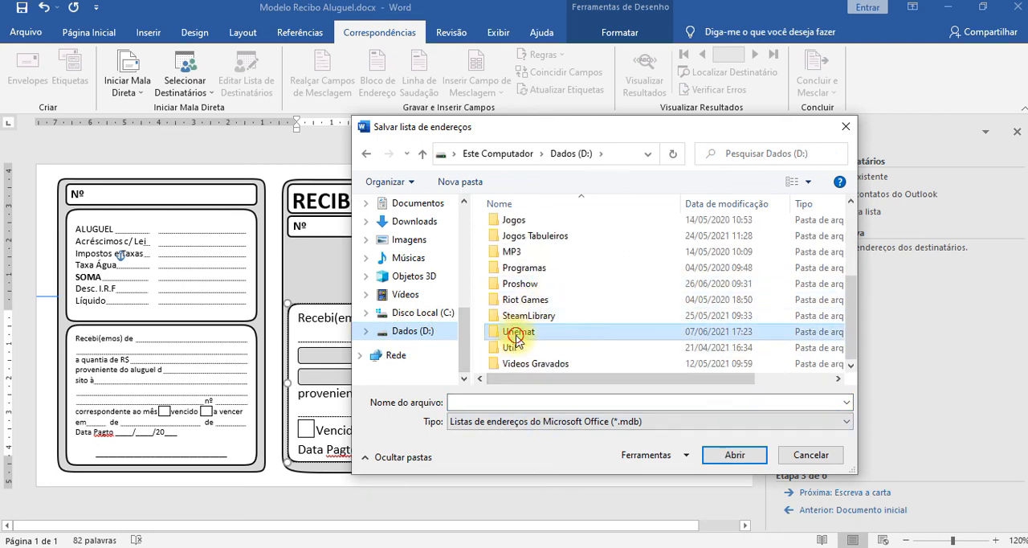
scroll(530, 314, "down", 5)
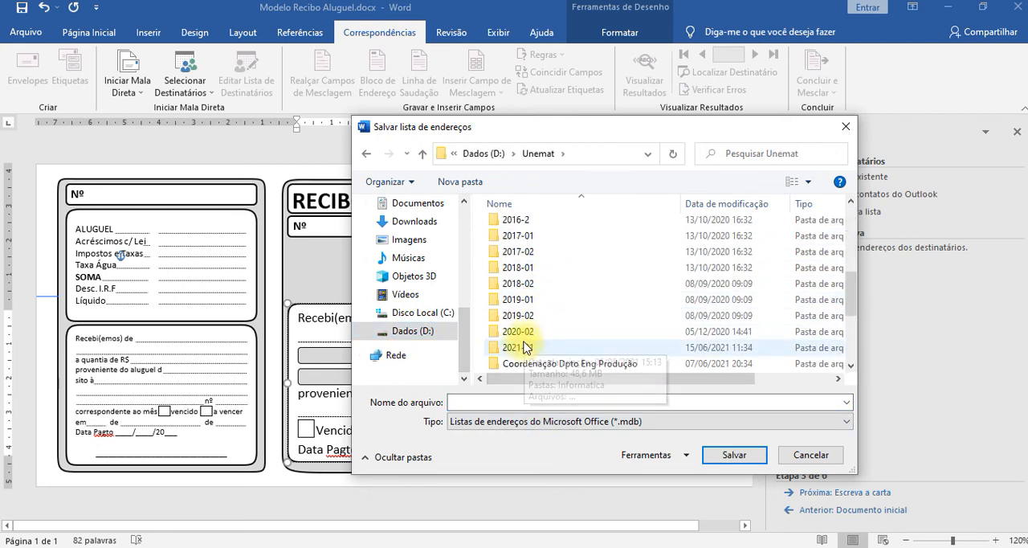
double_click(522, 331)
double_click(526, 228)
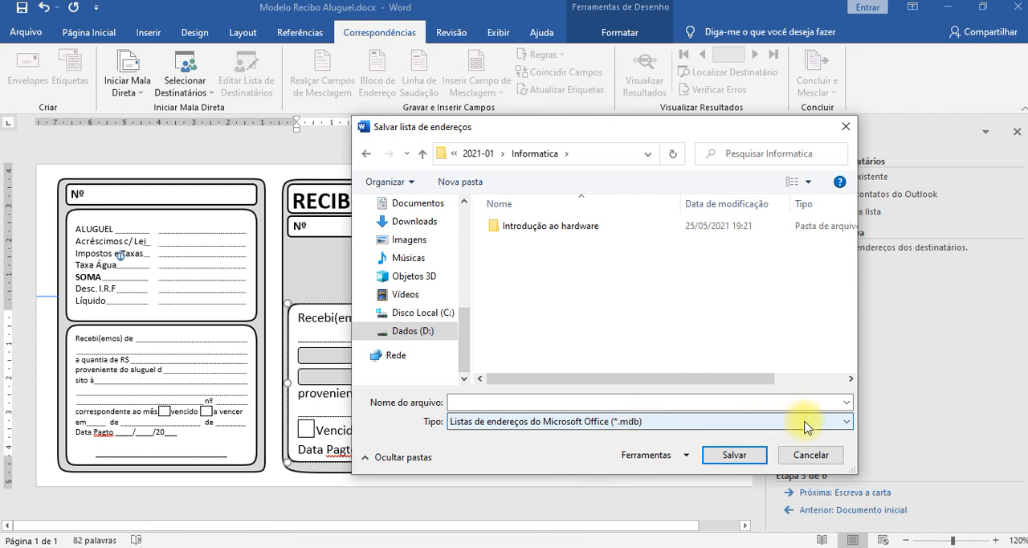
Check which file types and extra tools are available for saving the address list.
left_click(848, 425)
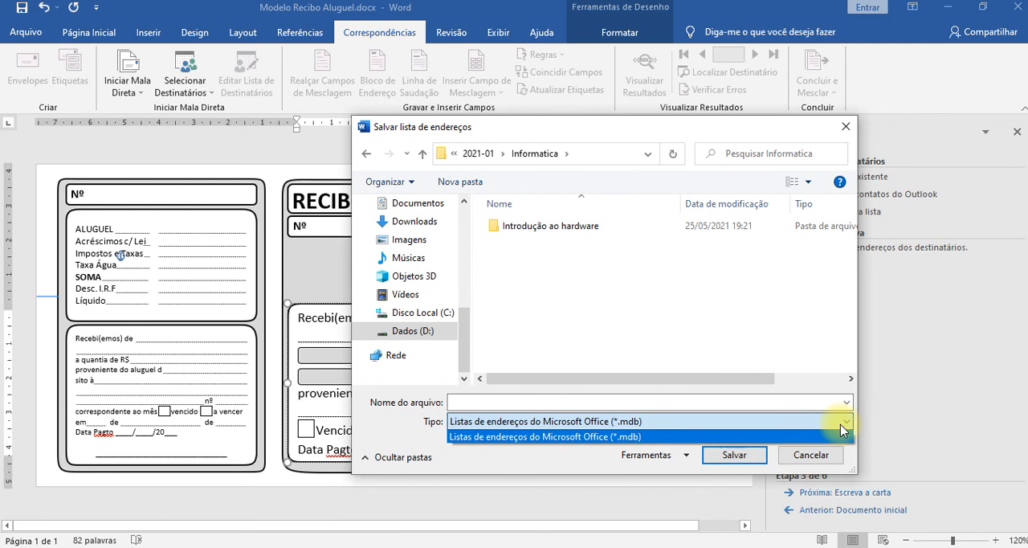
left_click(493, 447)
left_click(586, 422)
left_click(586, 422)
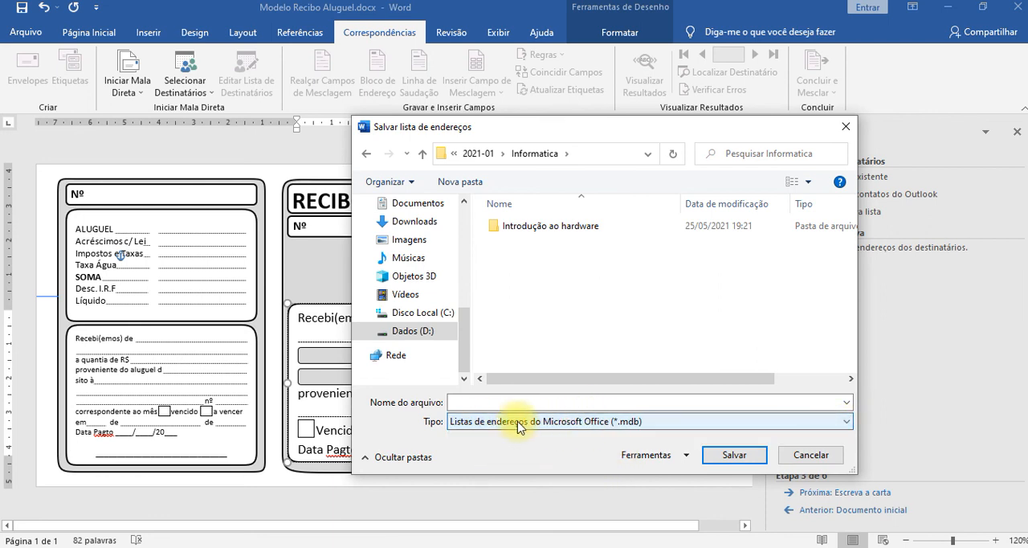
left_click(618, 455)
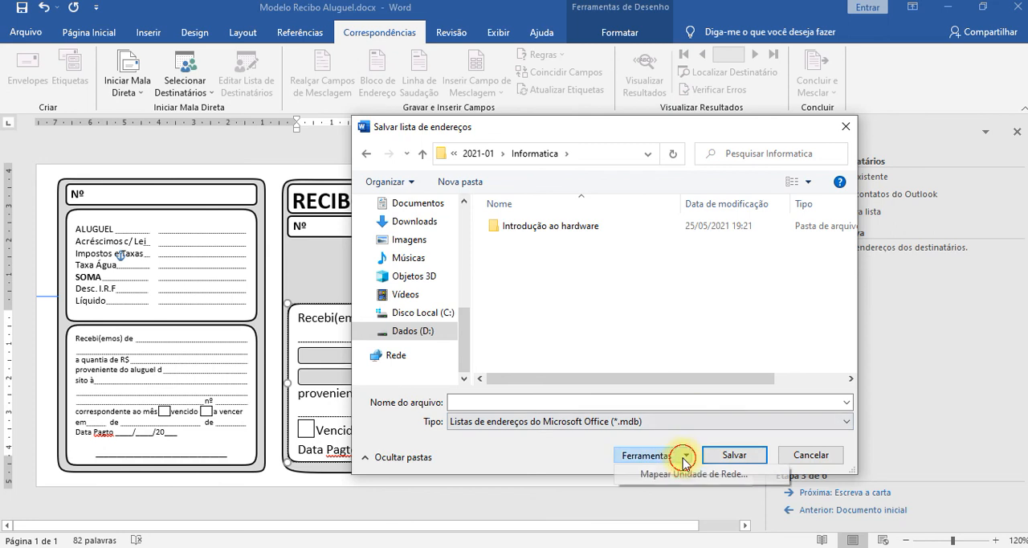
left_click(552, 448)
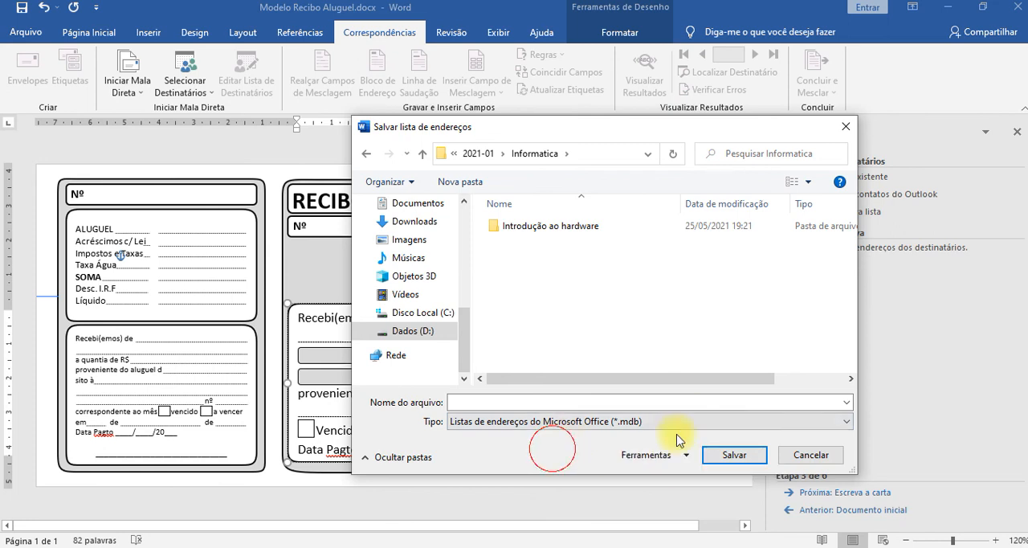
Save the address list under the file name Modelo Recibo Aluguel BD.
left_click(547, 400)
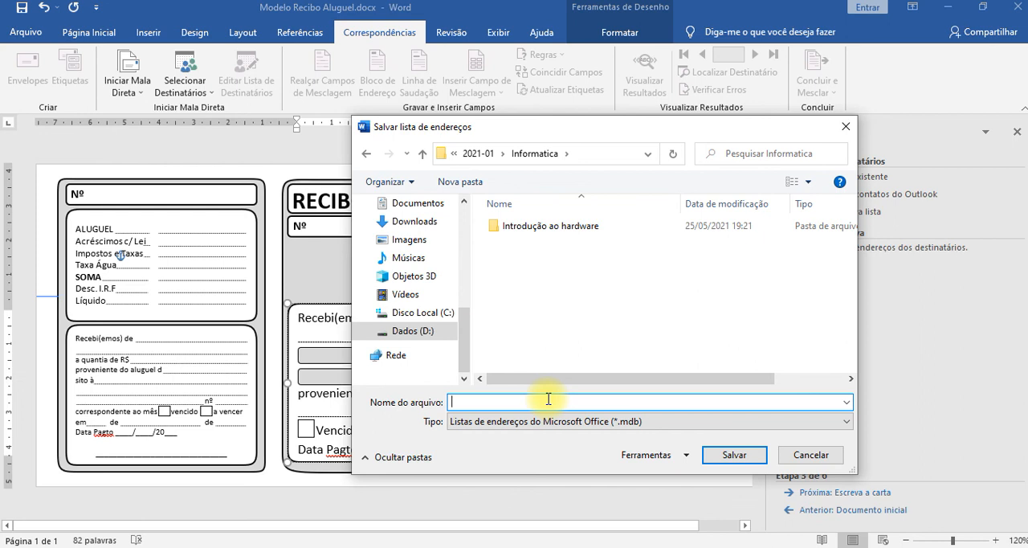
type("Modelo Recibo Aluguel")
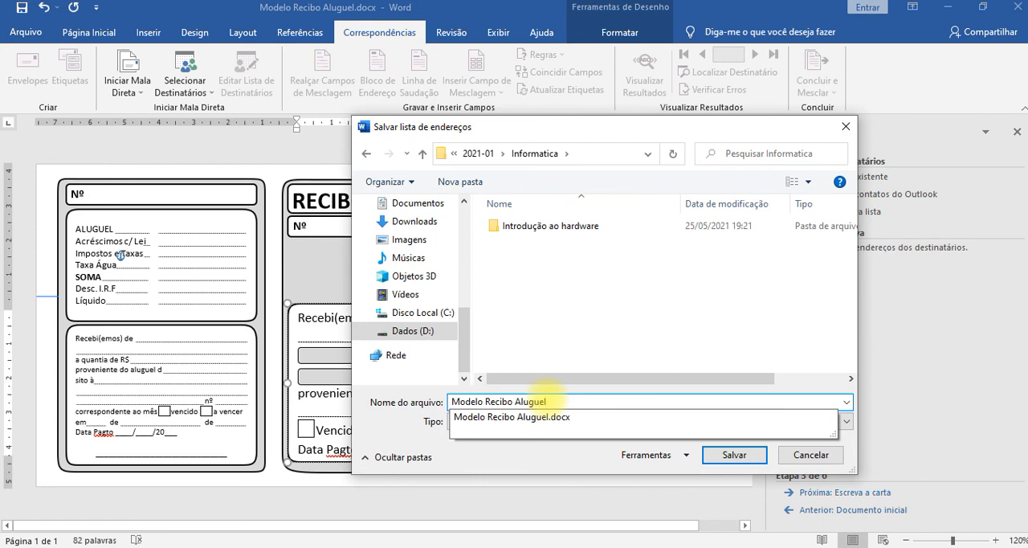
left_click(547, 401)
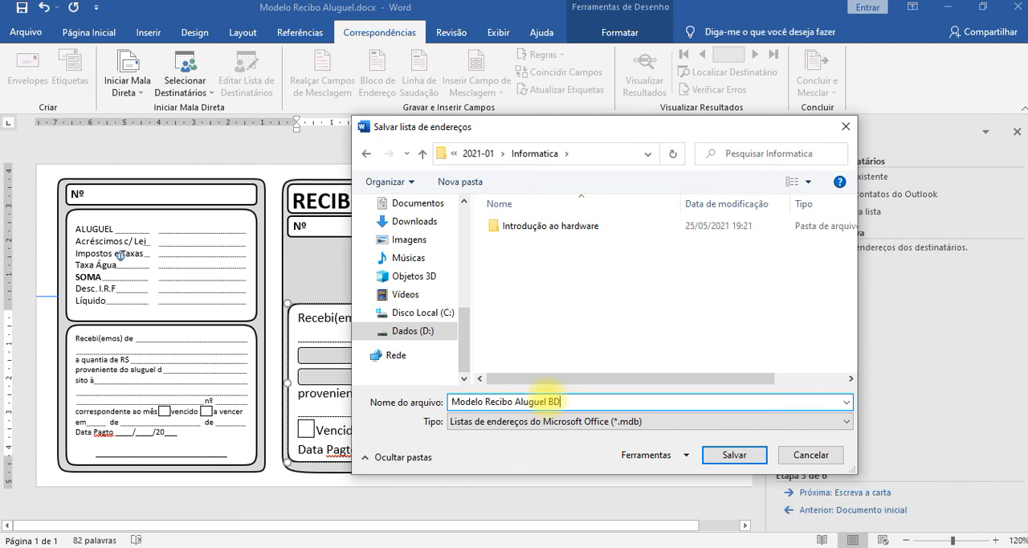
left_click(733, 455)
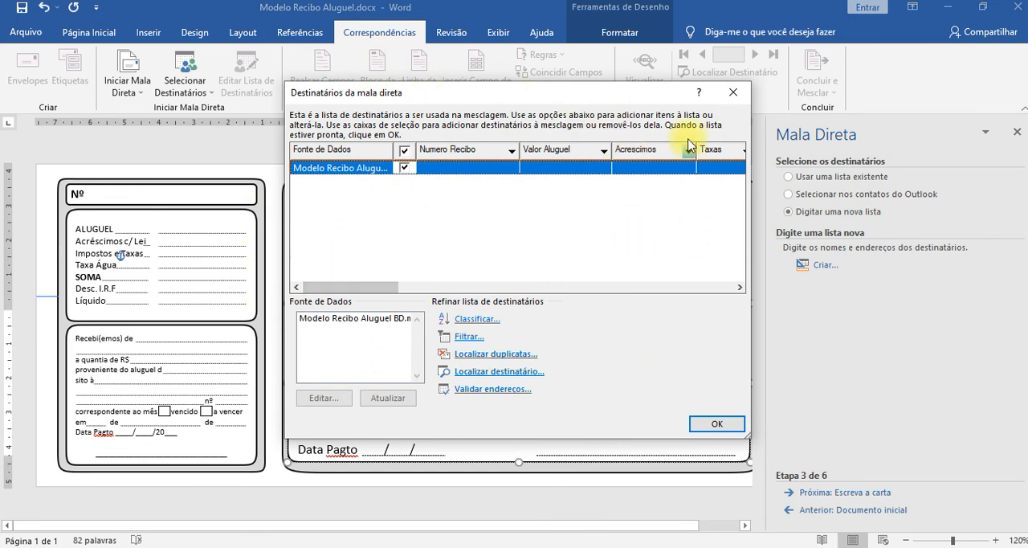
Examine the sort options for the recipients and the fields offered as sort criteria, leaving without applying a sort.
left_click(482, 321)
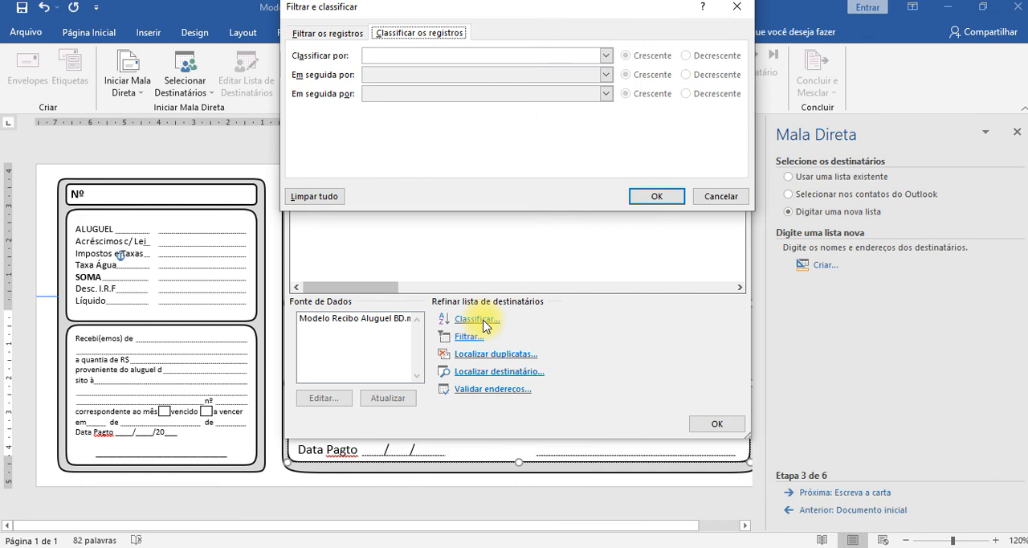
left_click(720, 197)
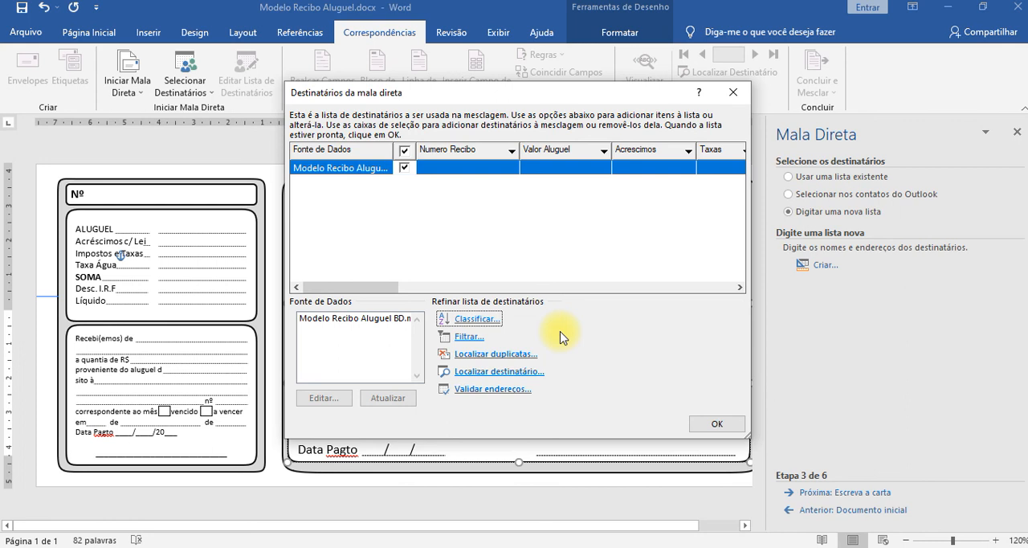
left_click(476, 321)
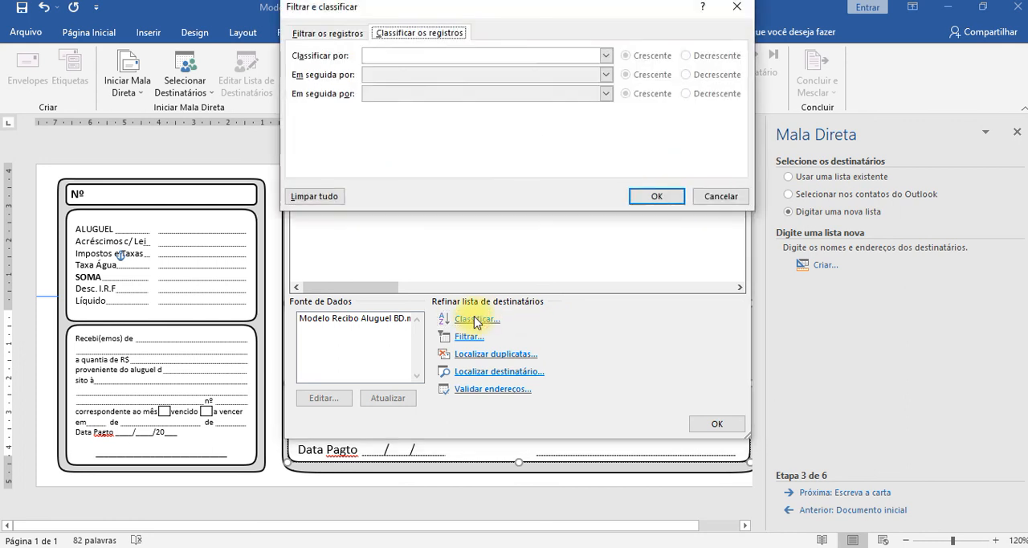
left_click(605, 56)
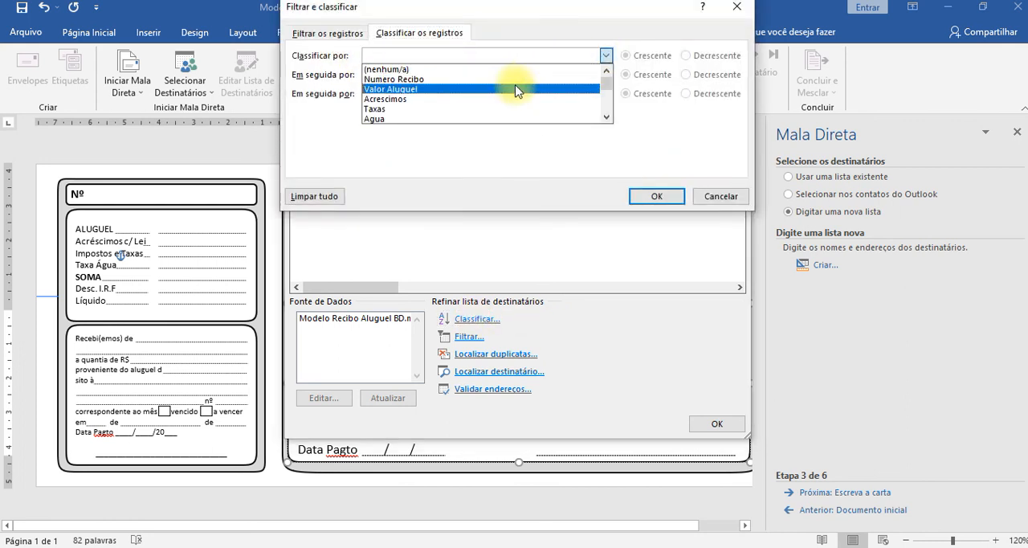
scroll(514, 91, "down", 5)
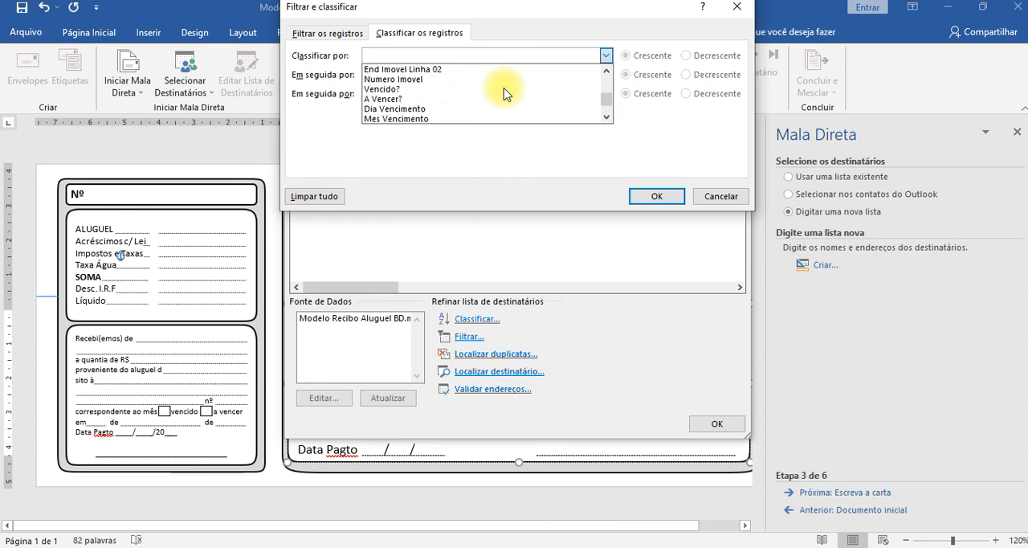
scroll(506, 94, "down", 2)
scroll(502, 90, "up", 6)
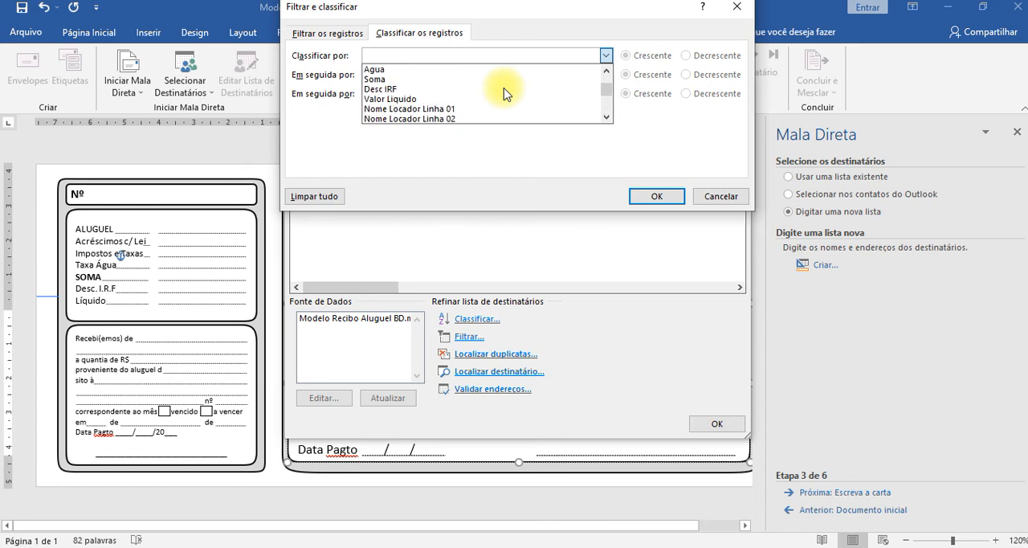
left_click(719, 196)
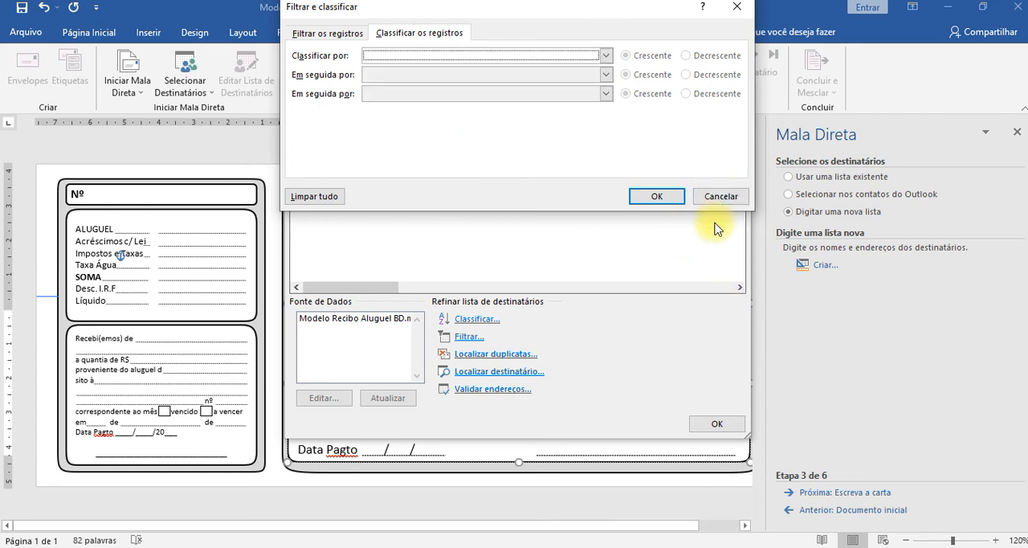
left_click(720, 196)
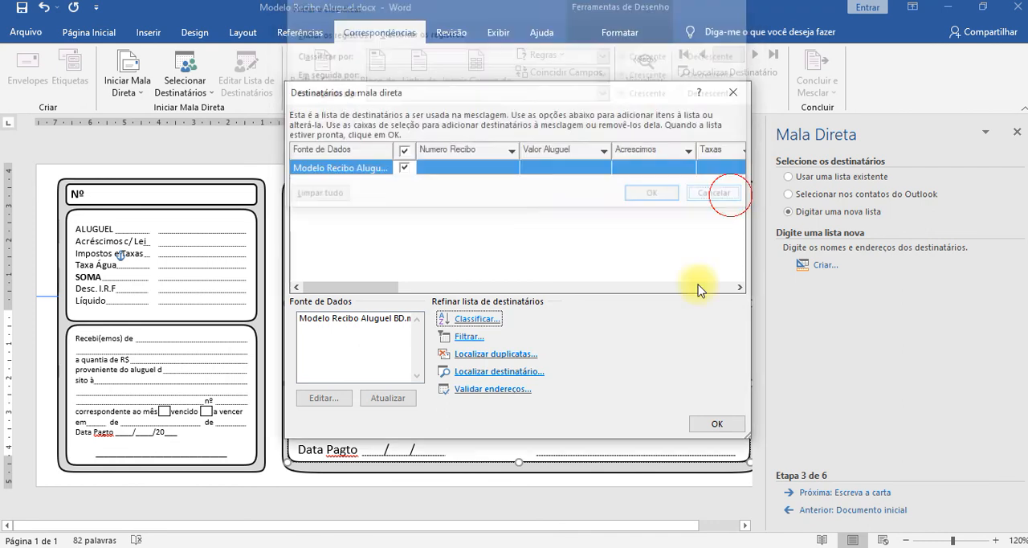
Try a recipient filter condition where Mes Vencimento is equal to Julho.
left_click(472, 340)
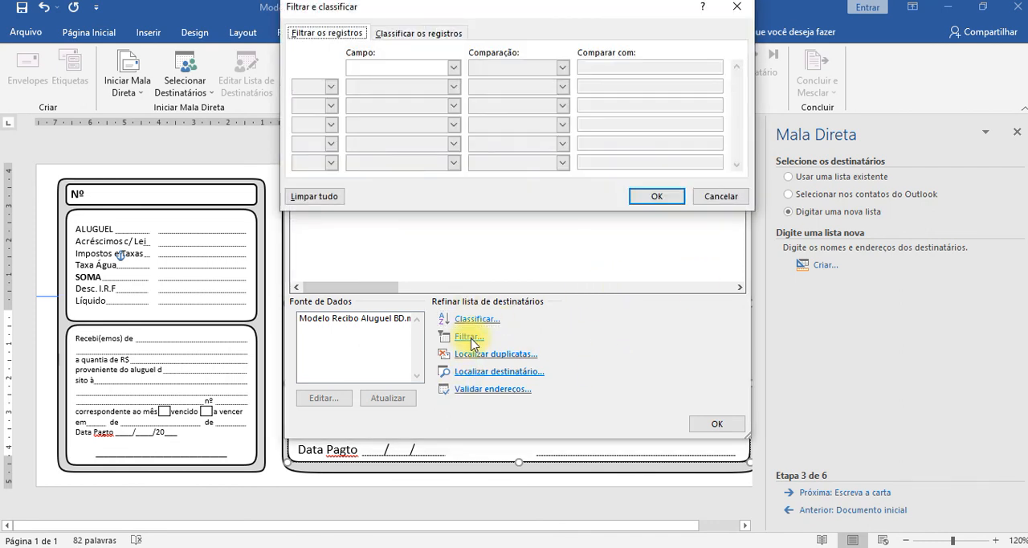
left_click(454, 68)
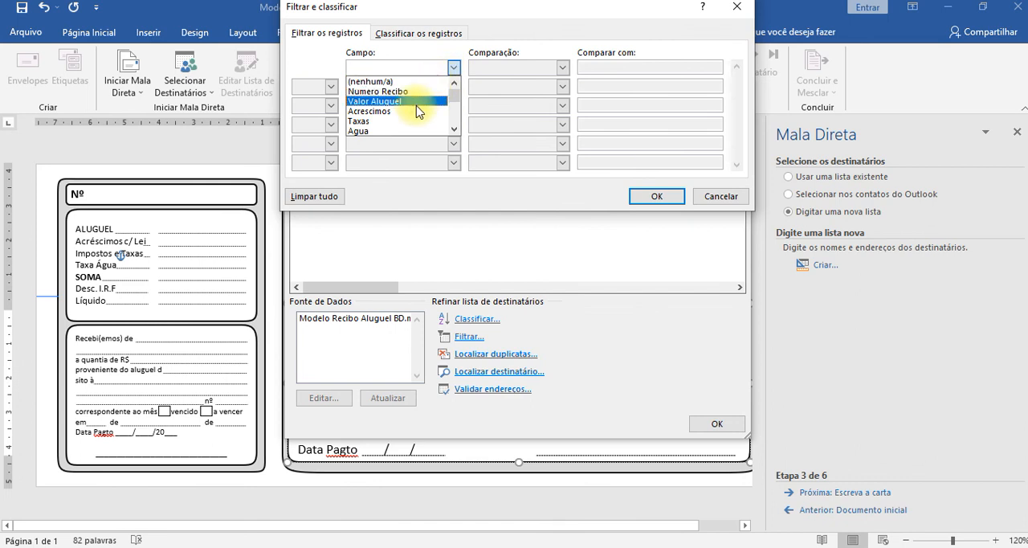
scroll(417, 111, "down", 2)
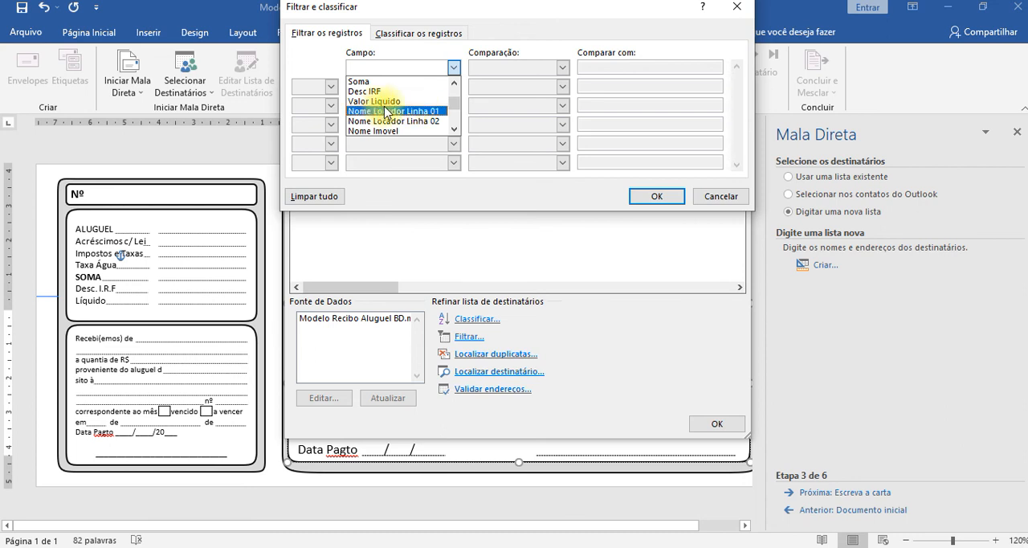
scroll(387, 112, "down", 3)
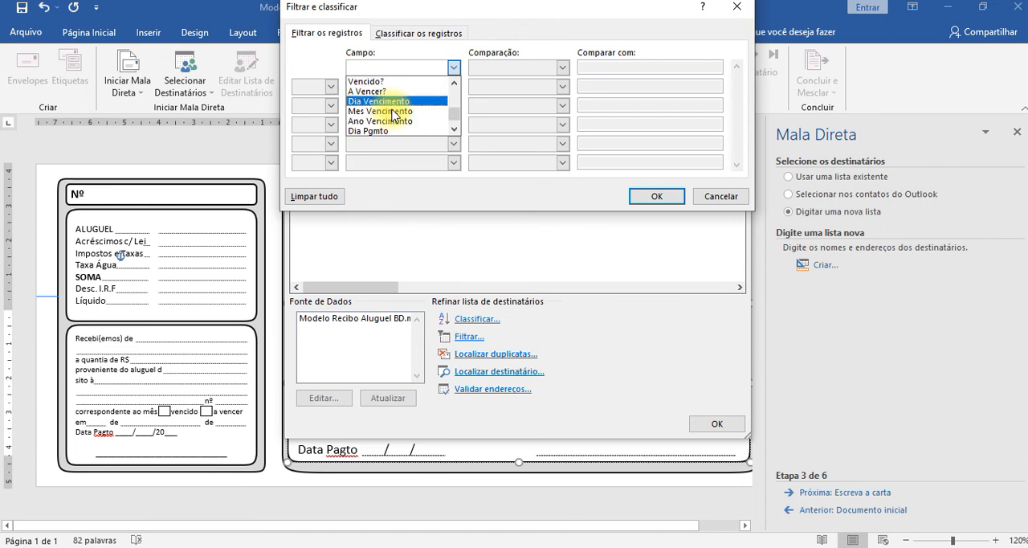
left_click(393, 112)
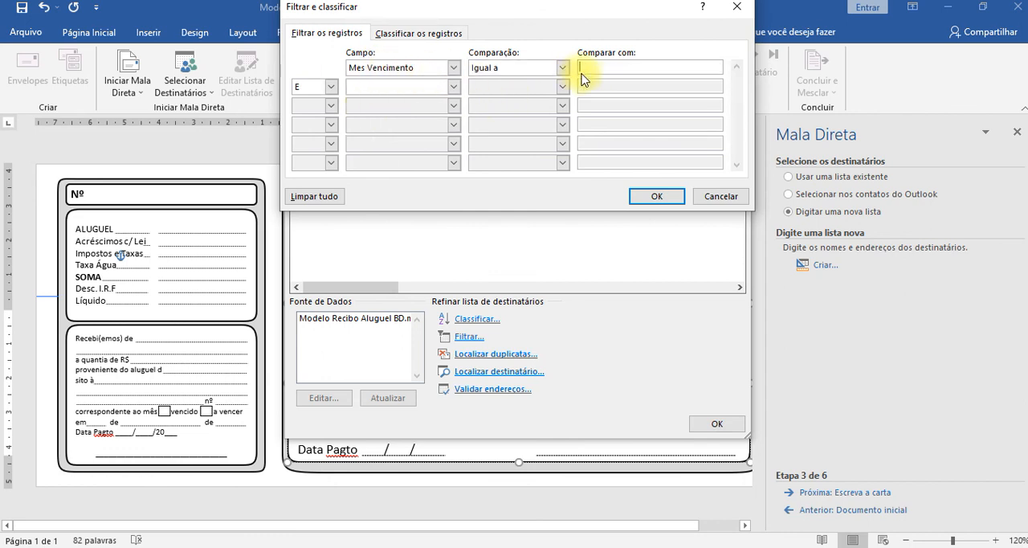
type("Julho")
Try a second filter condition with Ano Vencimento equal to 21, leaving without applying the filter.
left_click(454, 86)
scroll(393, 136, "down", 3)
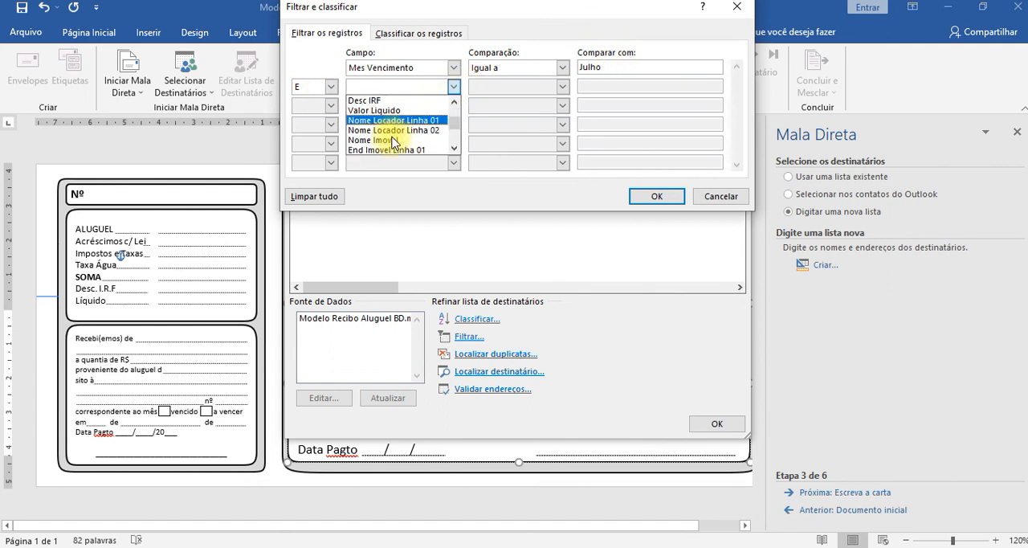
scroll(389, 138, "down", 3)
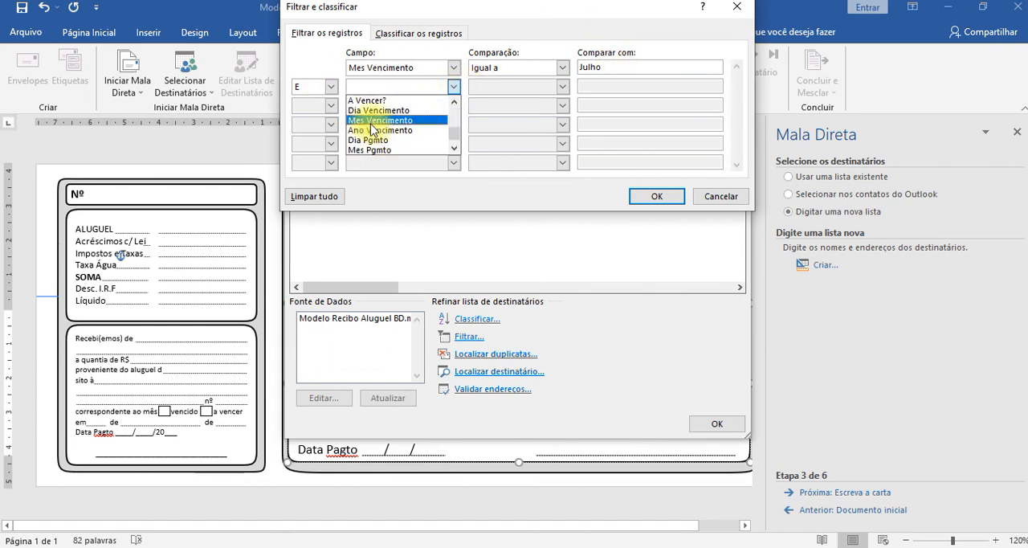
scroll(372, 128, "down", 1)
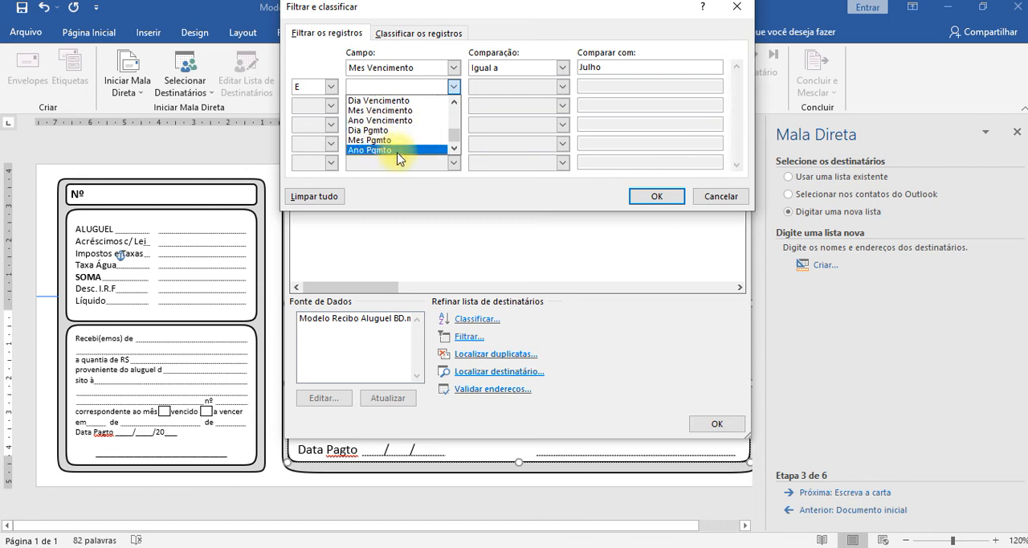
left_click(402, 119)
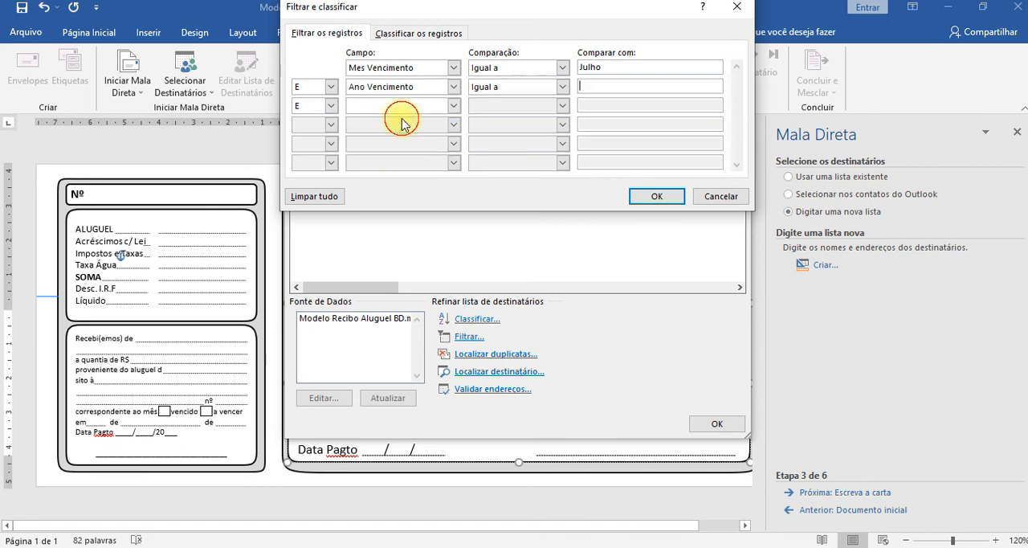
left_click(563, 87)
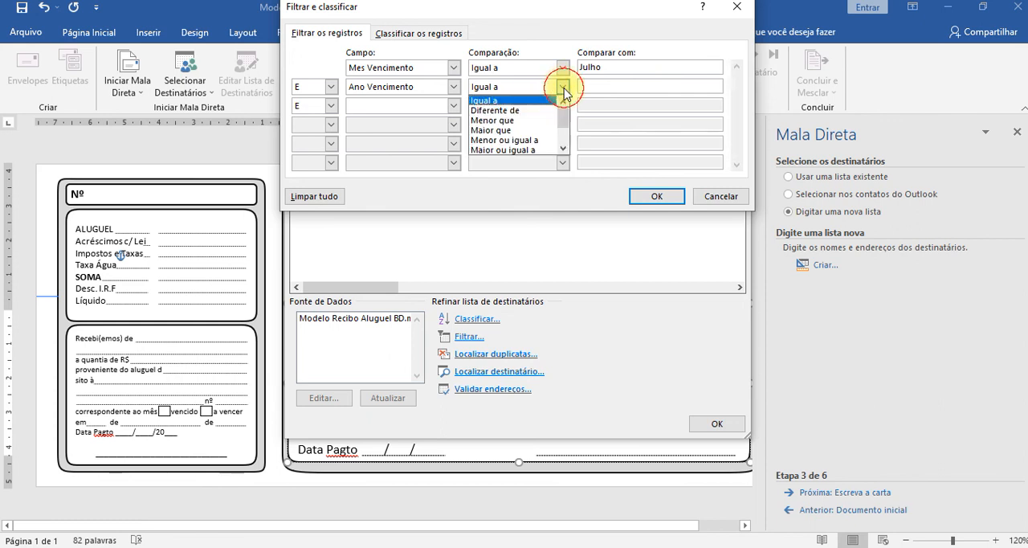
left_click(518, 99)
left_click(612, 87)
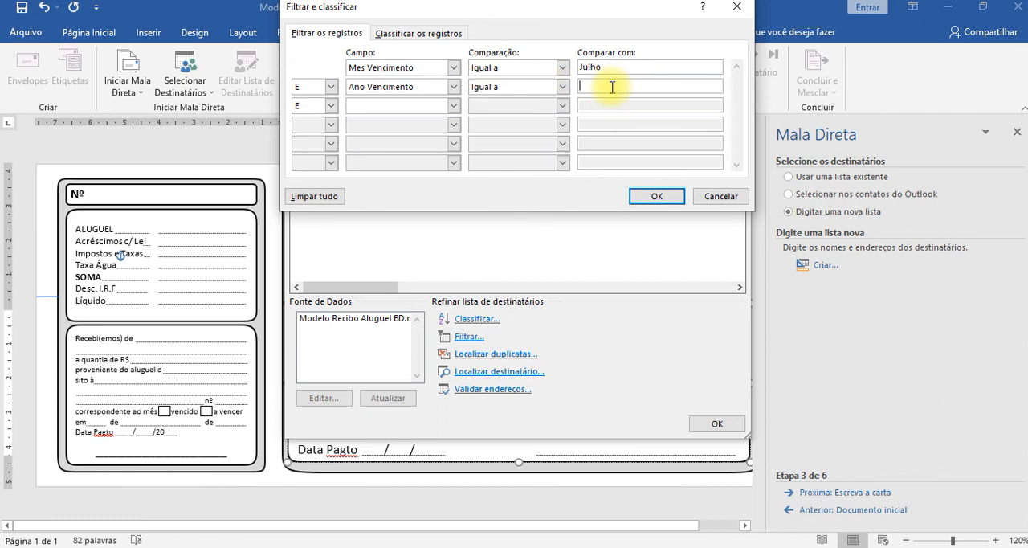
type("21")
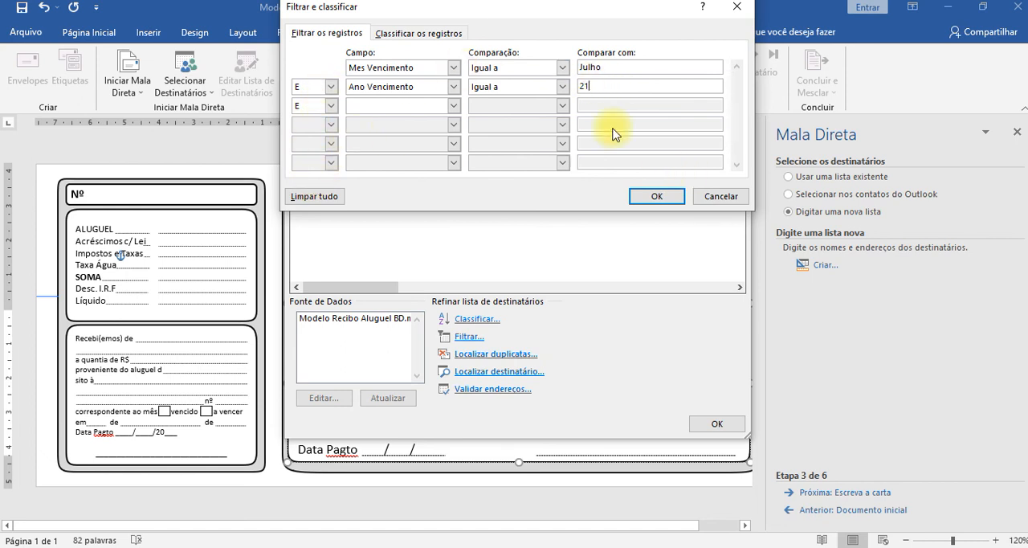
left_click(720, 196)
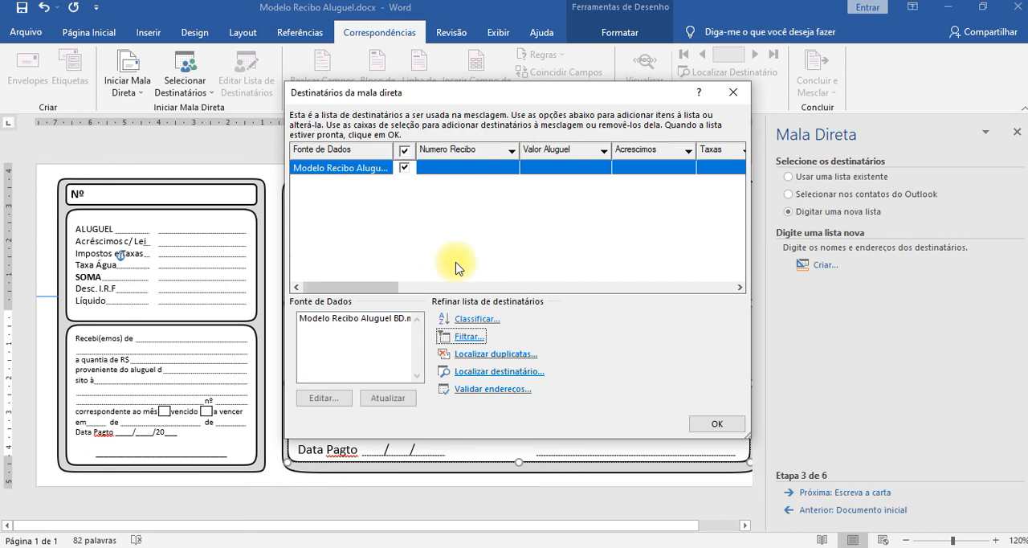
Check the recipient list's duplicate finder, recipient search and address validation, declining to look up validation software.
left_click(504, 355)
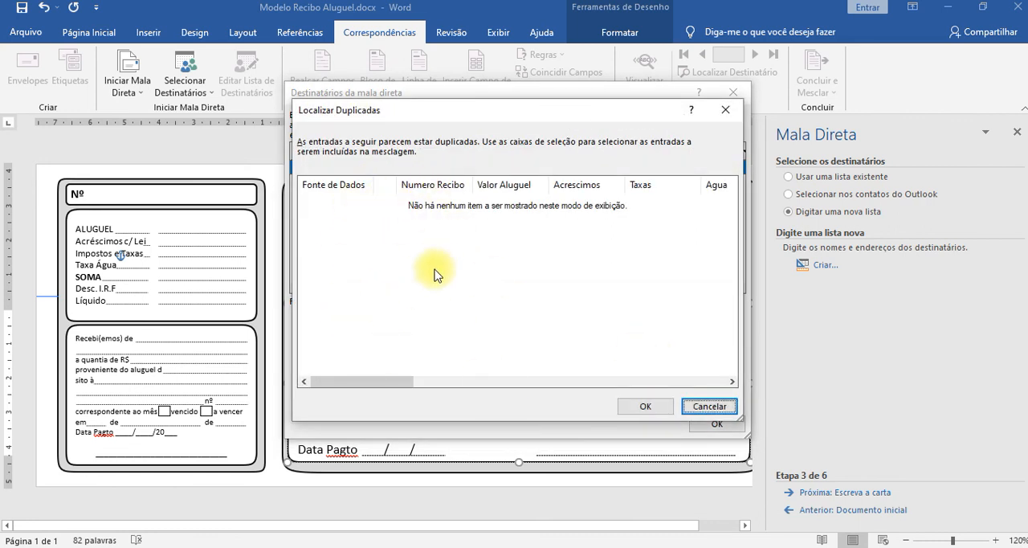
left_click(711, 406)
left_click(519, 372)
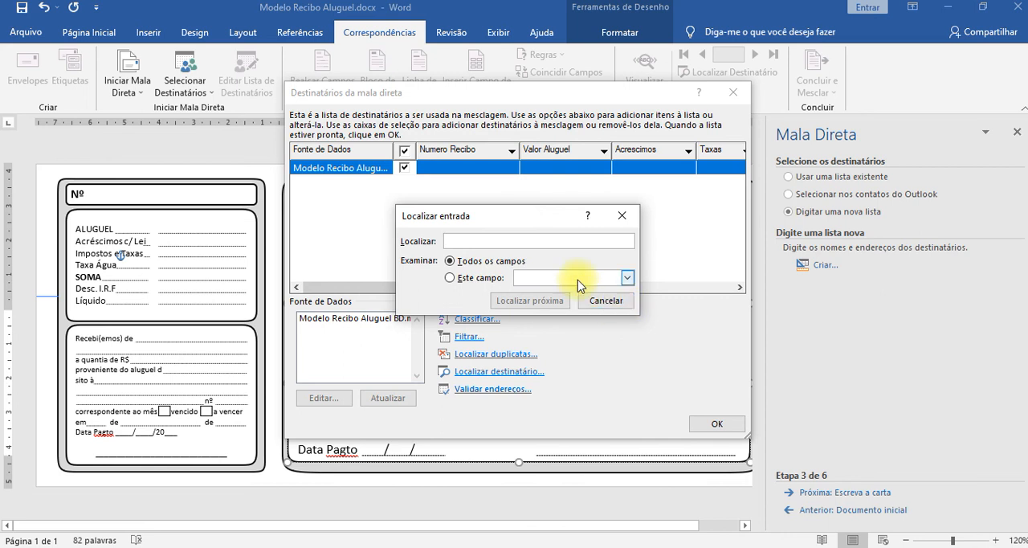
left_click(616, 301)
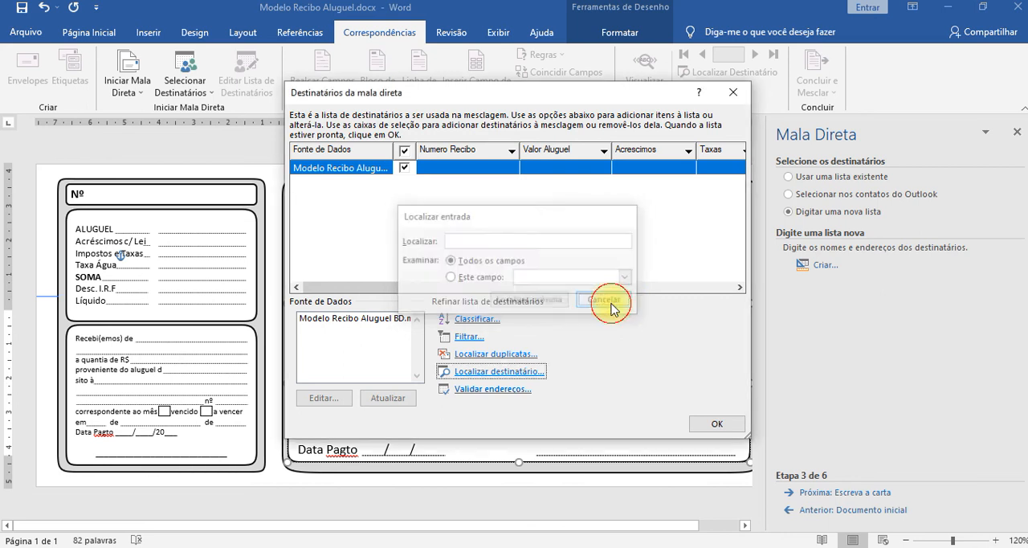
left_click(507, 389)
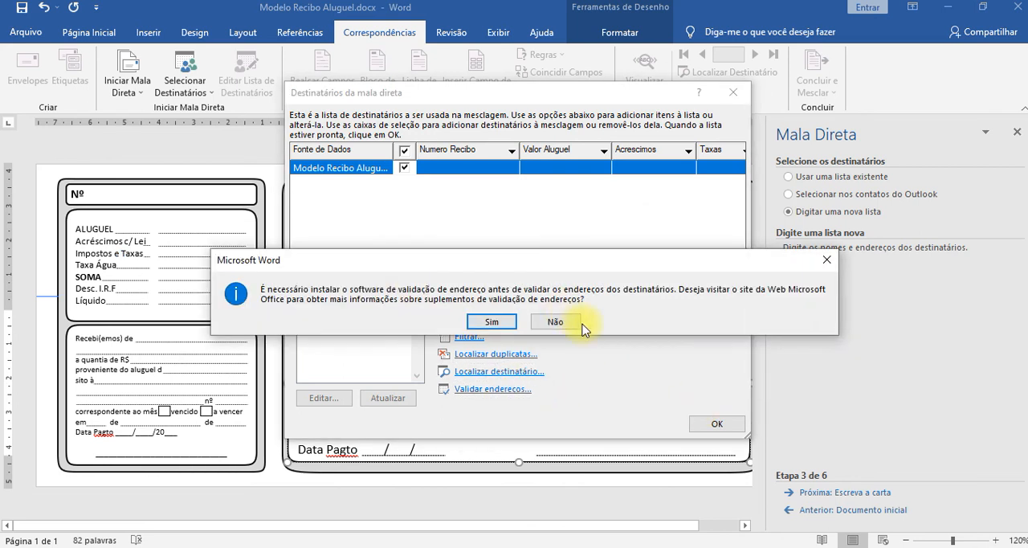
left_click(823, 267)
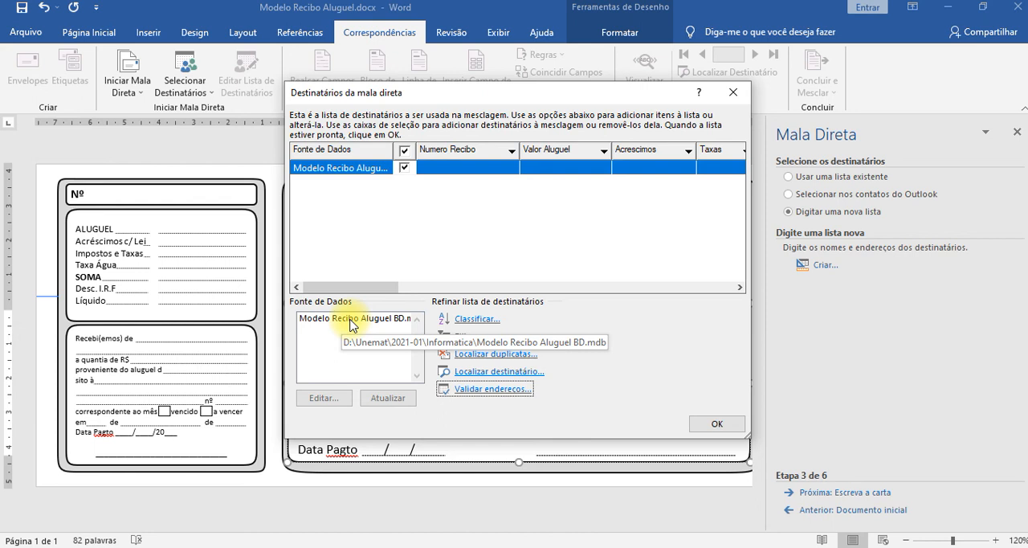
Accept the merge recipients, advance the mail merge wizard to its final stage and close the wizard.
left_click(718, 424)
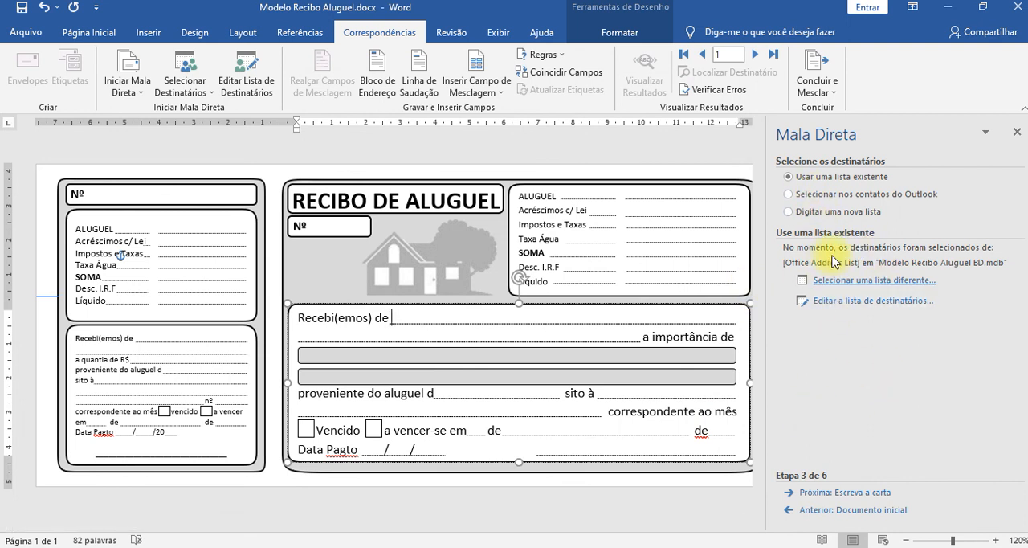
left_click(821, 493)
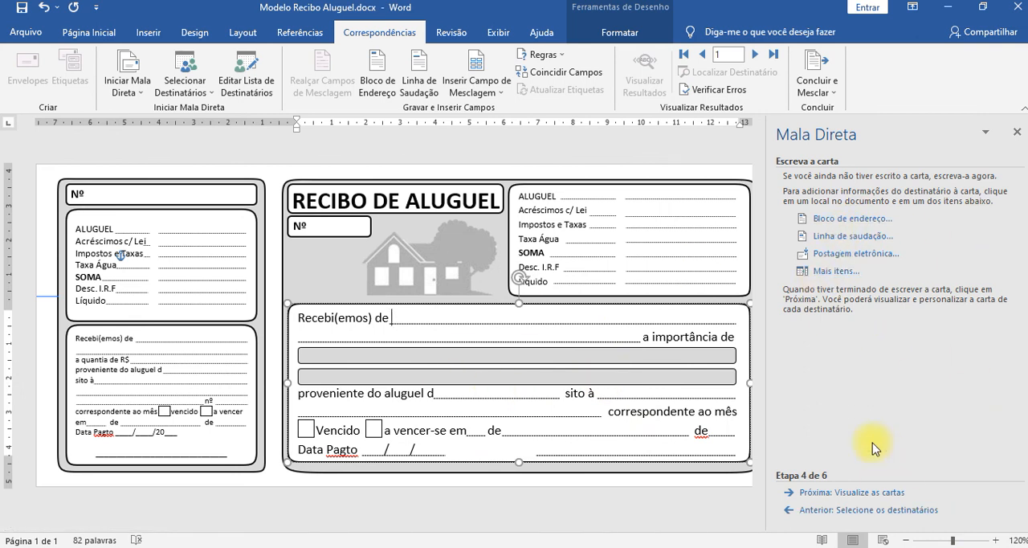
left_click(828, 493)
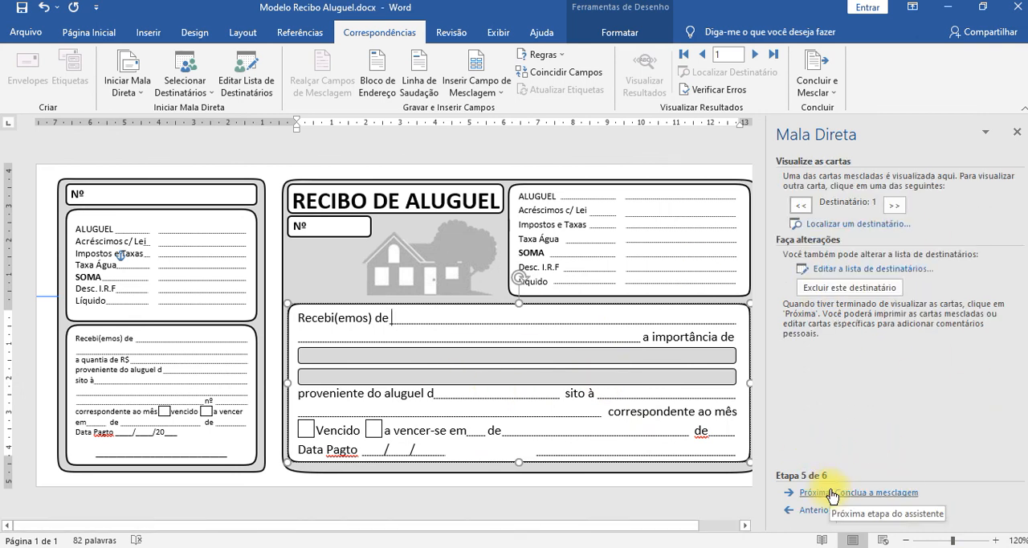
left_click(837, 498)
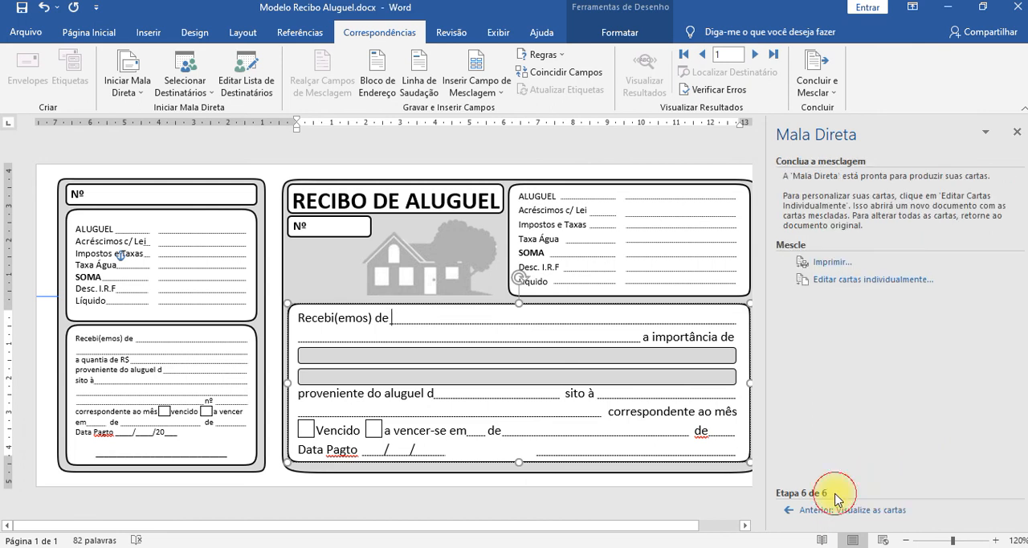
left_click(827, 511)
left_click(825, 511)
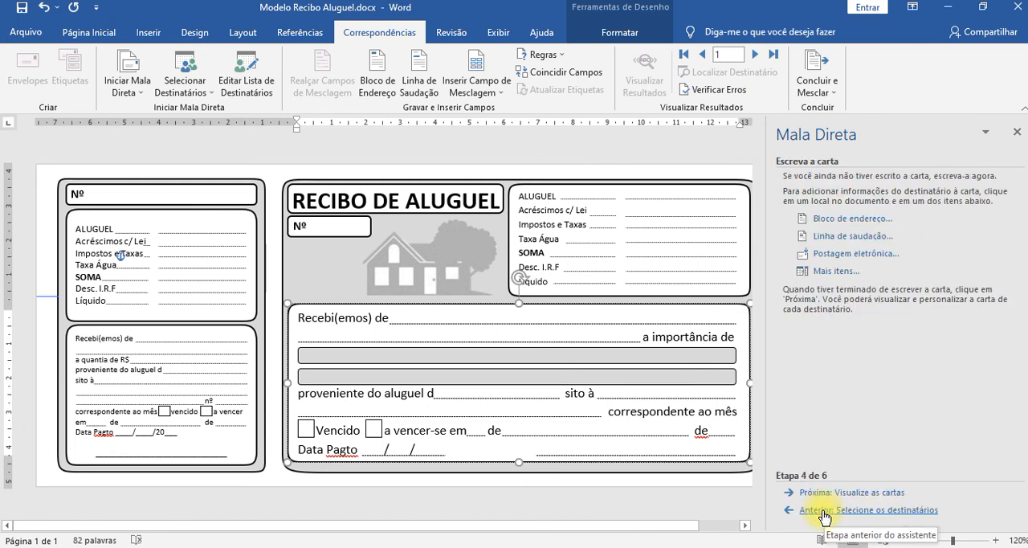
left_click(842, 492)
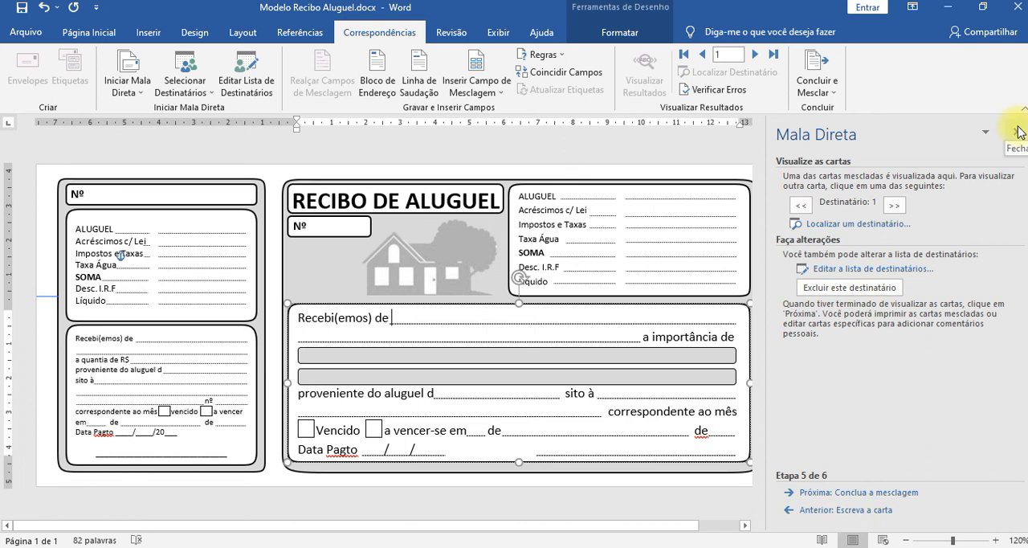
left_click(854, 491)
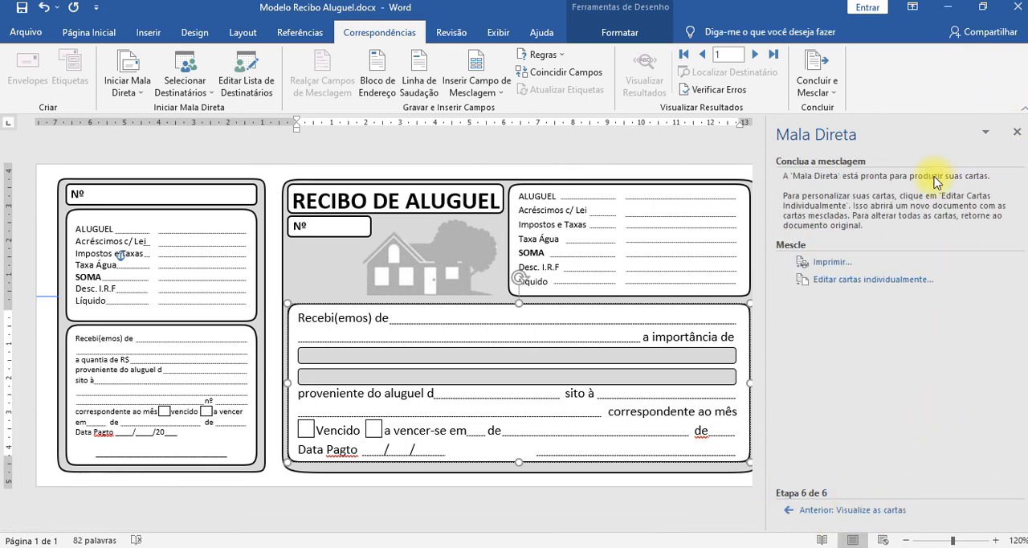
left_click(1016, 132)
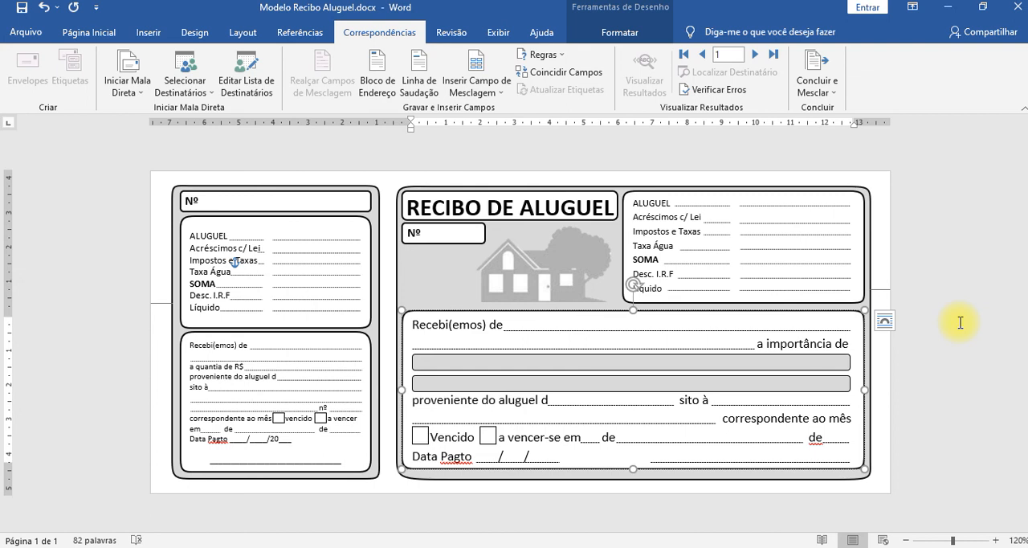
Compare the merge commands available outside and inside the receipt's text boxes, ending on the stub's Taxa Água value line.
left_click(960, 322)
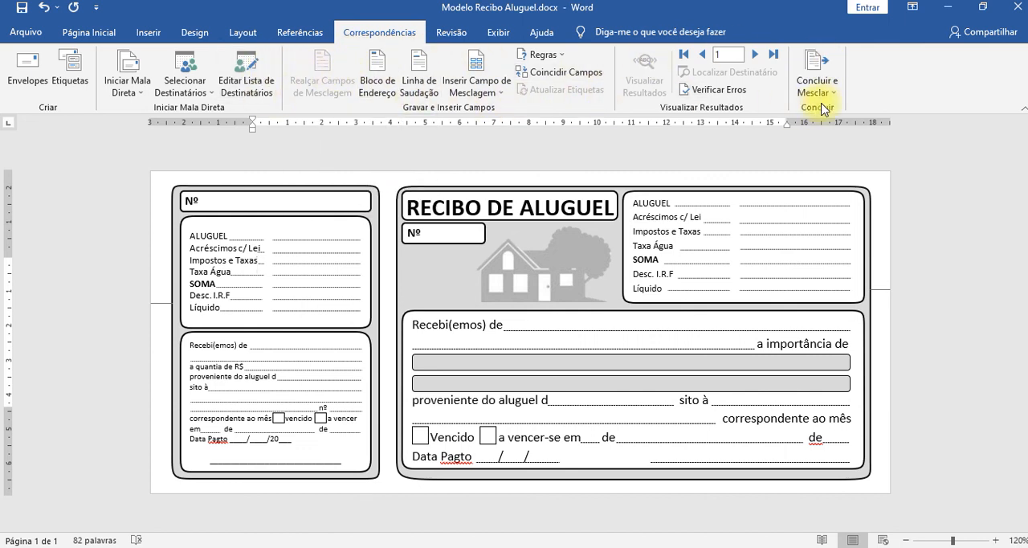
left_click(323, 58)
left_click(311, 271)
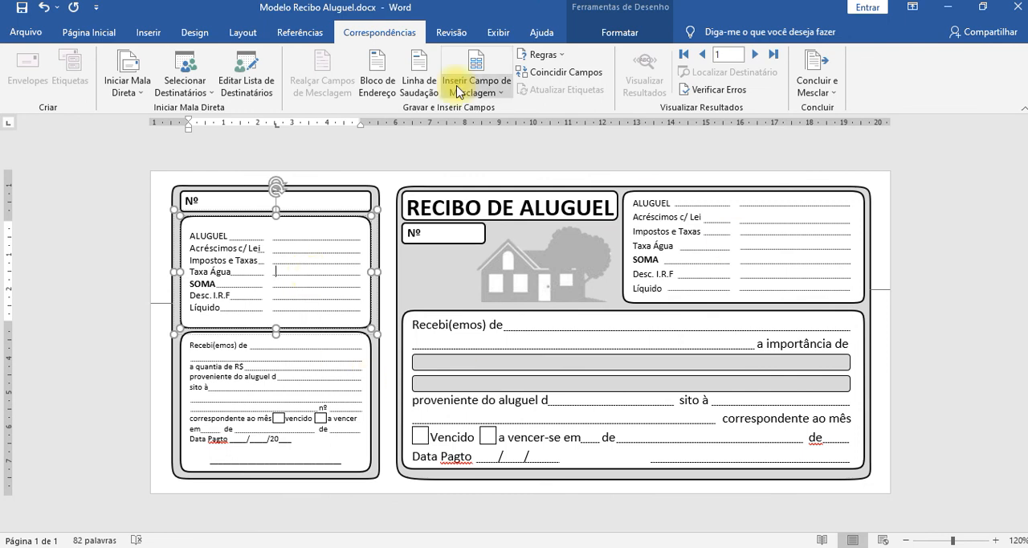
left_click(690, 243)
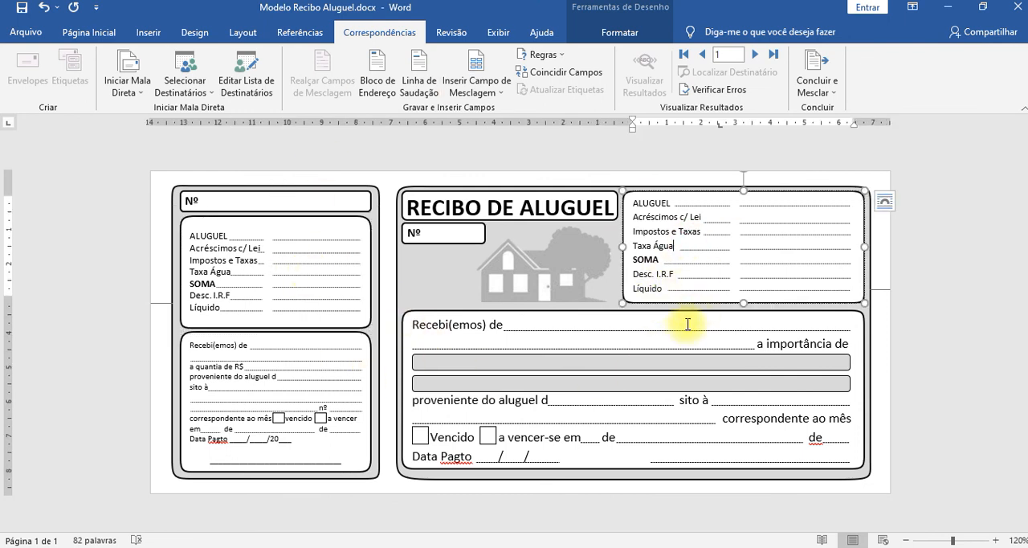
left_click(685, 326)
left_click(603, 406)
left_click(324, 378)
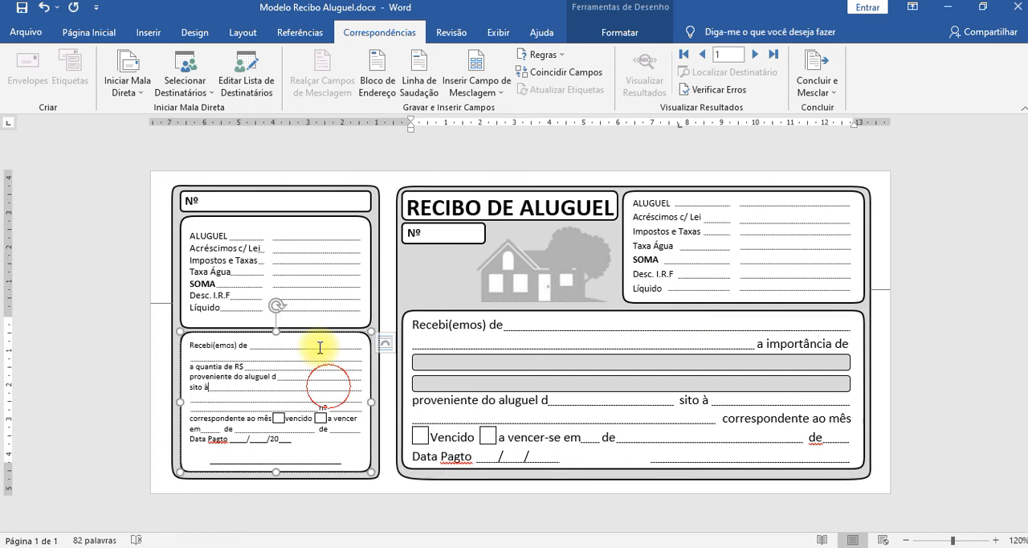
left_click(299, 275)
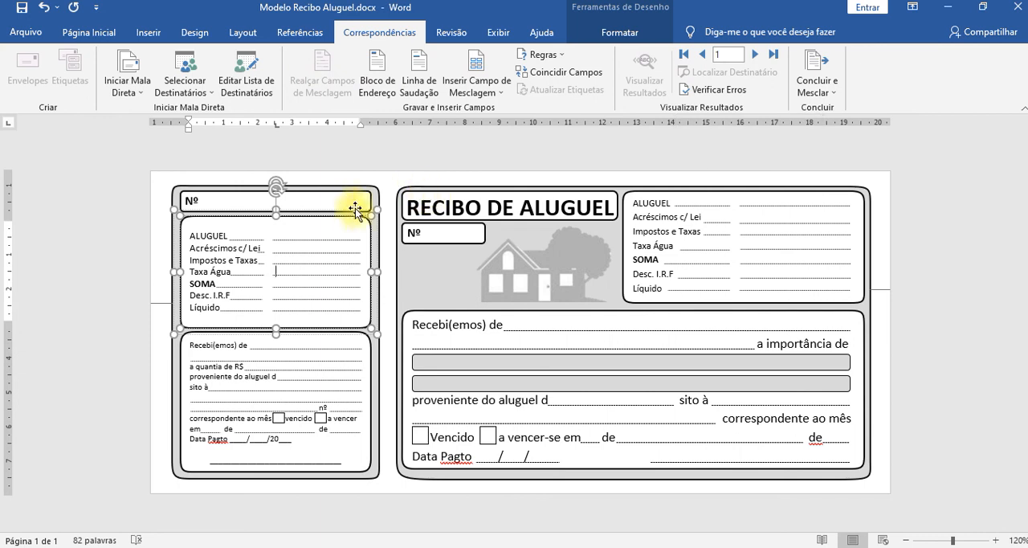
Review the recipient source options and the current recipient list without changing them.
left_click(200, 95)
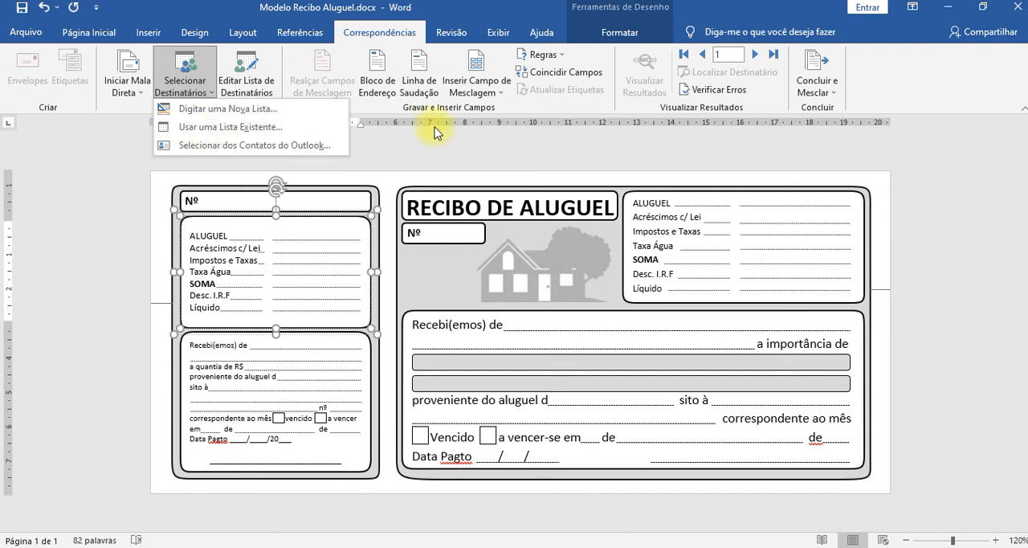
left_click(415, 152)
left_click(249, 86)
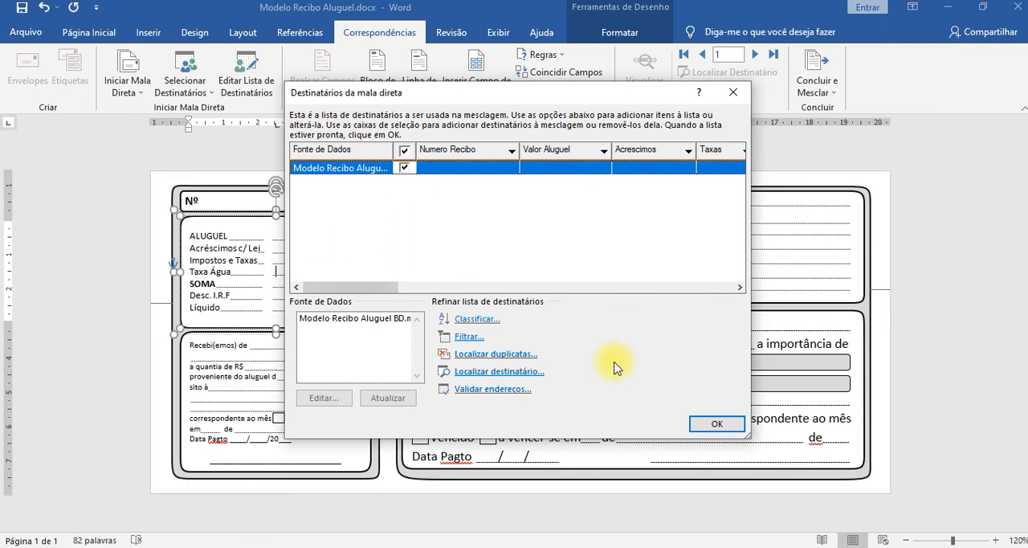
left_click(716, 425)
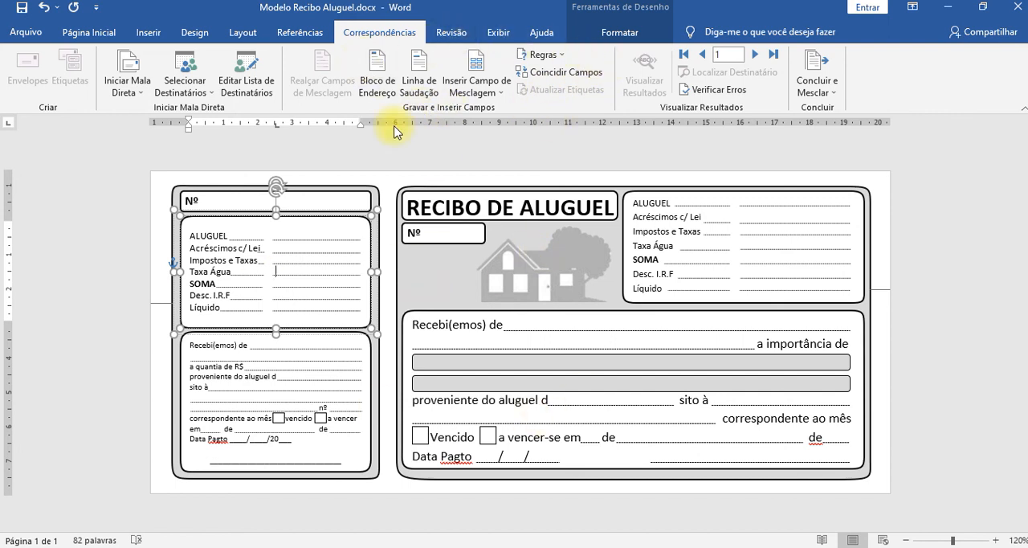
Examine the recipient name formats offered for an address block, leaving without inserting one.
left_click(371, 69)
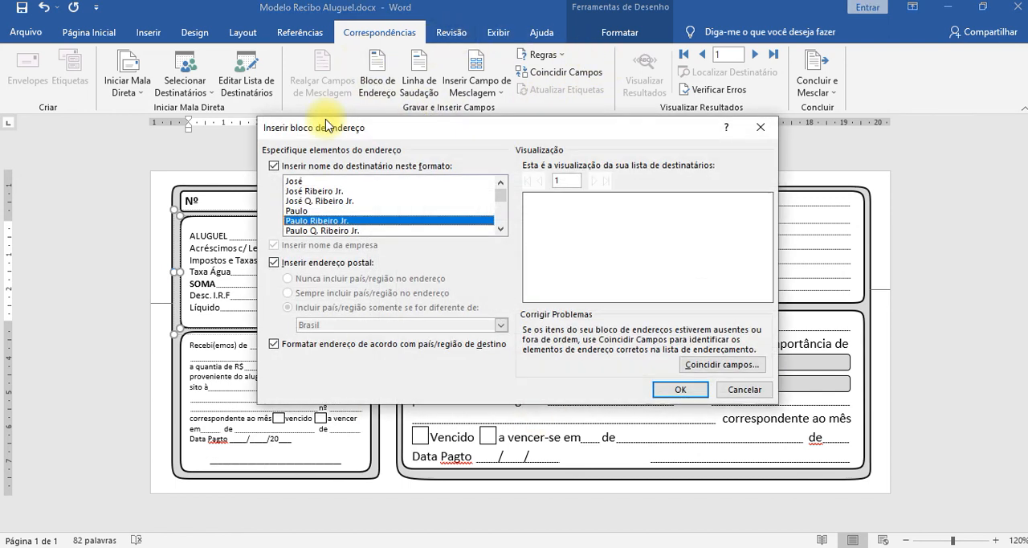
left_click(304, 182)
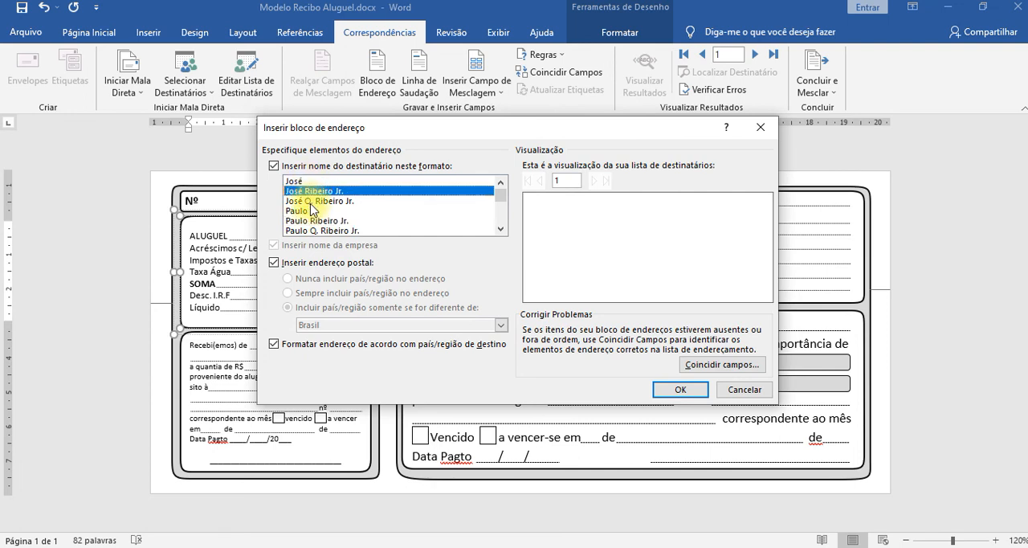
left_click(314, 201)
scroll(312, 206, "down", 3)
left_click(313, 203)
scroll(312, 204, "down", 2)
left_click(313, 202)
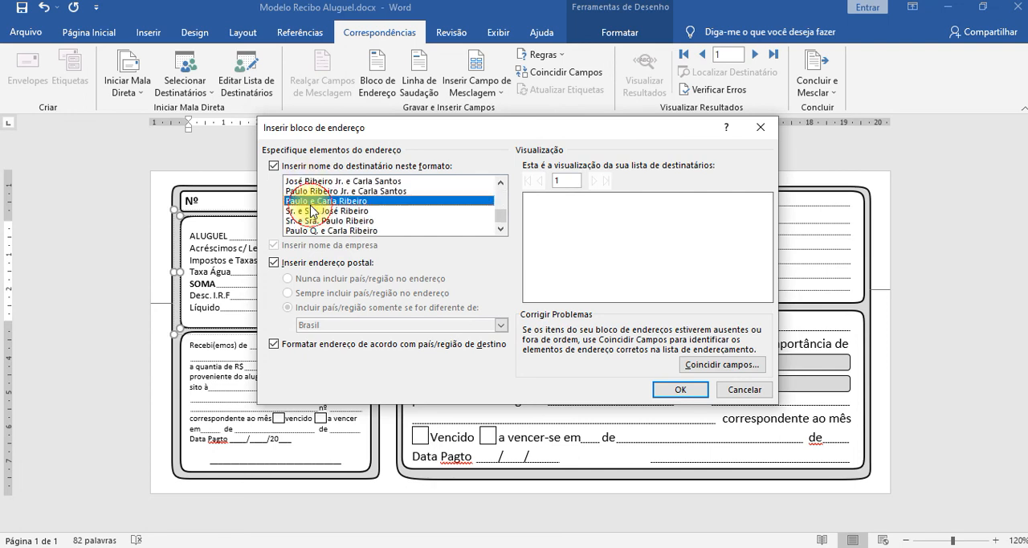
left_click(740, 389)
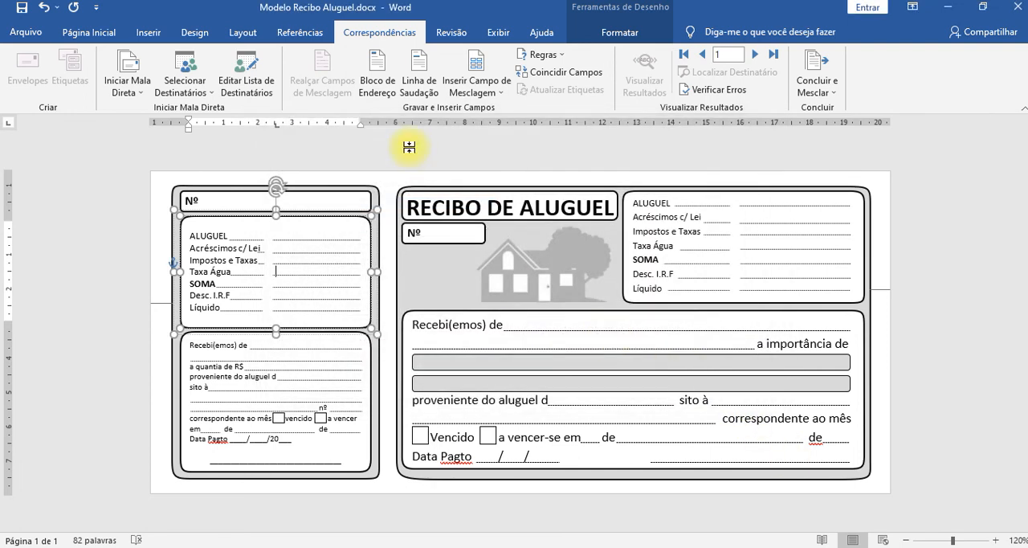
Examine the recipient name formats offered for a greeting line.
left_click(419, 84)
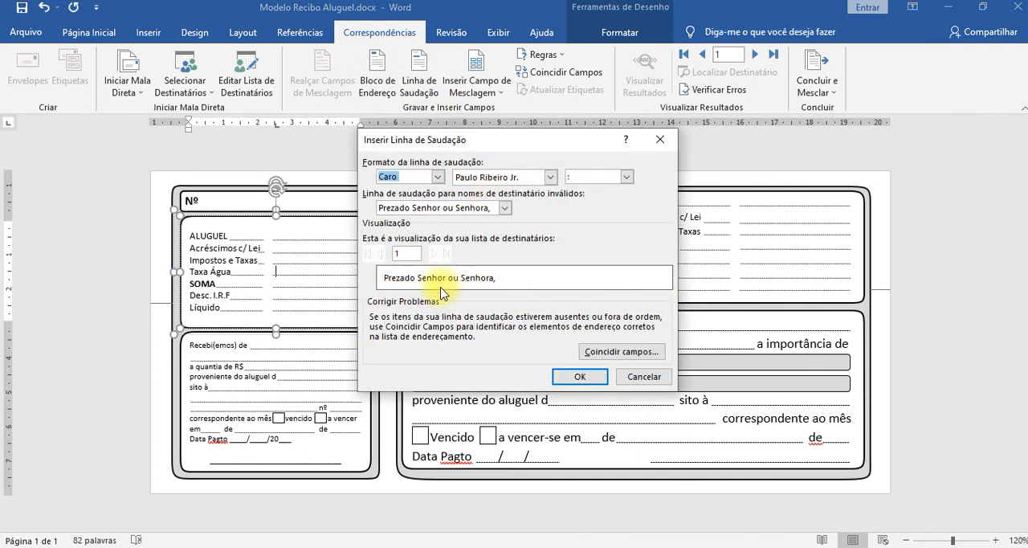
left_click(551, 177)
left_click(497, 229)
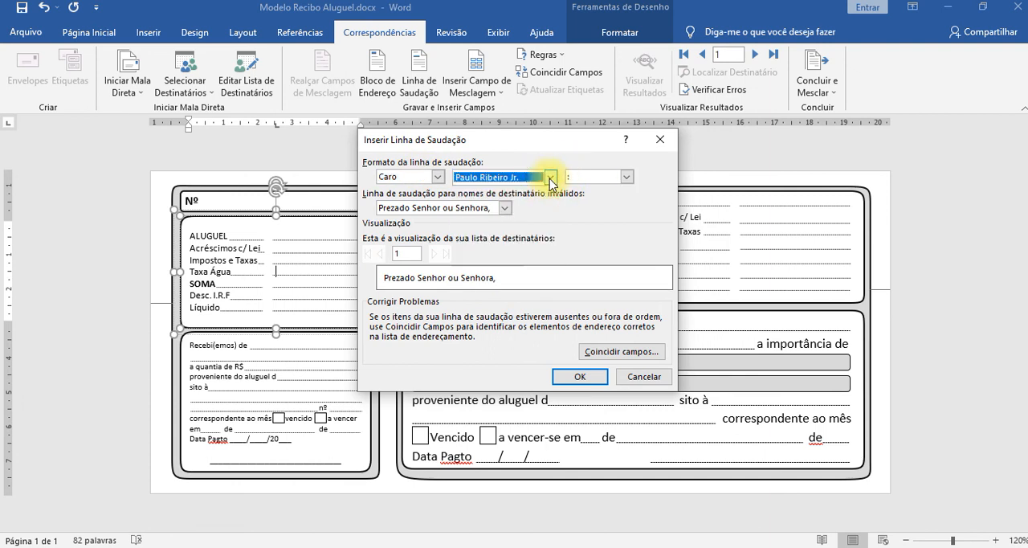